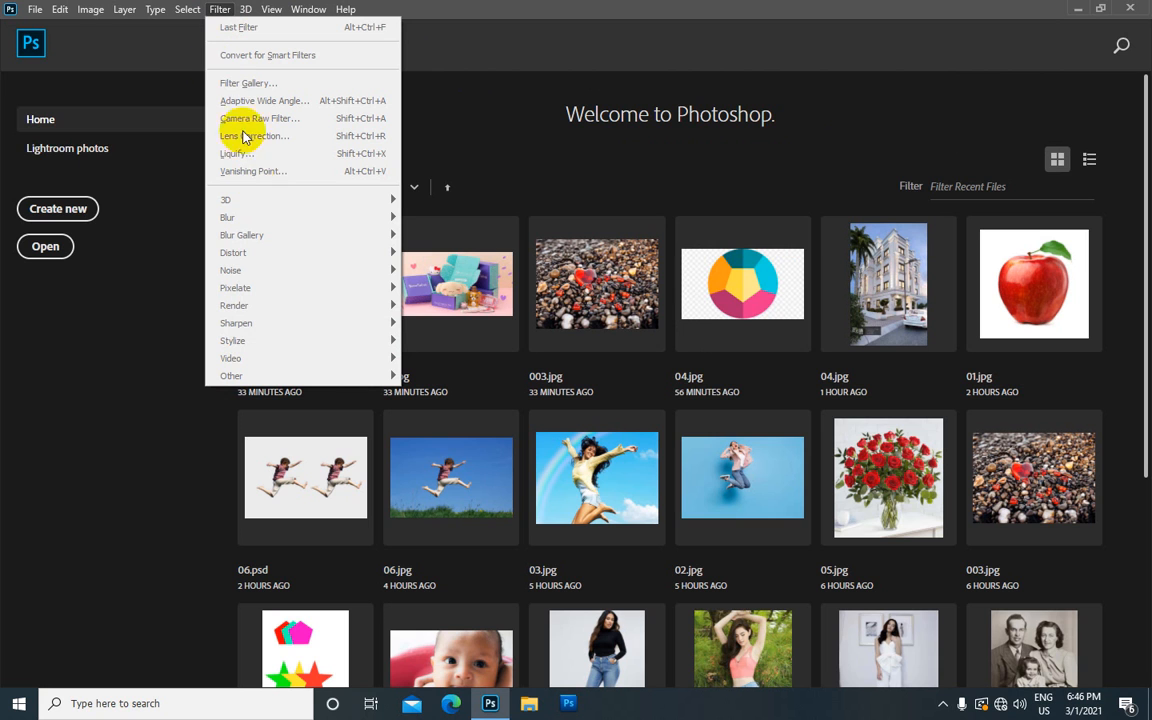
Open the image 04.jpg from the Desktop folder
{"action": "left_click", "coordinate": [137, 62]}
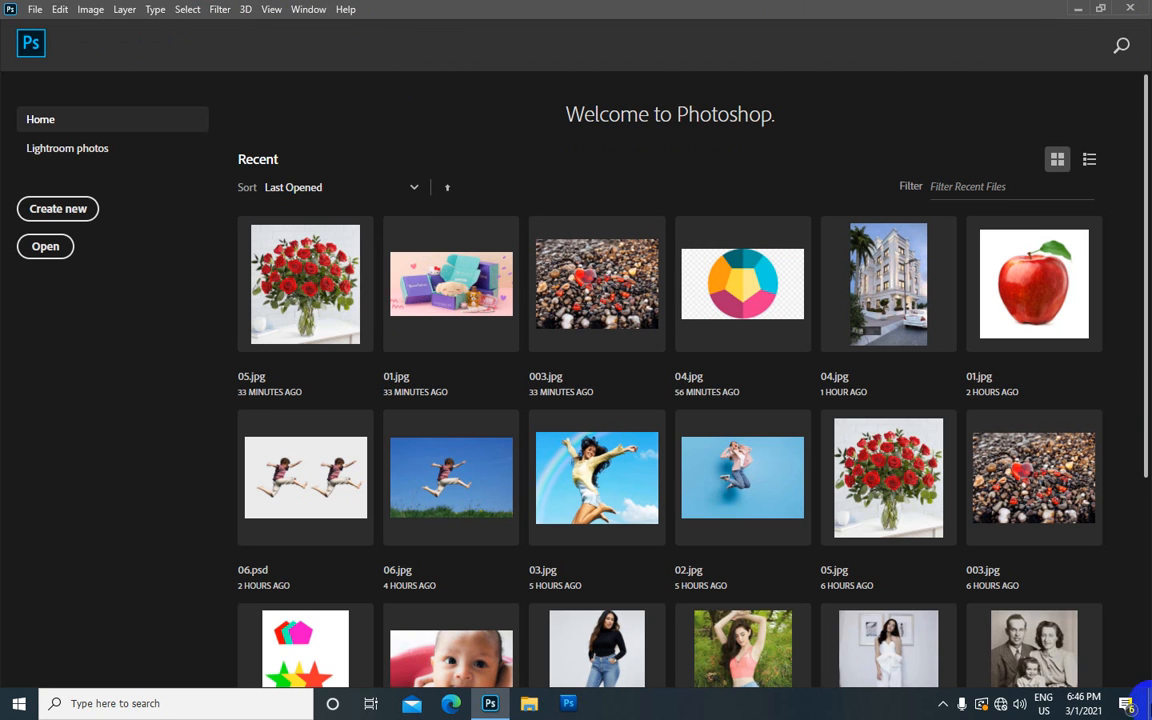
{"action": "left_click", "coordinate": [34, 9]}
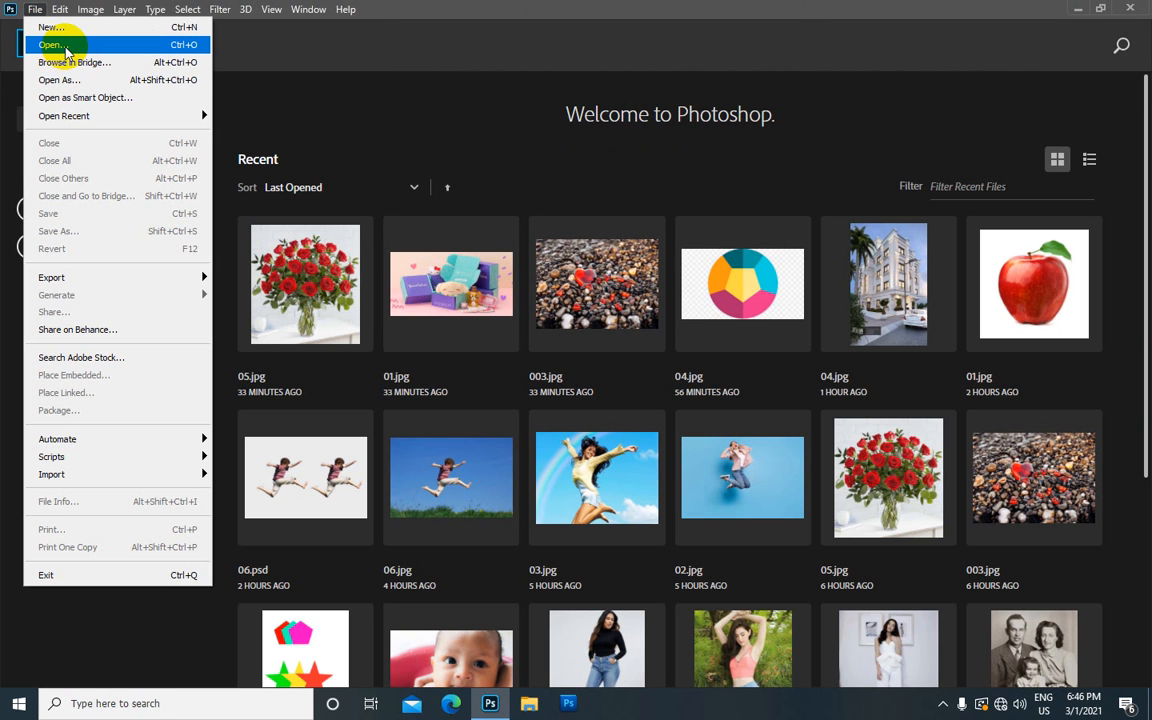
{"action": "left_click", "coordinate": [60, 45]}
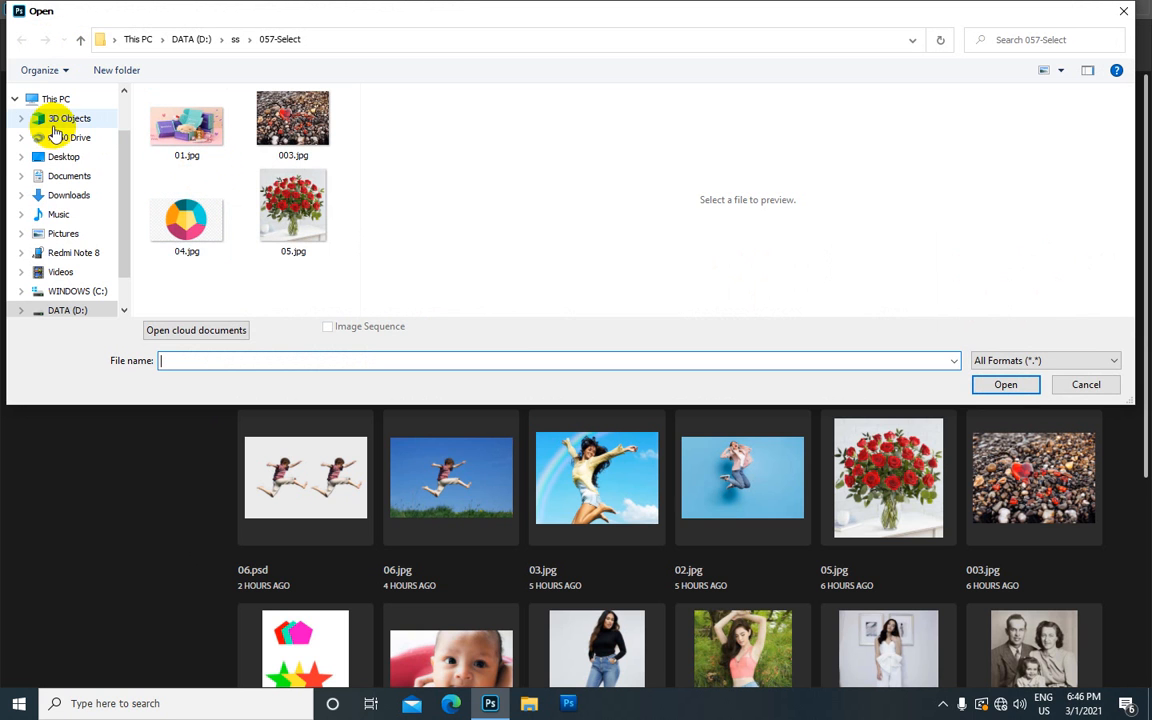
{"action": "left_click", "coordinate": [58, 160]}
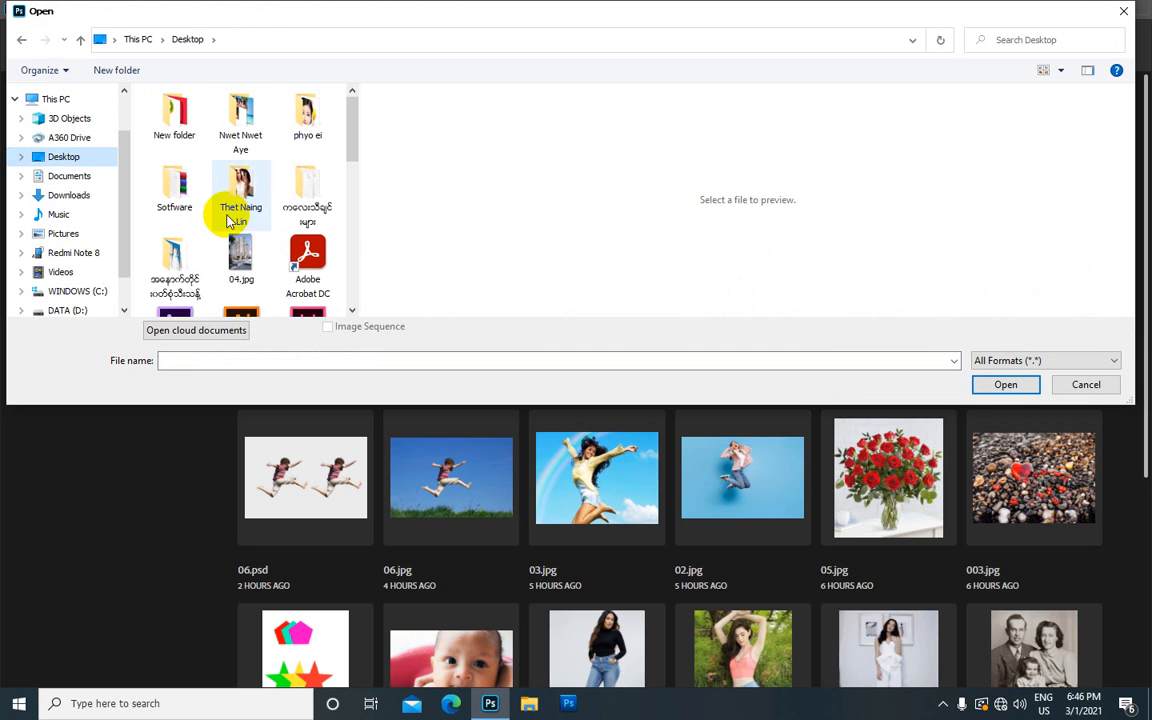
{"action": "left_click", "coordinate": [240, 260]}
{"action": "left_click", "coordinate": [1003, 384]}
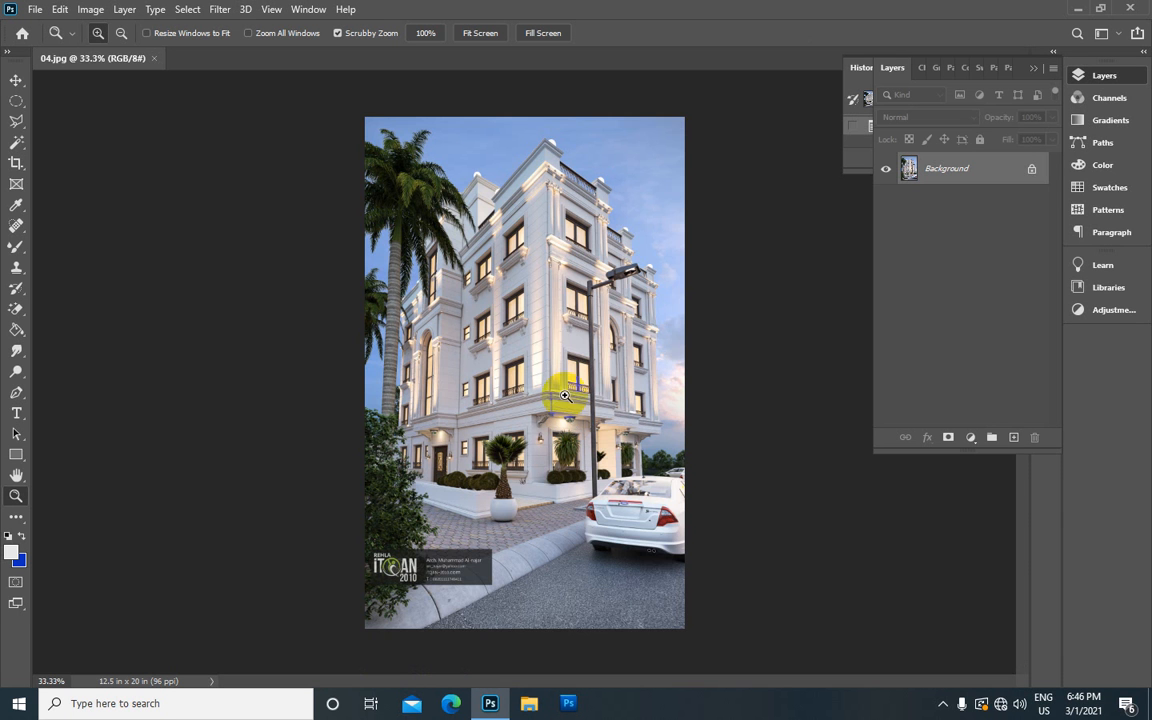
Activate the Clone Stamp tool and choose the soft round 30 px brush tip for it
{"action": "left_click_drag", "start_coordinate": [562, 330], "coordinate": [606, 296]}
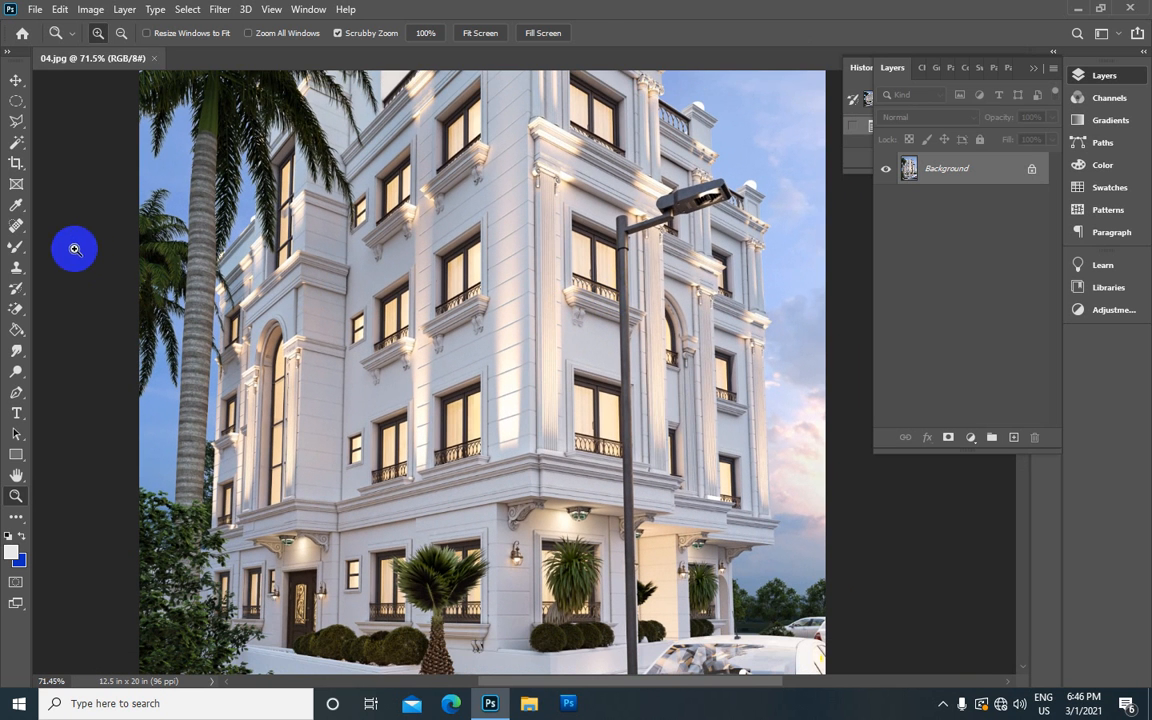
{"action": "left_click", "coordinate": [17, 276]}
{"action": "left_click_drag", "start_coordinate": [17, 276], "coordinate": [90, 269]}
{"action": "scroll", "coordinate": [508, 325], "scroll_direction": "up", "scroll_amount": 1}
{"action": "scroll", "coordinate": [508, 325], "scroll_direction": "up", "scroll_amount": 3}
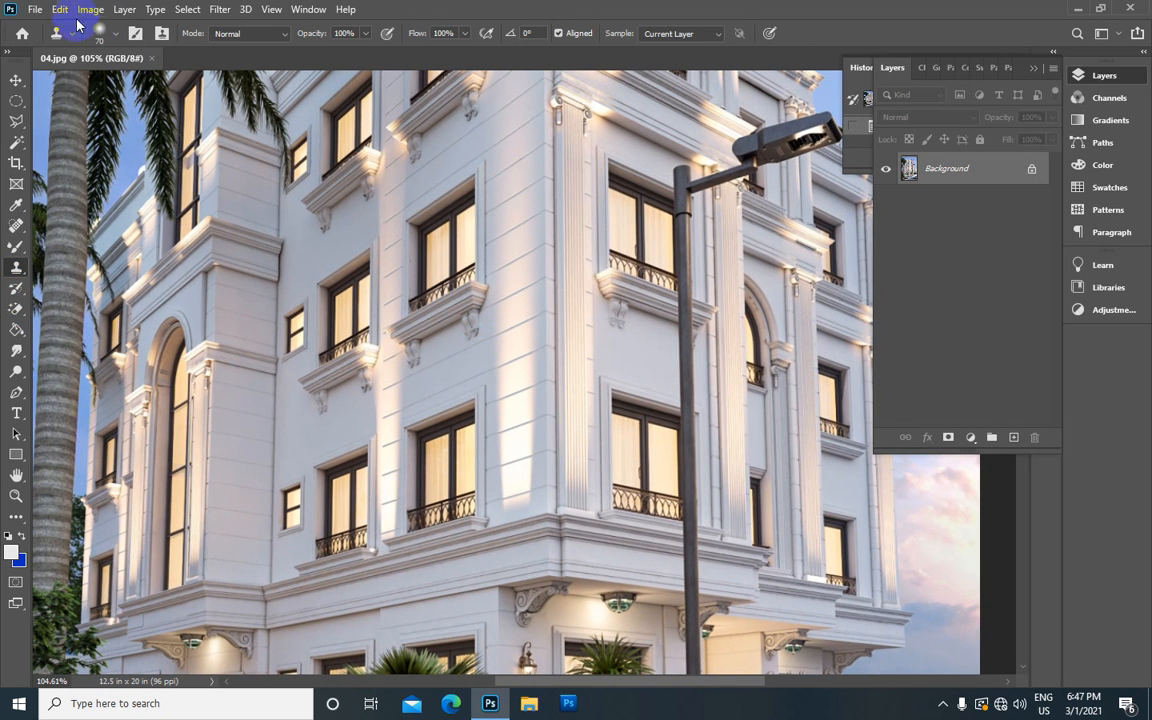
{"action": "left_click", "coordinate": [98, 33]}
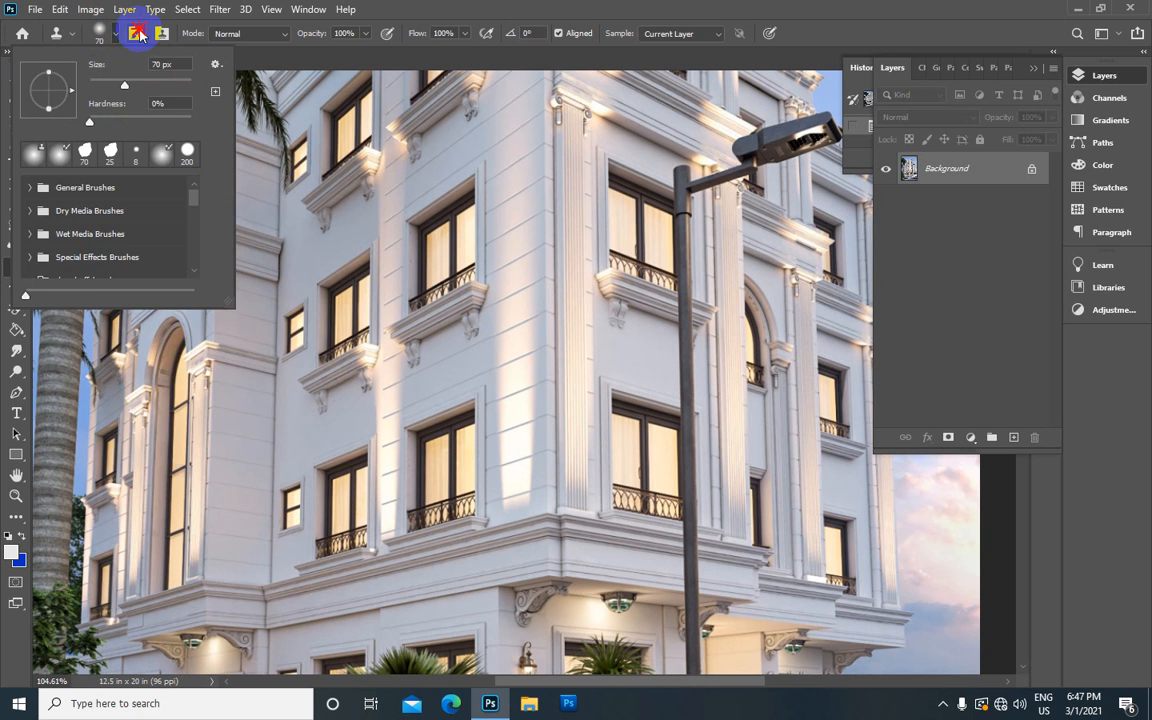
{"action": "left_click", "coordinate": [135, 33]}
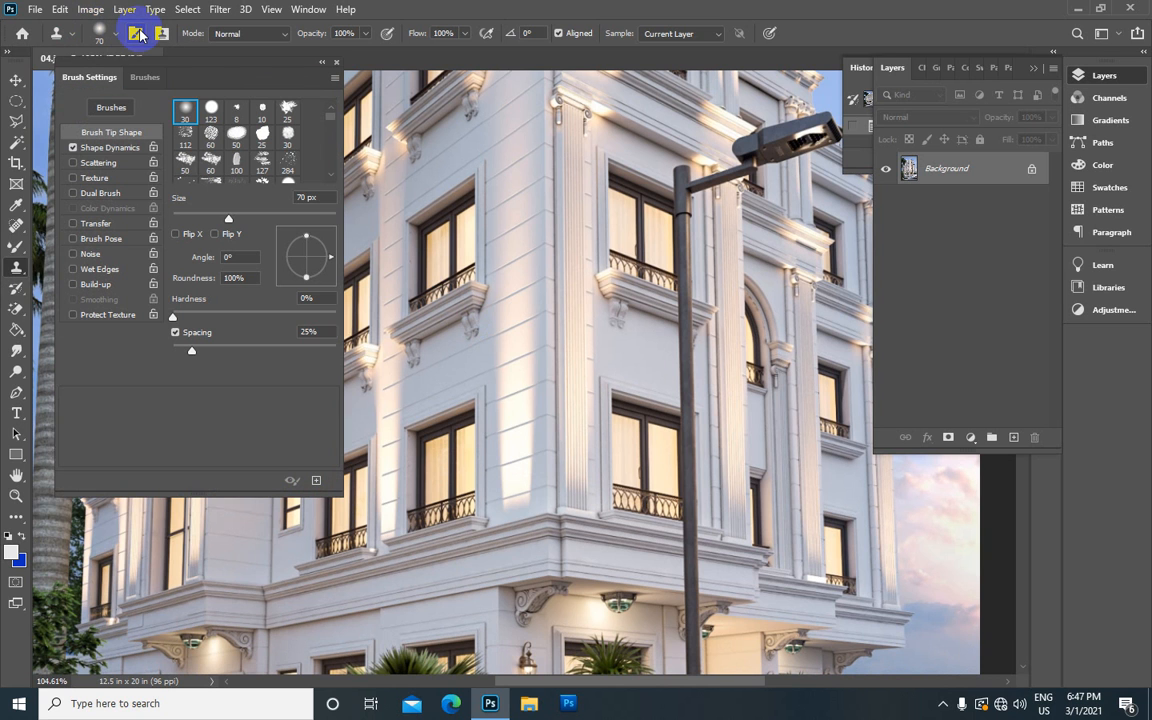
{"action": "left_click", "coordinate": [188, 112]}
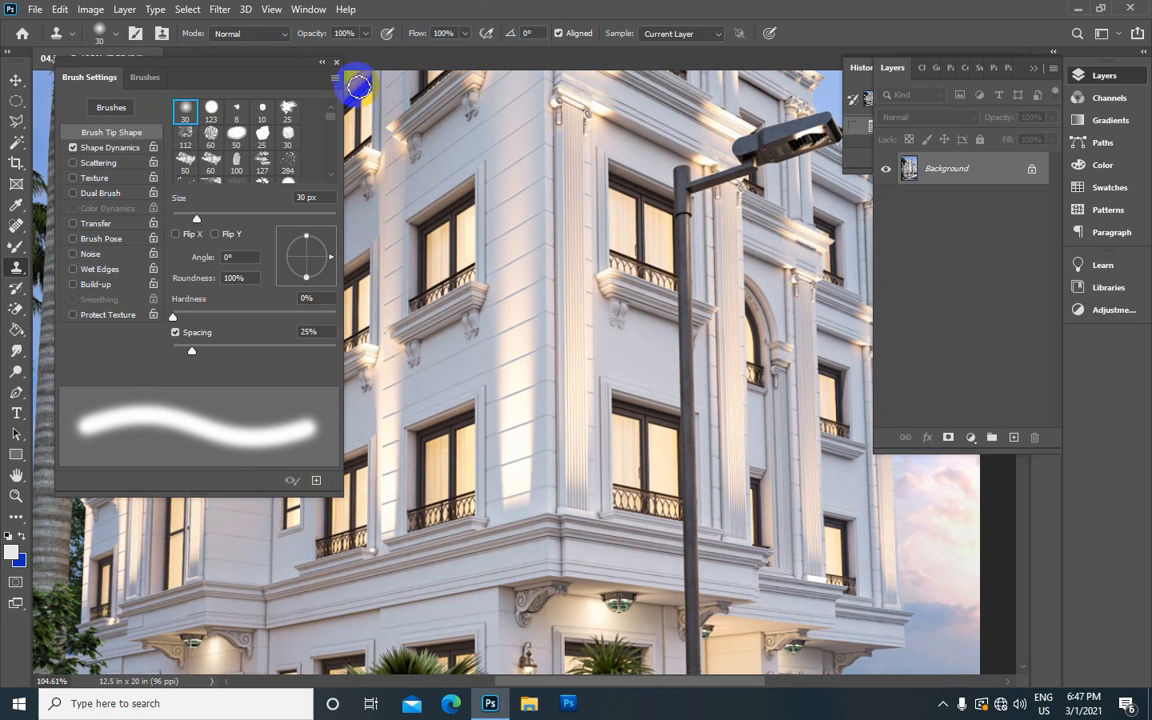
{"action": "left_click", "coordinate": [335, 64]}
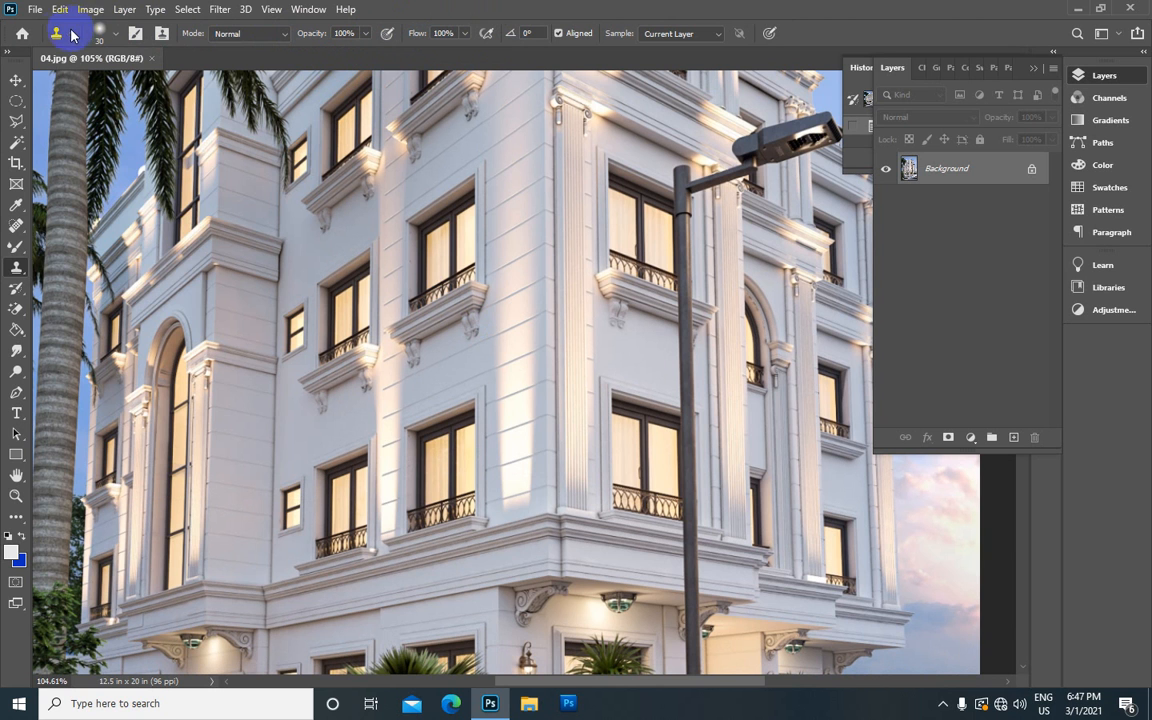
Set the Clone Stamp brush size to 50 px
{"action": "left_click", "coordinate": [103, 33]}
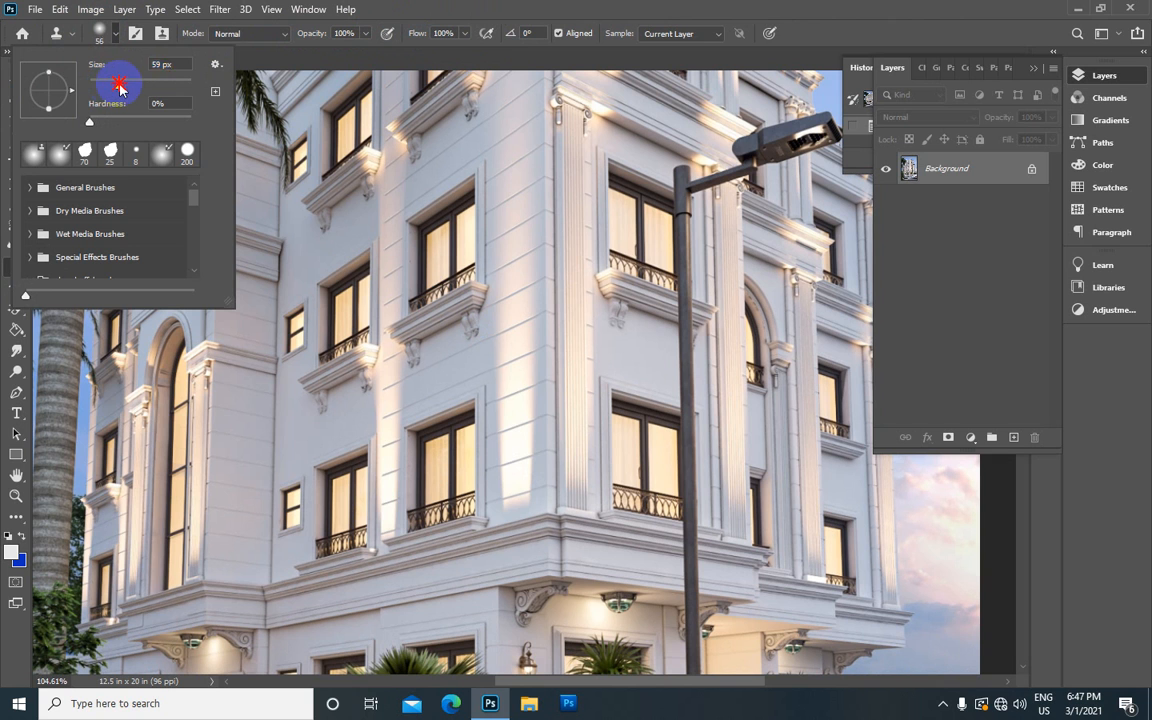
{"action": "left_click_drag", "start_coordinate": [183, 66], "coordinate": [142, 72]}
{"action": "type", "text": "50"}
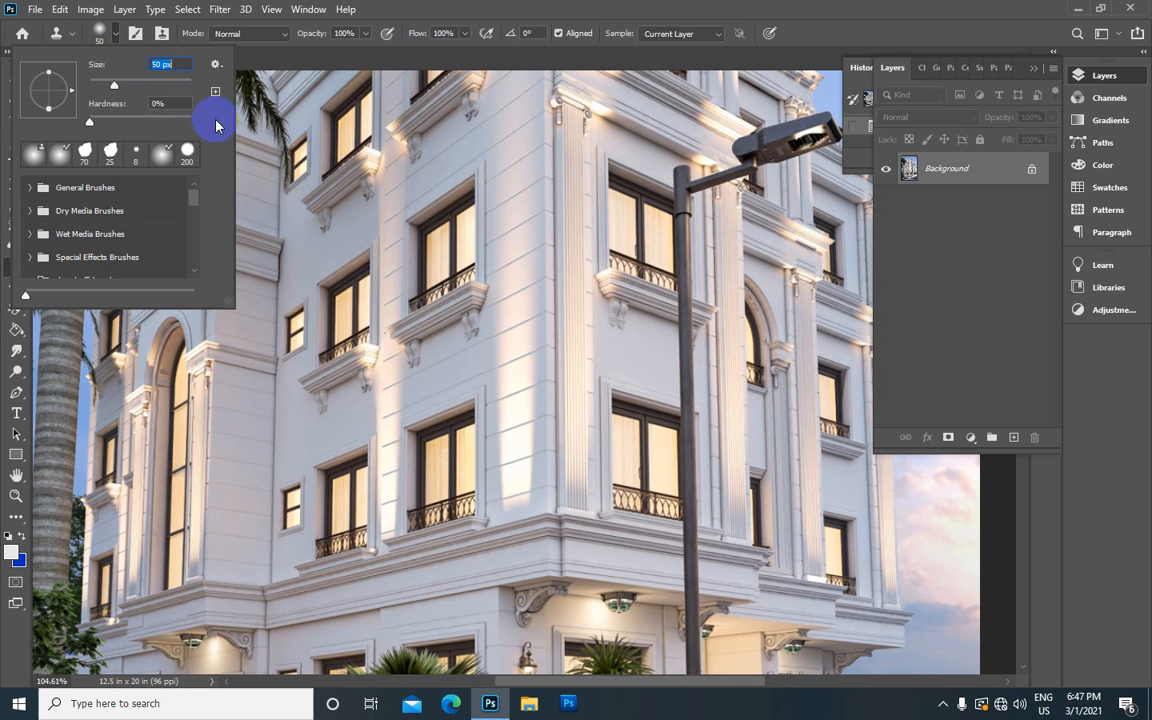
{"action": "left_click", "coordinate": [242, 103]}
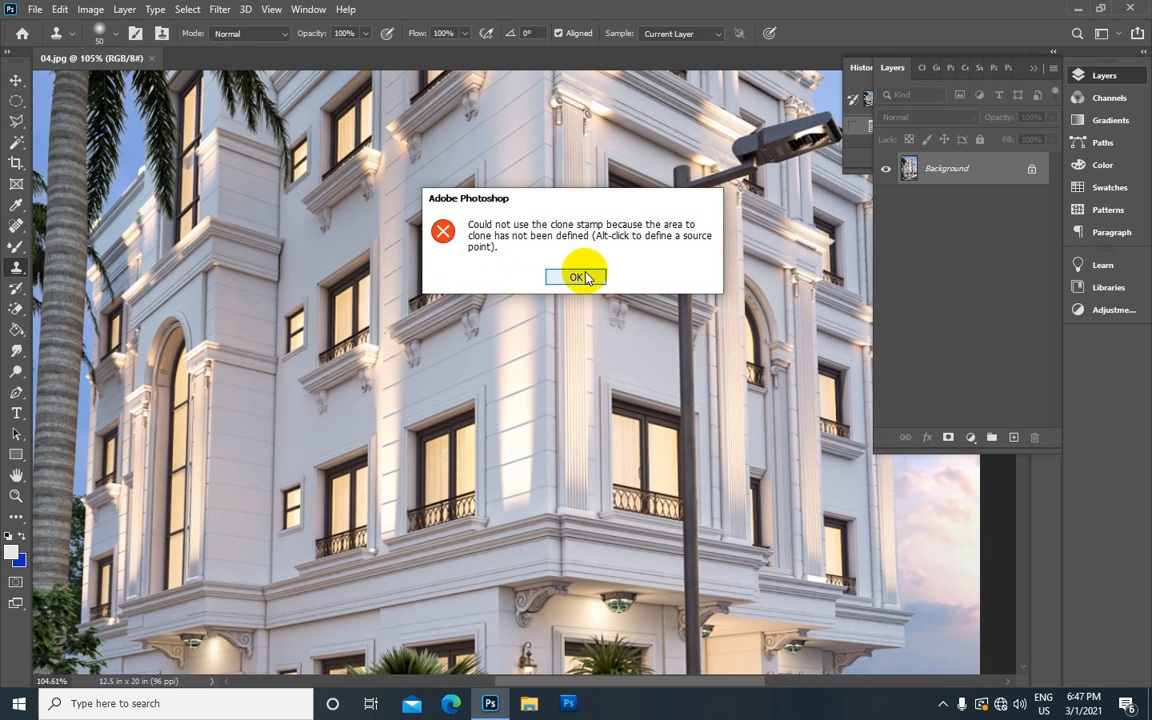
{"action": "left_click", "coordinate": [587, 278]}
Set a clone source on the facade beside the lamp post and reduce the brush size to 20 px
{"action": "scroll", "coordinate": [578, 262], "scroll_direction": "up", "scroll_amount": 3}
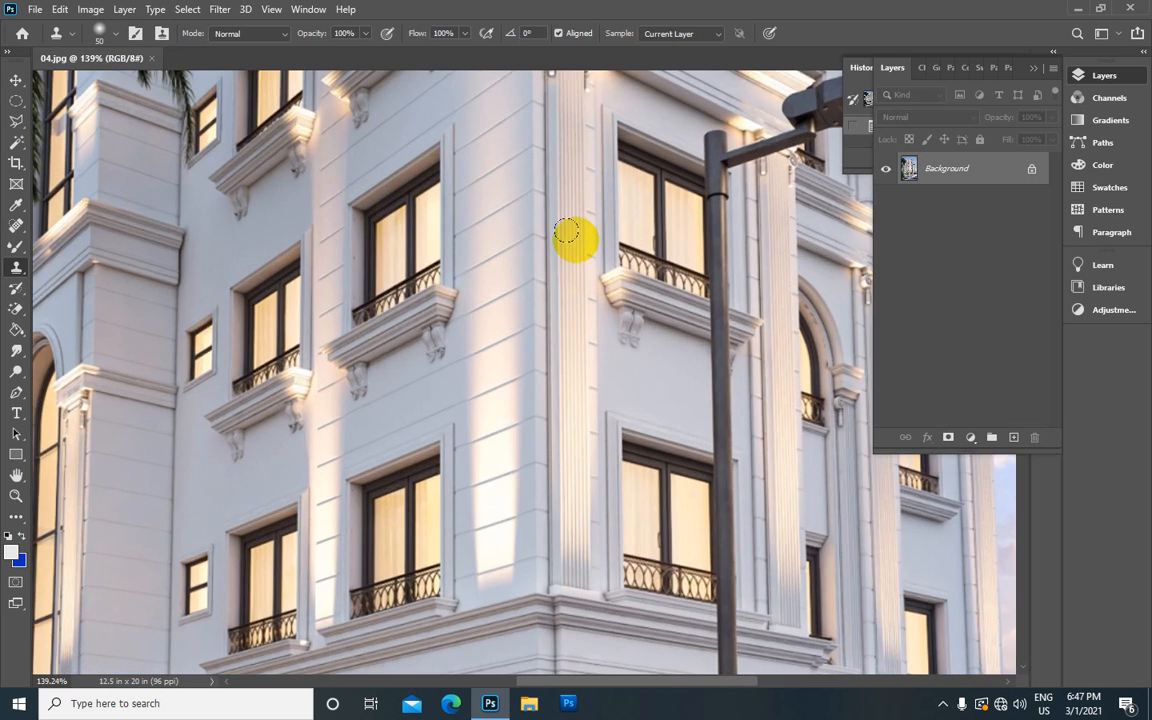
{"action": "left_click", "coordinate": [682, 260], "text": "alt"}
{"action": "left_click_drag", "start_coordinate": [682, 260], "coordinate": [472, 281]}
{"action": "scroll", "coordinate": [529, 262], "scroll_direction": "up", "scroll_amount": 3}
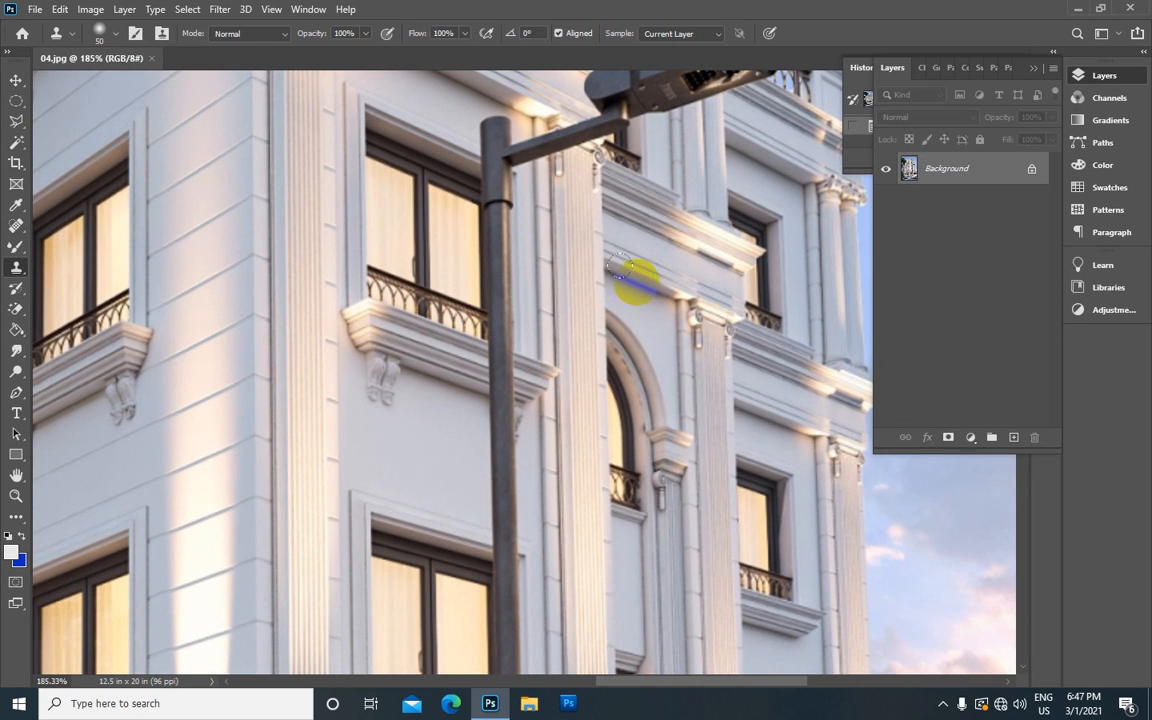
{"action": "key", "text": "bracketleft"}
{"action": "key", "text": "bracketleft"}
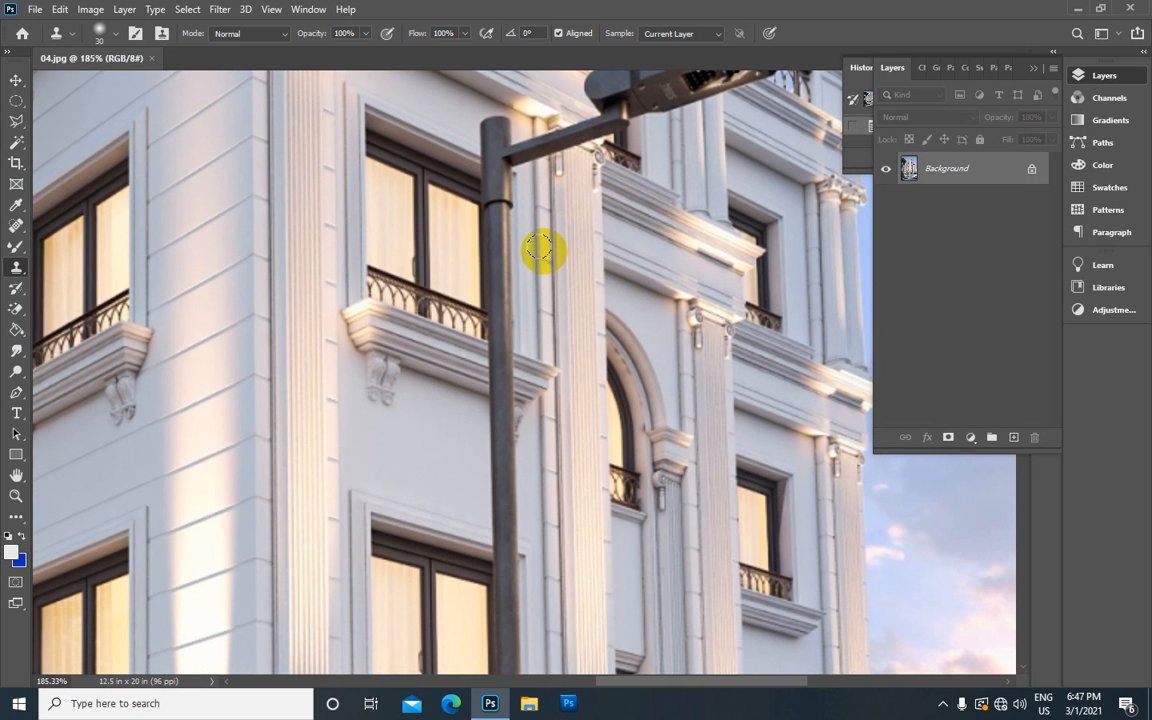
{"action": "scroll", "coordinate": [541, 249], "scroll_direction": "up", "scroll_amount": 3}
{"action": "key", "text": "bracketleft"}
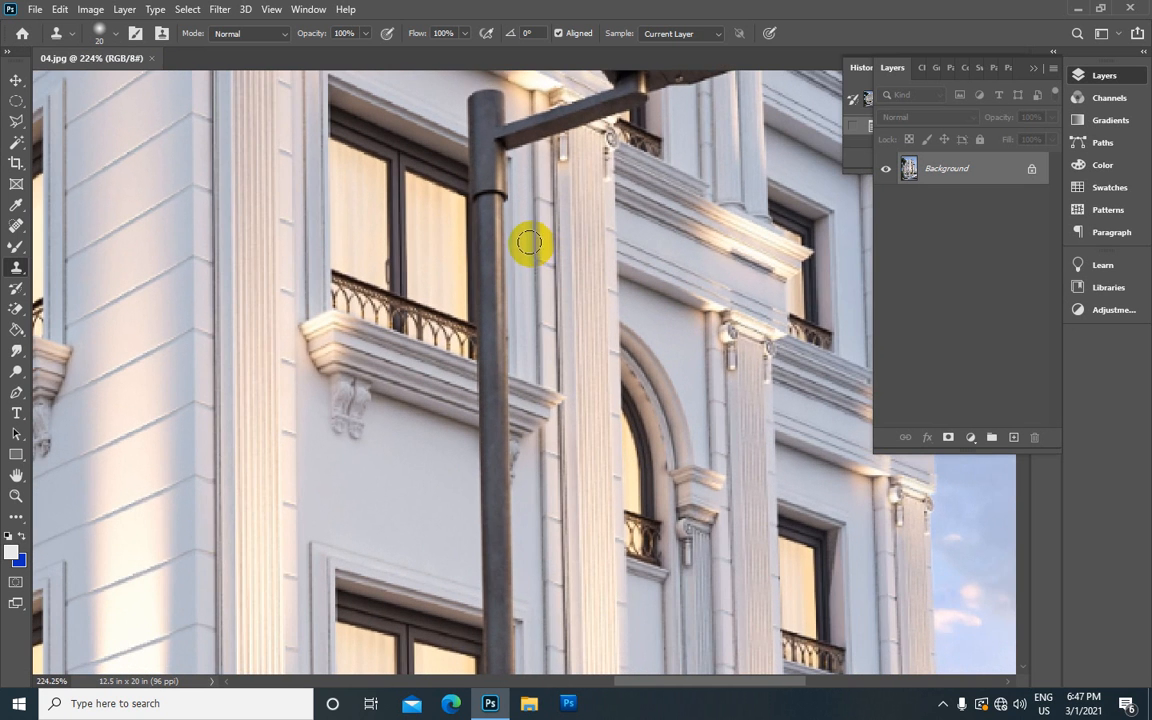
{"action": "scroll", "coordinate": [519, 225], "scroll_direction": "down", "scroll_amount": 4}
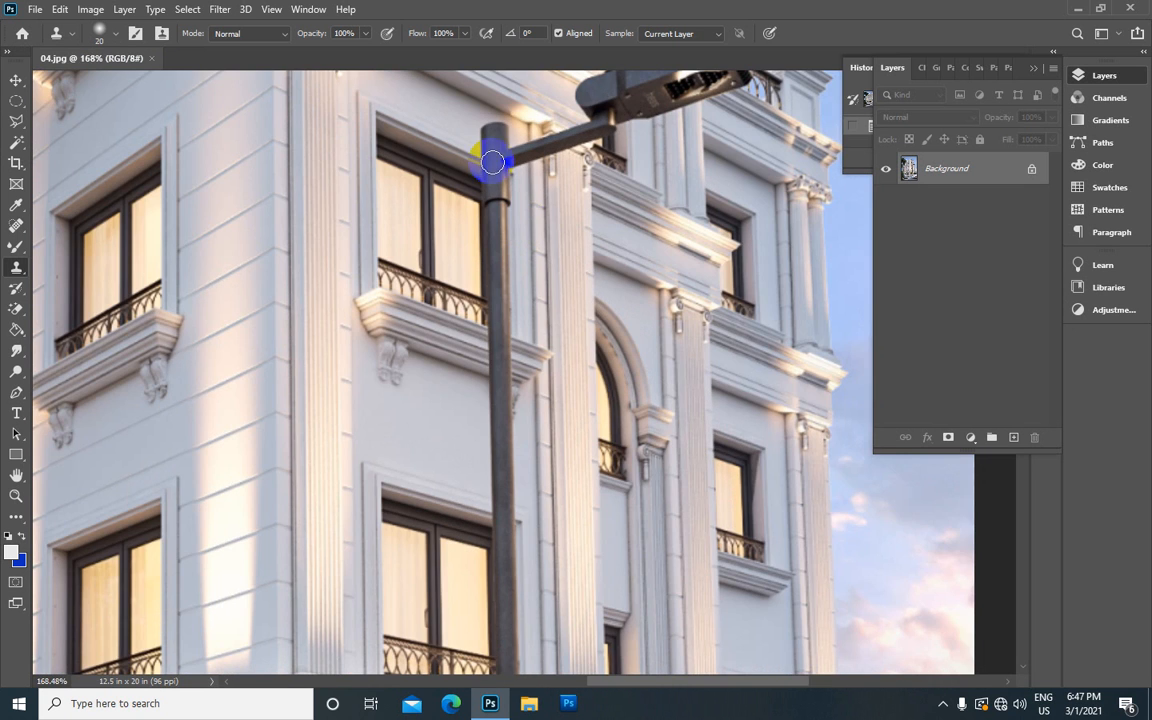
Try to paint out the lamp post with the Clone Stamp, sampling the building's wall on either side of it
{"action": "left_click_drag", "start_coordinate": [483, 132], "coordinate": [494, 278]}
{"action": "scroll", "coordinate": [496, 254], "scroll_direction": "up", "scroll_amount": 2}
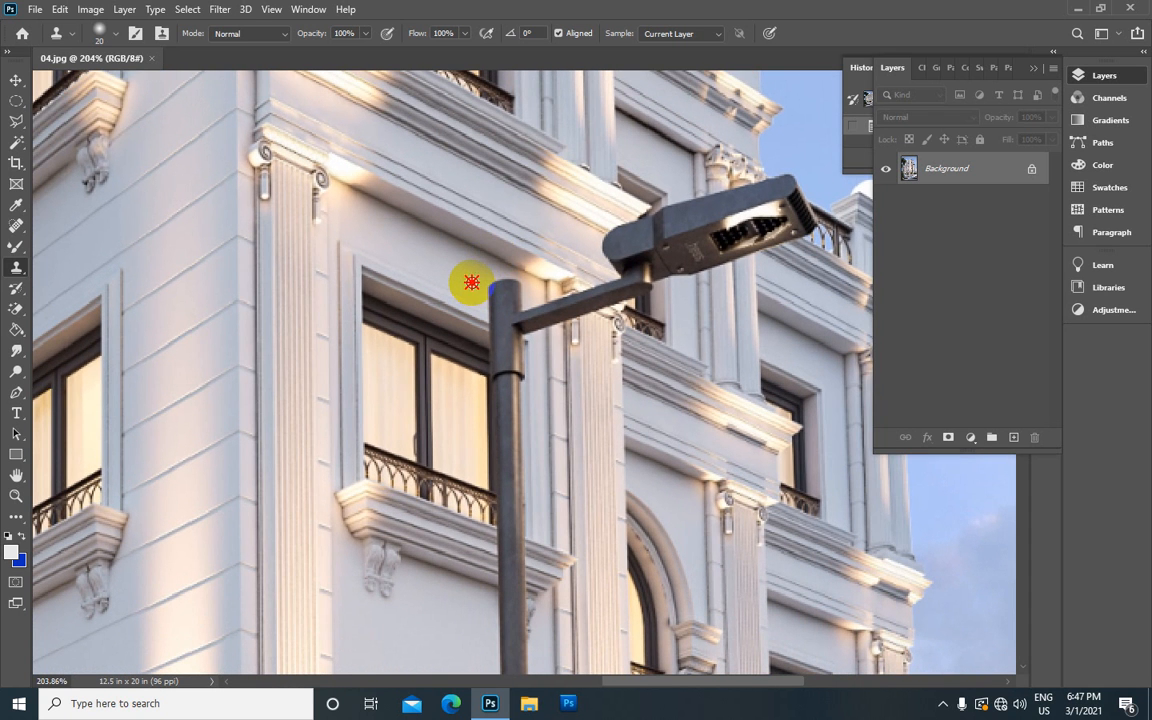
{"action": "left_click", "coordinate": [472, 283], "text": "alt"}
{"action": "mouse_move", "coordinate": [505, 272]}
{"action": "left_mouse_down"}
{"action": "mouse_move", "coordinate": [492, 313]}
{"action": "mouse_move", "coordinate": [528, 291]}
{"action": "mouse_move", "coordinate": [501, 289]}
{"action": "mouse_move", "coordinate": [535, 290]}
{"action": "mouse_move", "coordinate": [546, 308]}
{"action": "mouse_move", "coordinate": [526, 330]}
{"action": "mouse_move", "coordinate": [540, 377]}
{"action": "mouse_move", "coordinate": [533, 342]}
{"action": "mouse_move", "coordinate": [511, 333]}
{"action": "mouse_move", "coordinate": [511, 456]}
{"action": "mouse_move", "coordinate": [533, 390]}
{"action": "mouse_move", "coordinate": [510, 445]}
{"action": "mouse_move", "coordinate": [512, 628]}
{"action": "left_mouse_up"}
{"action": "left_click", "coordinate": [535, 378], "text": "alt"}
{"action": "left_click", "coordinate": [532, 392], "text": "alt"}
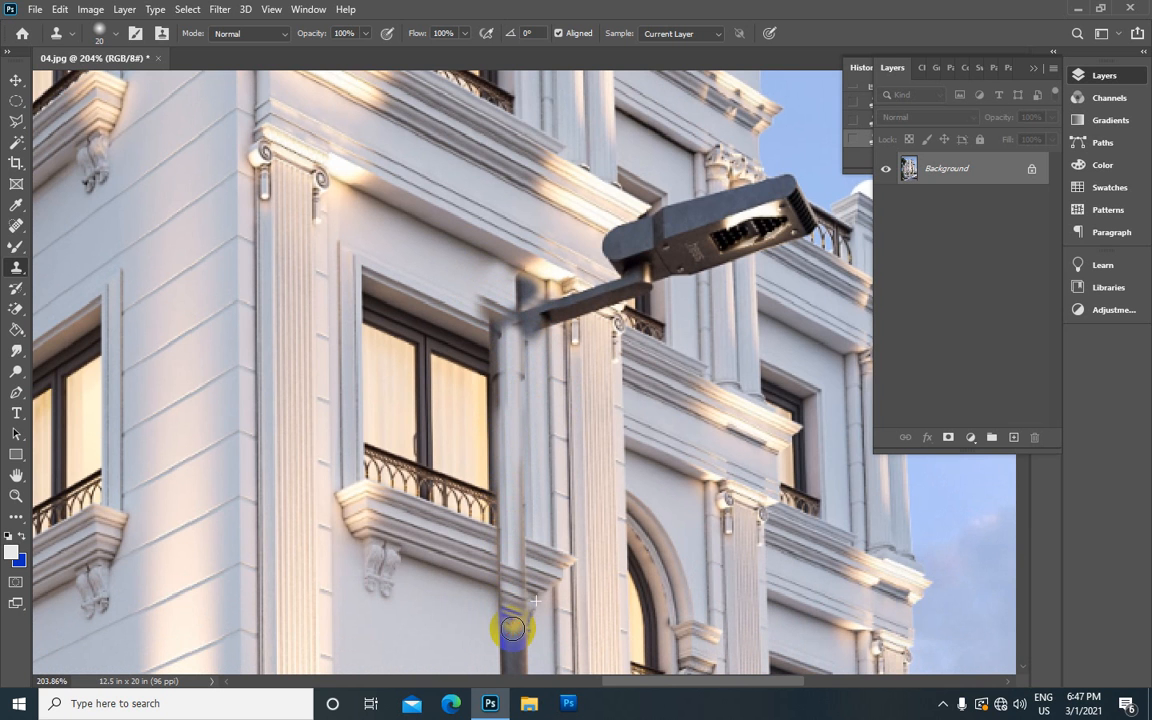
{"action": "mouse_move", "coordinate": [506, 501]}
{"action": "left_mouse_down"}
{"action": "mouse_move", "coordinate": [482, 248]}
{"action": "mouse_move", "coordinate": [499, 562]}
{"action": "mouse_move", "coordinate": [488, 416]}
{"action": "mouse_move", "coordinate": [506, 402]}
{"action": "mouse_move", "coordinate": [505, 222]}
{"action": "mouse_move", "coordinate": [496, 330]}
{"action": "mouse_move", "coordinate": [517, 291]}
{"action": "mouse_move", "coordinate": [502, 294]}
{"action": "mouse_move", "coordinate": [494, 352]}
{"action": "mouse_move", "coordinate": [487, 512]}
{"action": "mouse_move", "coordinate": [497, 560]}
{"action": "mouse_move", "coordinate": [508, 354]}
{"action": "mouse_move", "coordinate": [491, 254]}
{"action": "mouse_move", "coordinate": [507, 238]}
{"action": "mouse_move", "coordinate": [486, 344]}
{"action": "mouse_move", "coordinate": [482, 553]}
{"action": "left_mouse_up"}
{"action": "mouse_move", "coordinate": [501, 386]}
{"action": "left_mouse_down"}
{"action": "mouse_move", "coordinate": [496, 175]}
{"action": "mouse_move", "coordinate": [496, 192]}
{"action": "left_mouse_up"}
Undo all the clone strokes painted over the lamp post
{"action": "scroll", "coordinate": [501, 162], "scroll_direction": "down", "scroll_amount": 5}
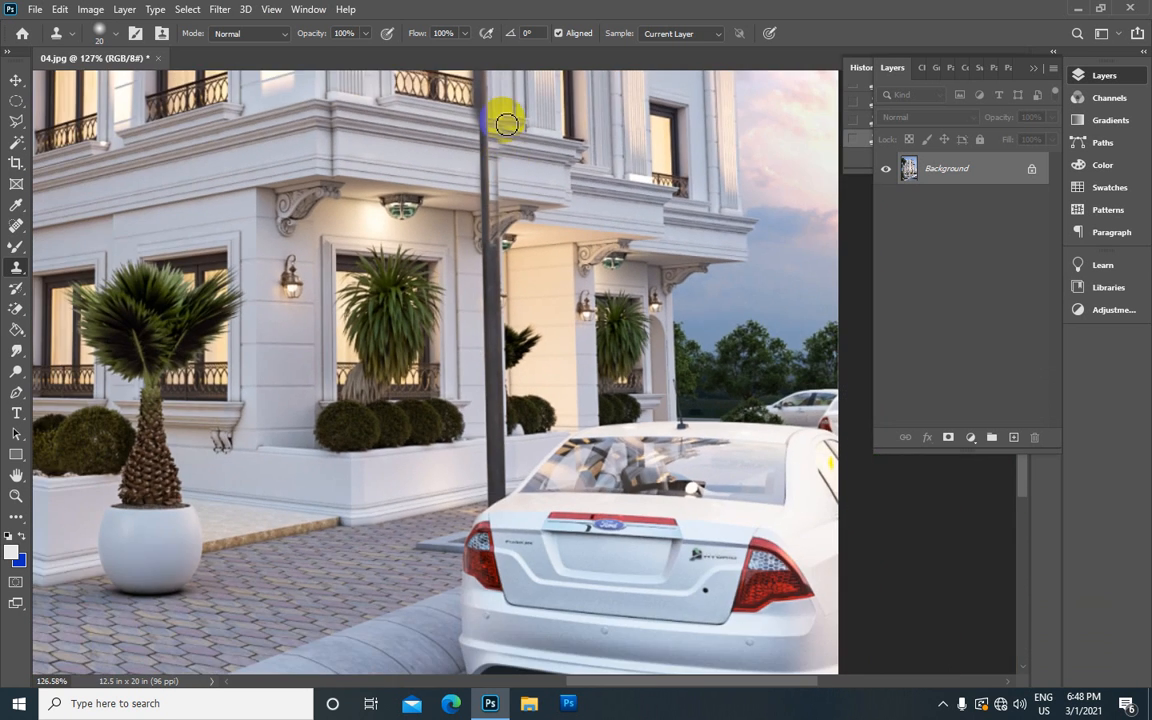
{"action": "scroll", "coordinate": [506, 315], "scroll_direction": "down", "scroll_amount": 5}
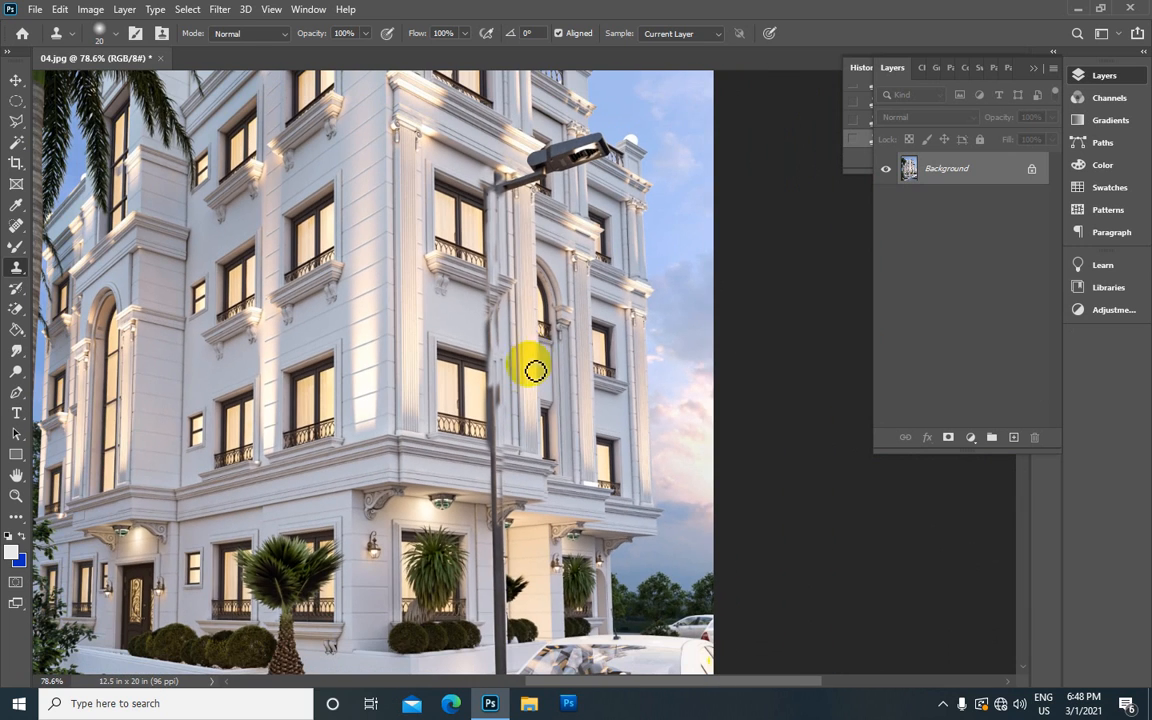
{"action": "scroll", "coordinate": [544, 334], "scroll_direction": "down", "scroll_amount": 1}
{"action": "scroll", "coordinate": [514, 215], "scroll_direction": "up", "scroll_amount": 2}
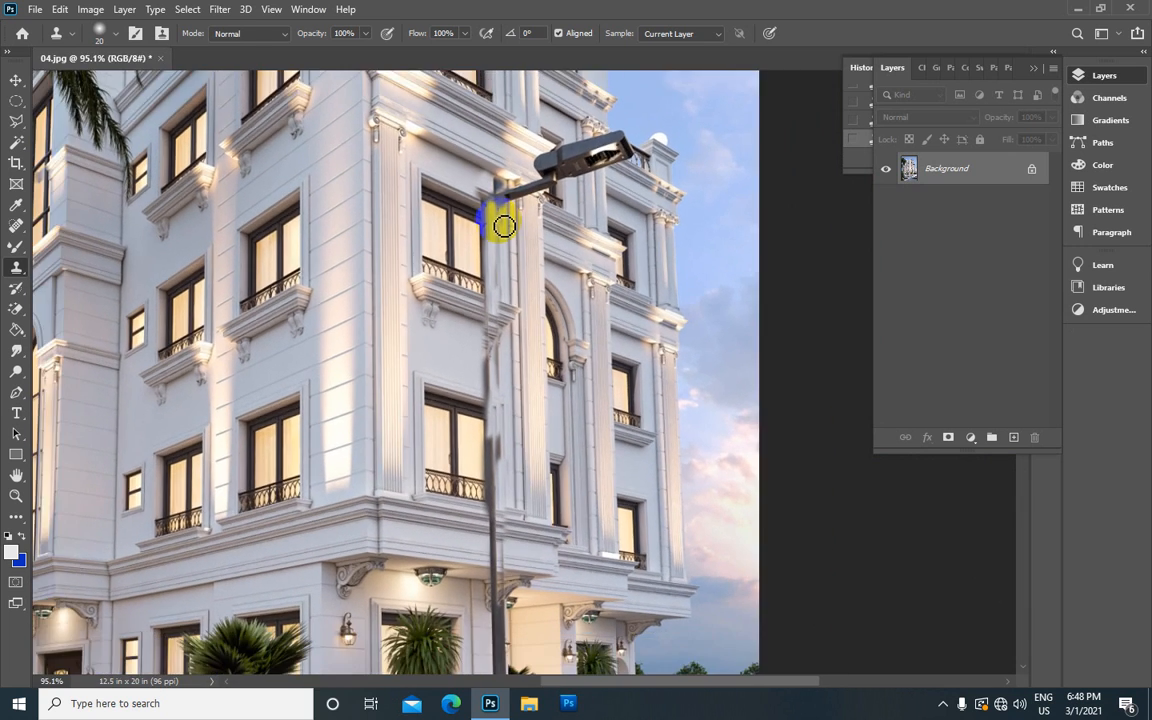
{"action": "key", "text": "ctrl+z"}
{"action": "key", "text": "ctrl+z"}
{"action": "key", "text": "ctrl+z"}
{"action": "key", "text": "ctrl+z"}
{"action": "key", "text": "ctrl+z"}
{"action": "key", "text": "ctrl+z"}
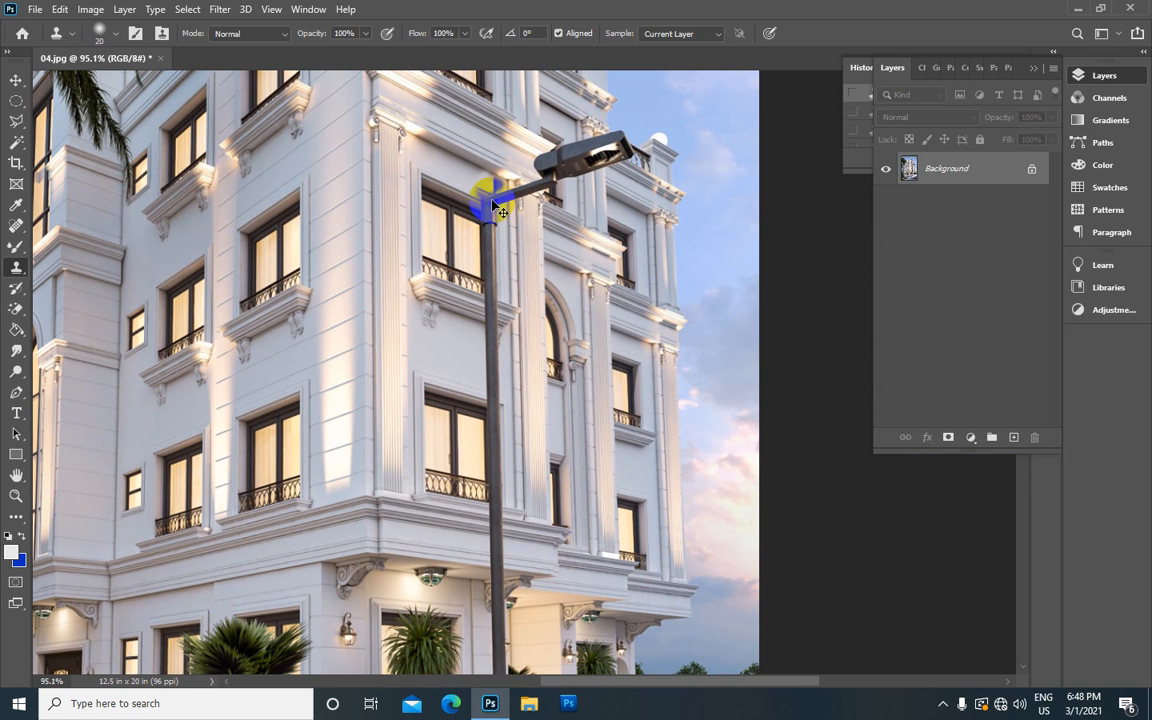
Start the Vanishing Point filter and create a four-corner perspective plane over the building's facade behind the lamp post
{"action": "left_click", "coordinate": [219, 10]}
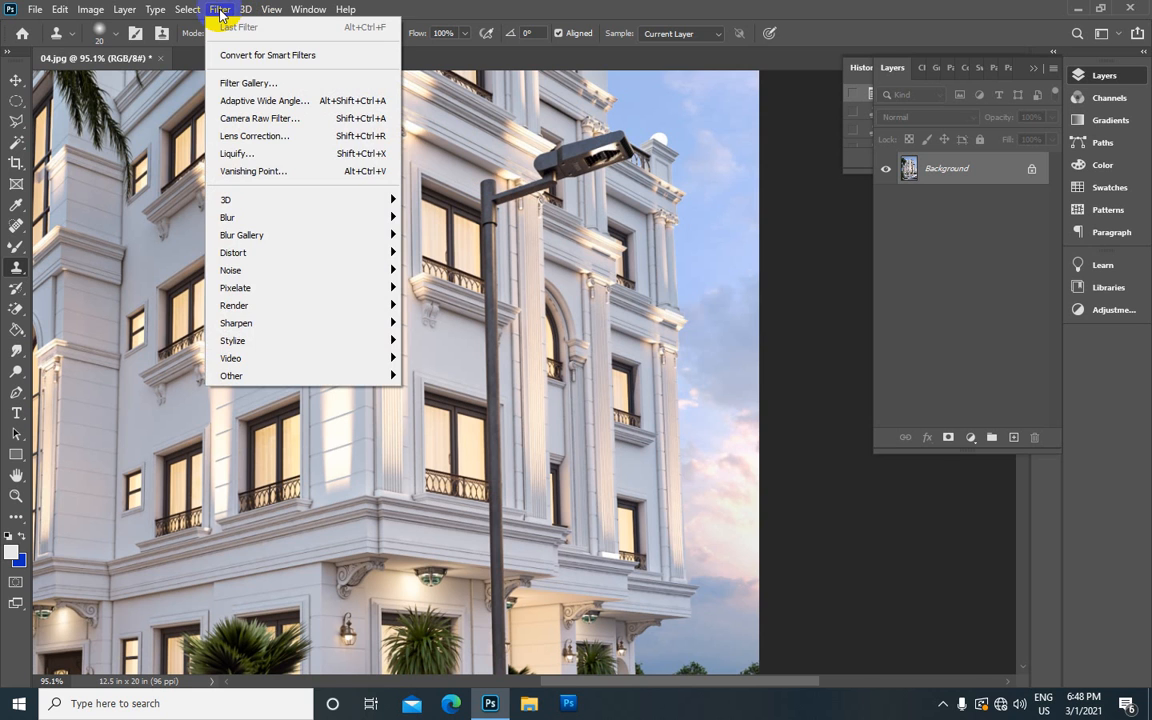
{"action": "left_click", "coordinate": [282, 175]}
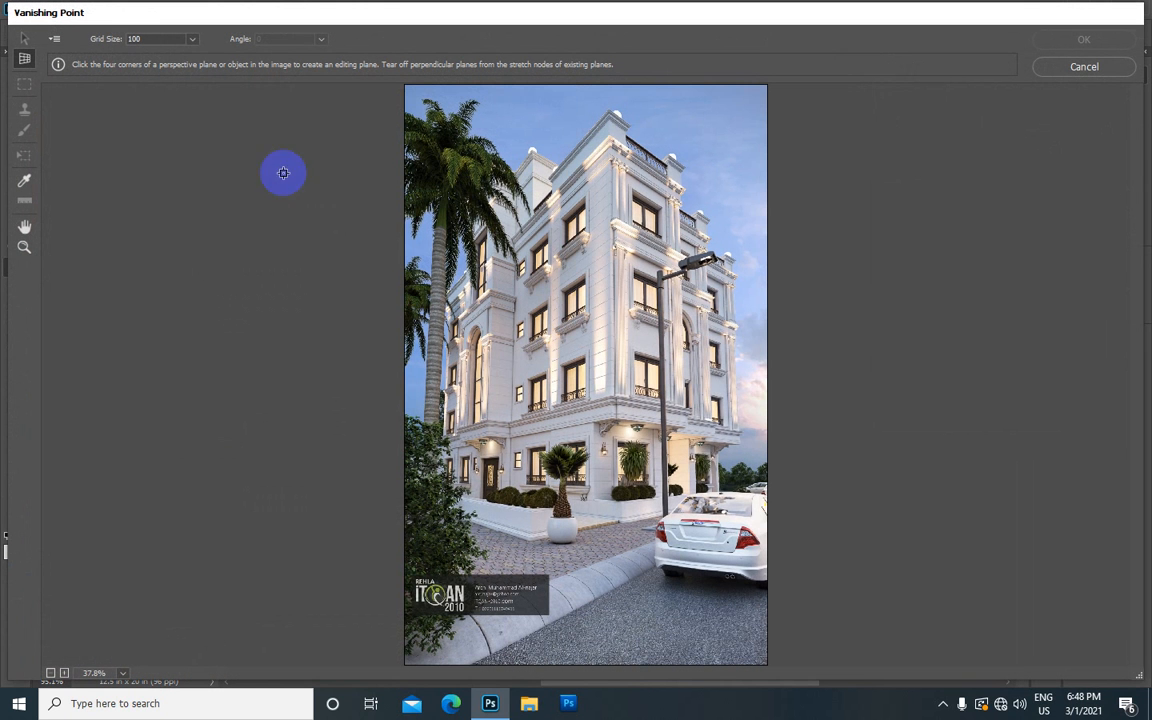
{"action": "left_click", "coordinate": [615, 219]}
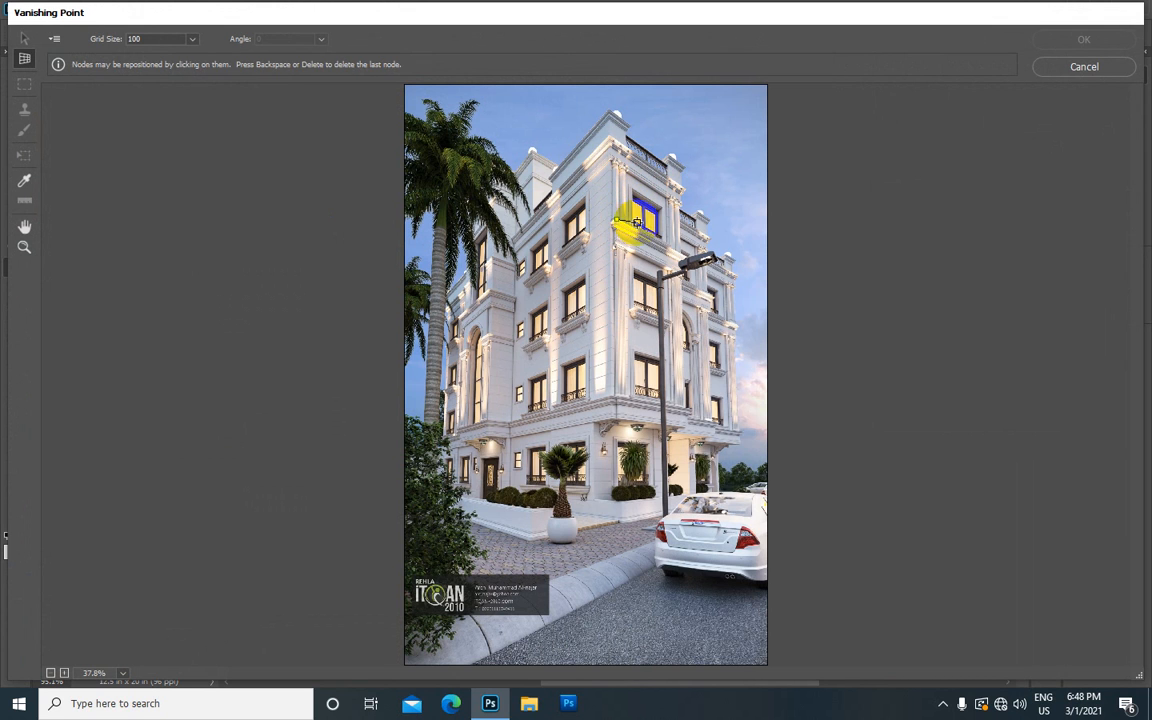
{"action": "left_click", "coordinate": [737, 277]}
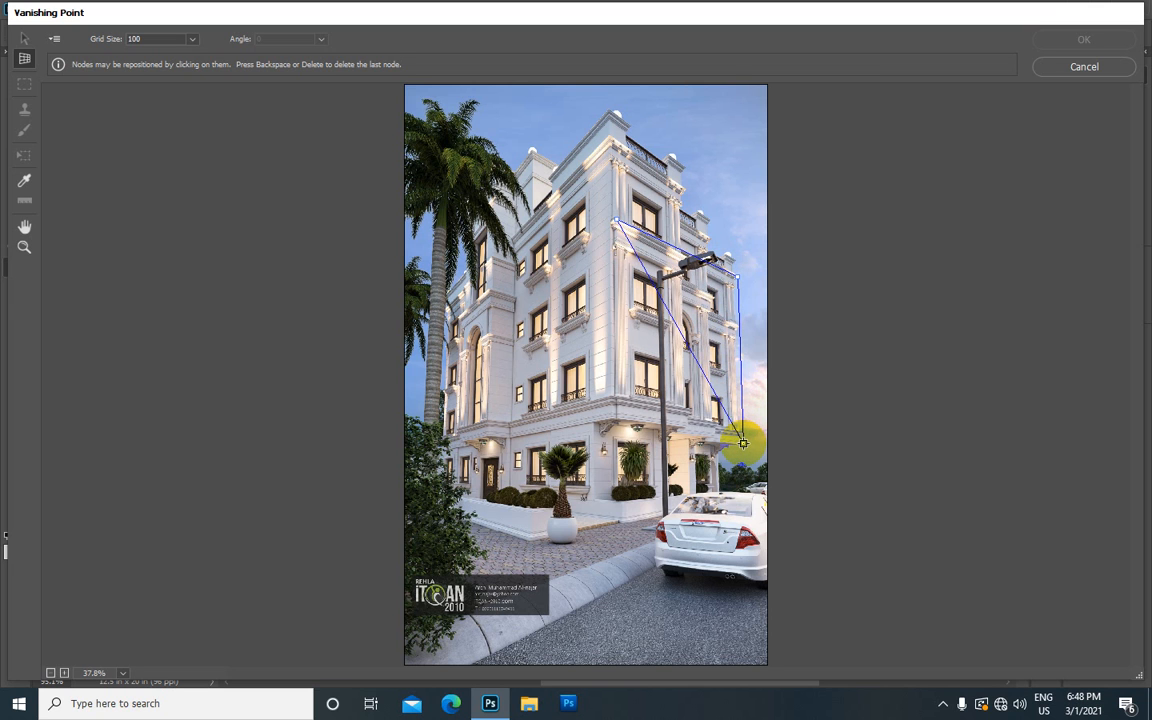
{"action": "left_click", "coordinate": [743, 442]}
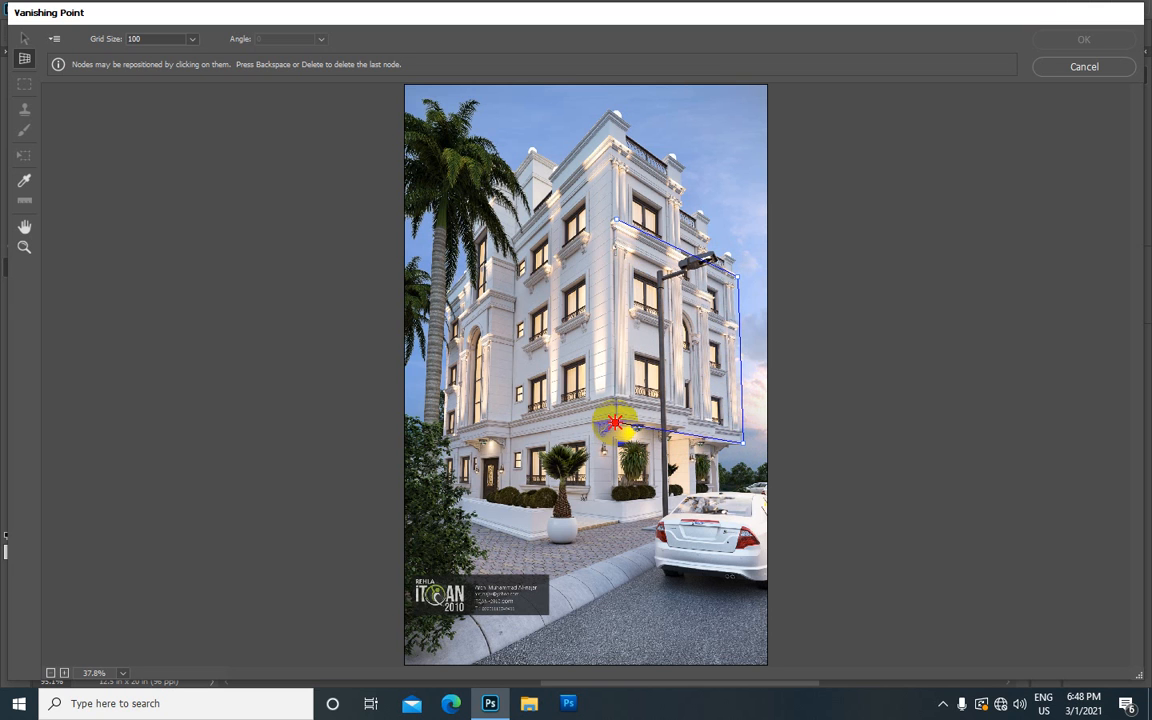
{"action": "left_click", "coordinate": [614, 422]}
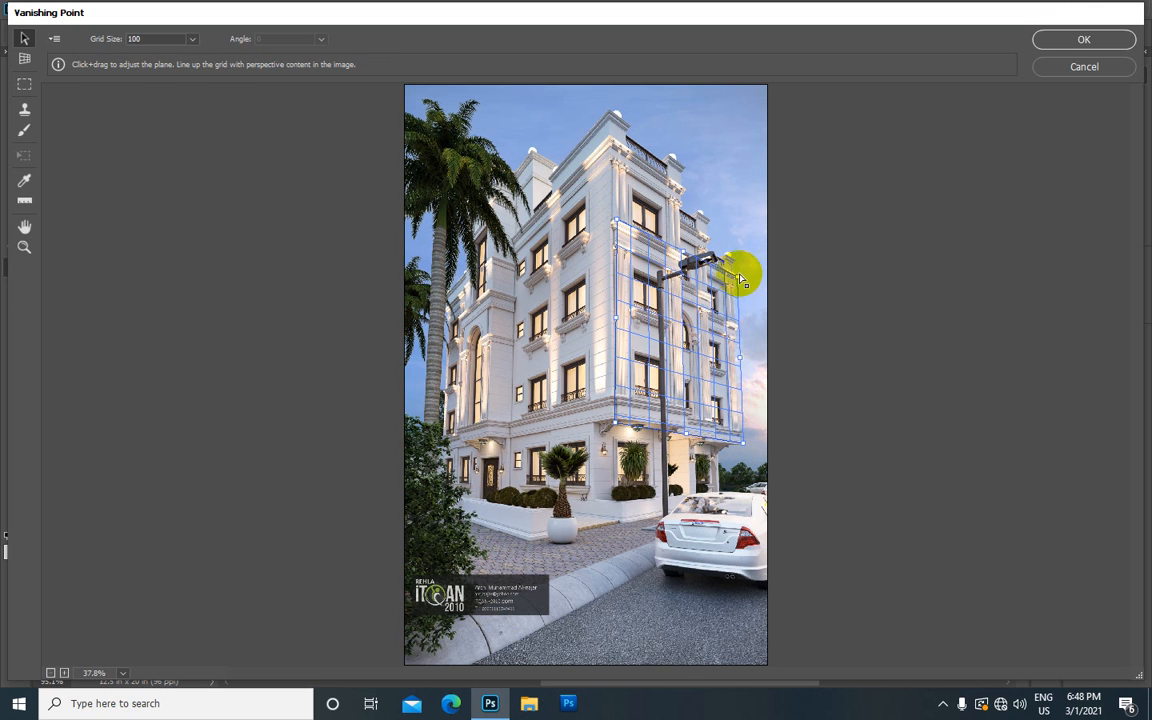
Adjust the perspective plane's corners so the grid lines up with the facade's cornices and vertical edges
{"action": "left_click_drag", "start_coordinate": [736, 276], "coordinate": [733, 257]}
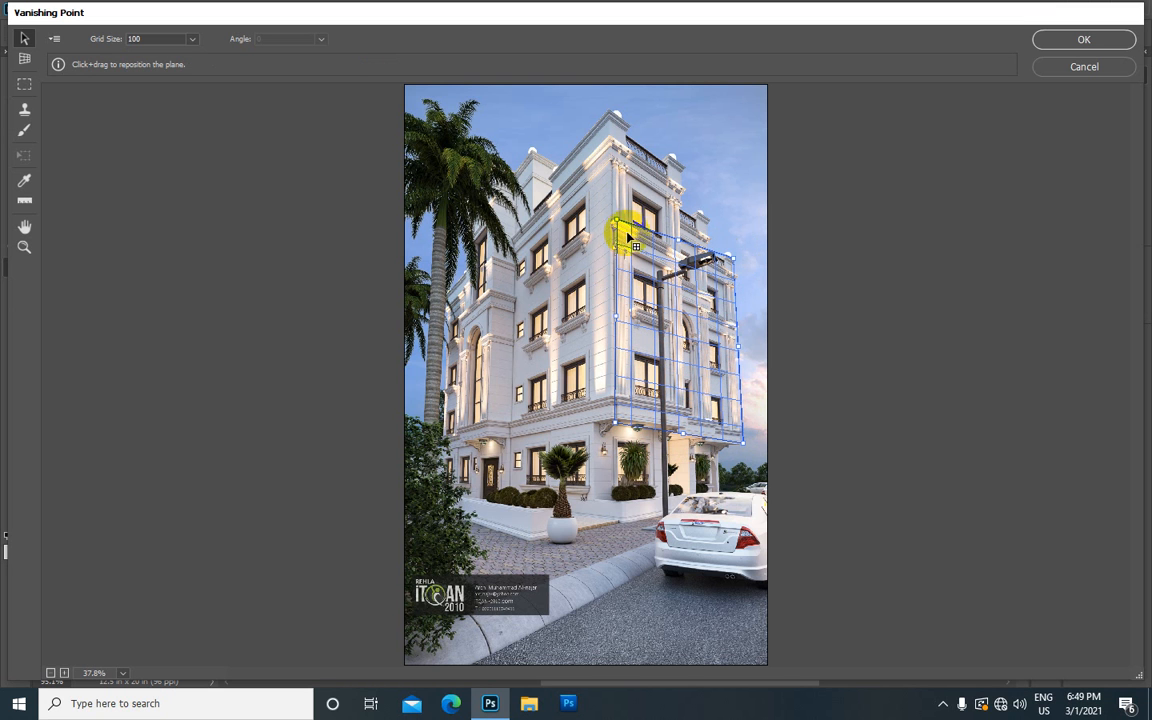
{"action": "left_click_drag", "start_coordinate": [615, 218], "coordinate": [613, 216]}
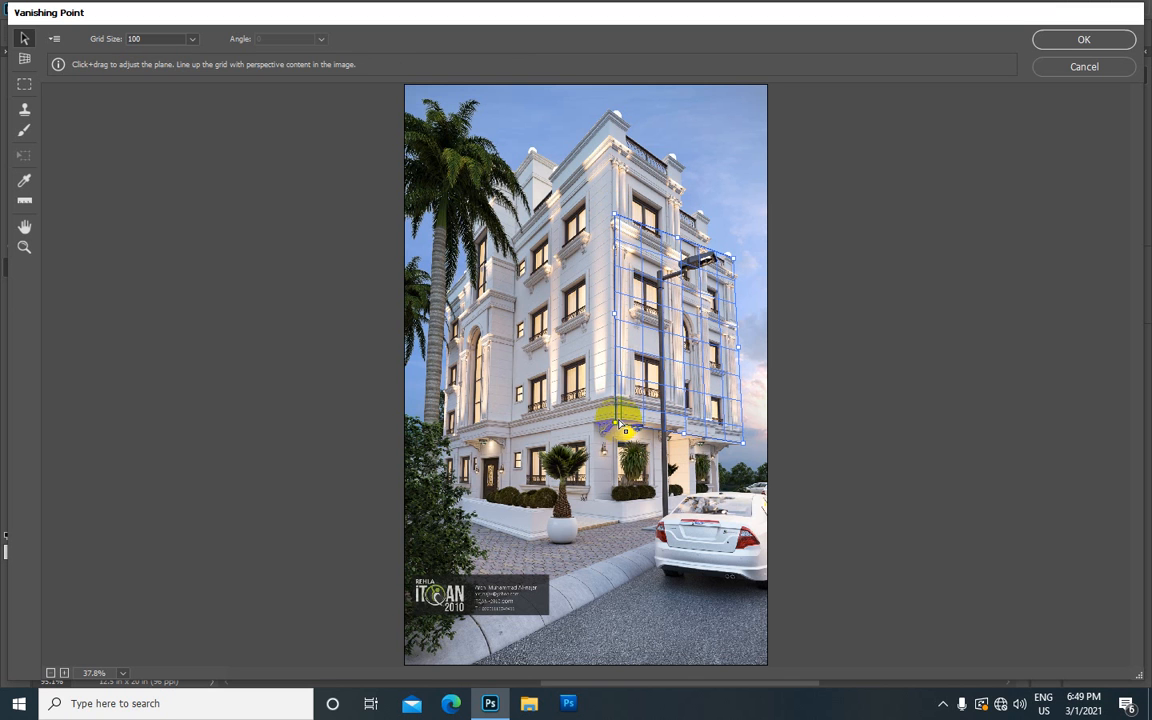
{"action": "left_click_drag", "start_coordinate": [617, 421], "coordinate": [616, 418]}
{"action": "left_click_drag", "start_coordinate": [745, 452], "coordinate": [740, 446]}
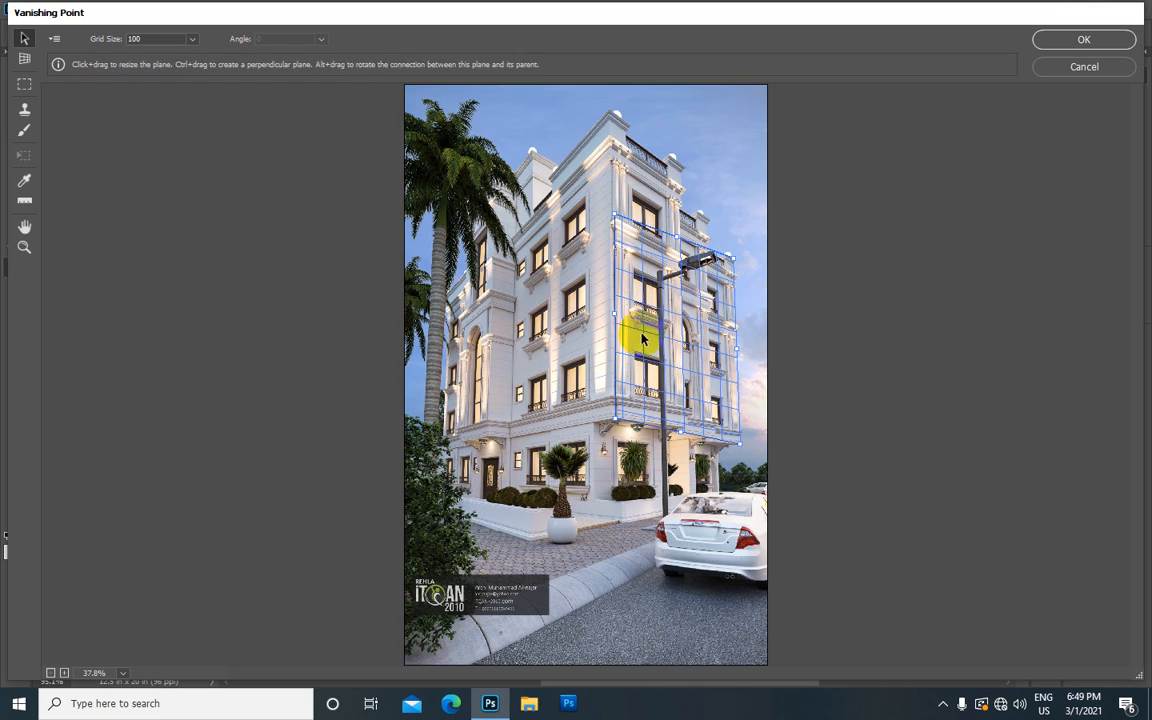
Clone the facade in perspective over the upper part of the lamp post with the Stamp tool, sampling beside the post's top
{"action": "left_click", "coordinate": [25, 113]}
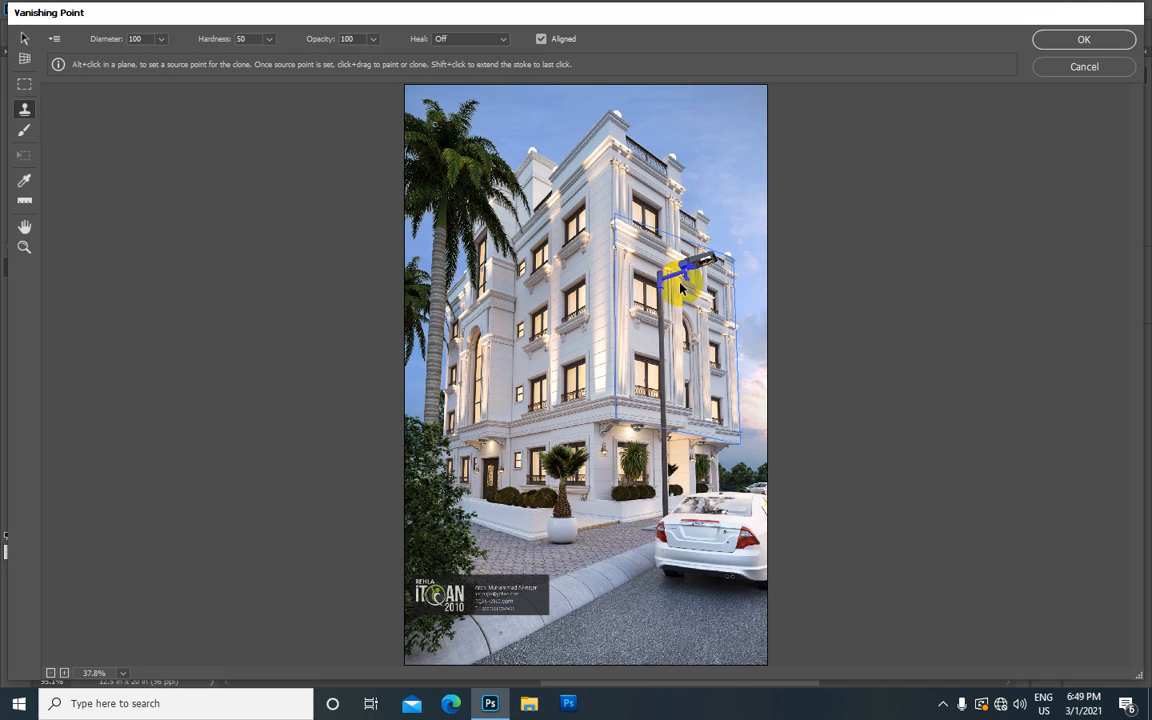
{"action": "key", "text": "alt"}
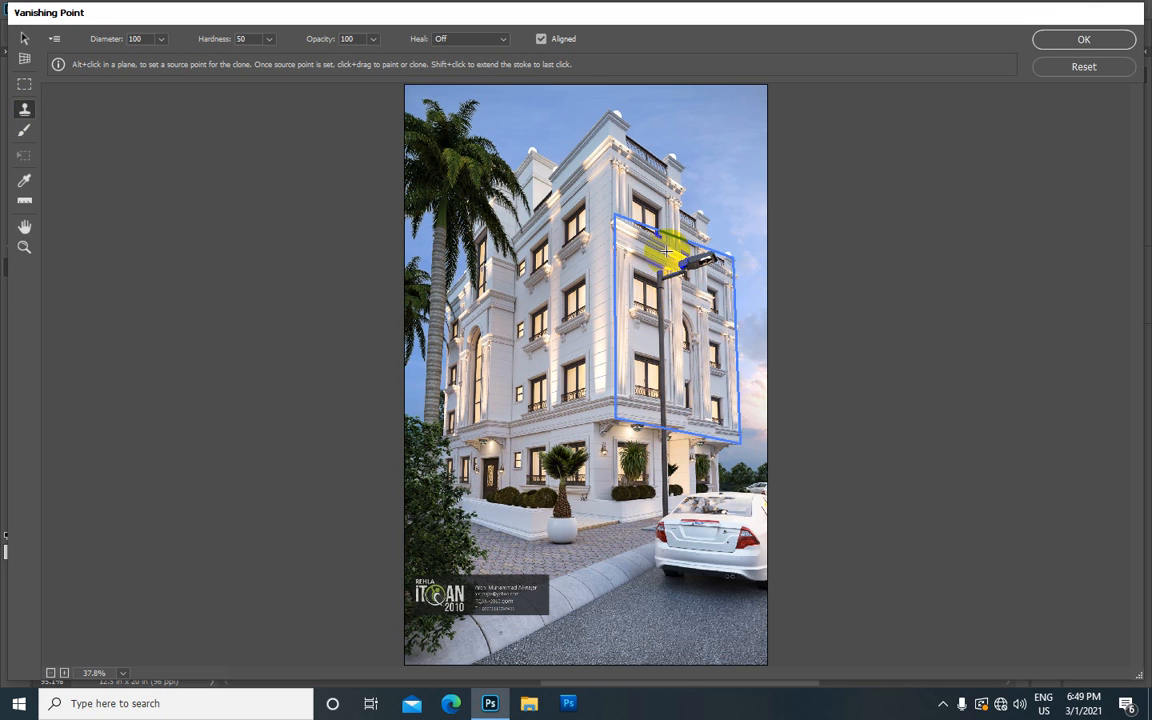
{"action": "left_click", "coordinate": [665, 252], "text": "alt"}
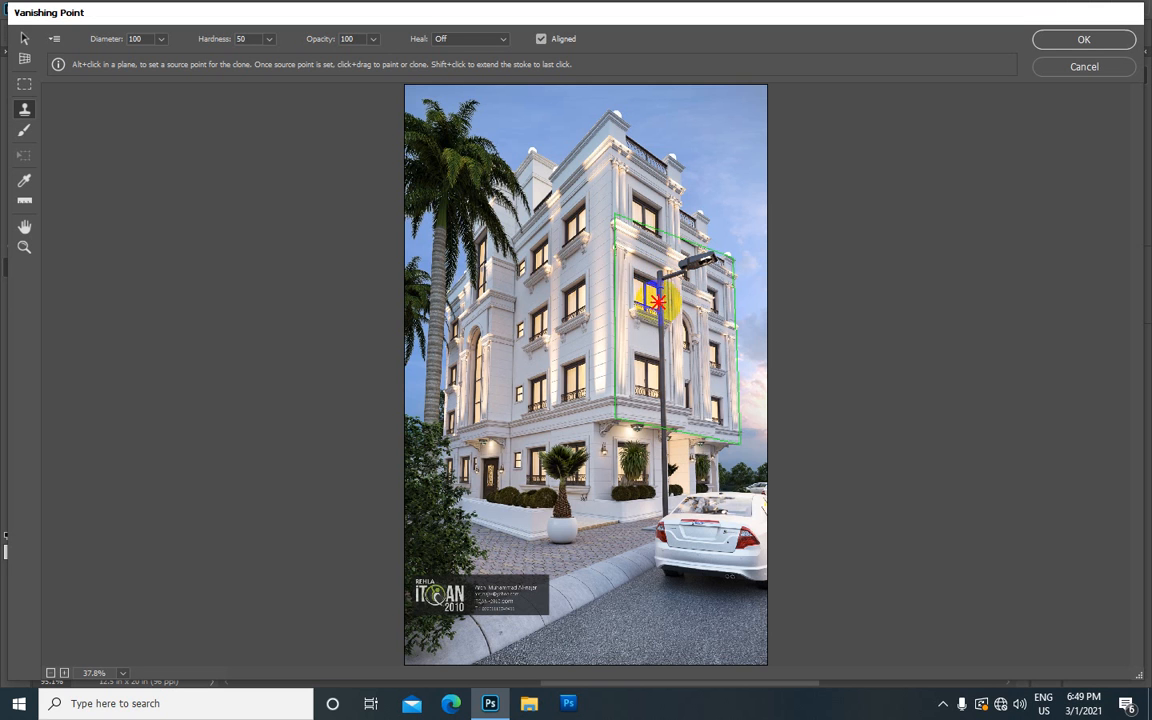
{"action": "key", "text": "alt"}
{"action": "left_click_drag", "start_coordinate": [663, 257], "coordinate": [665, 333]}
{"action": "key", "text": "alt"}
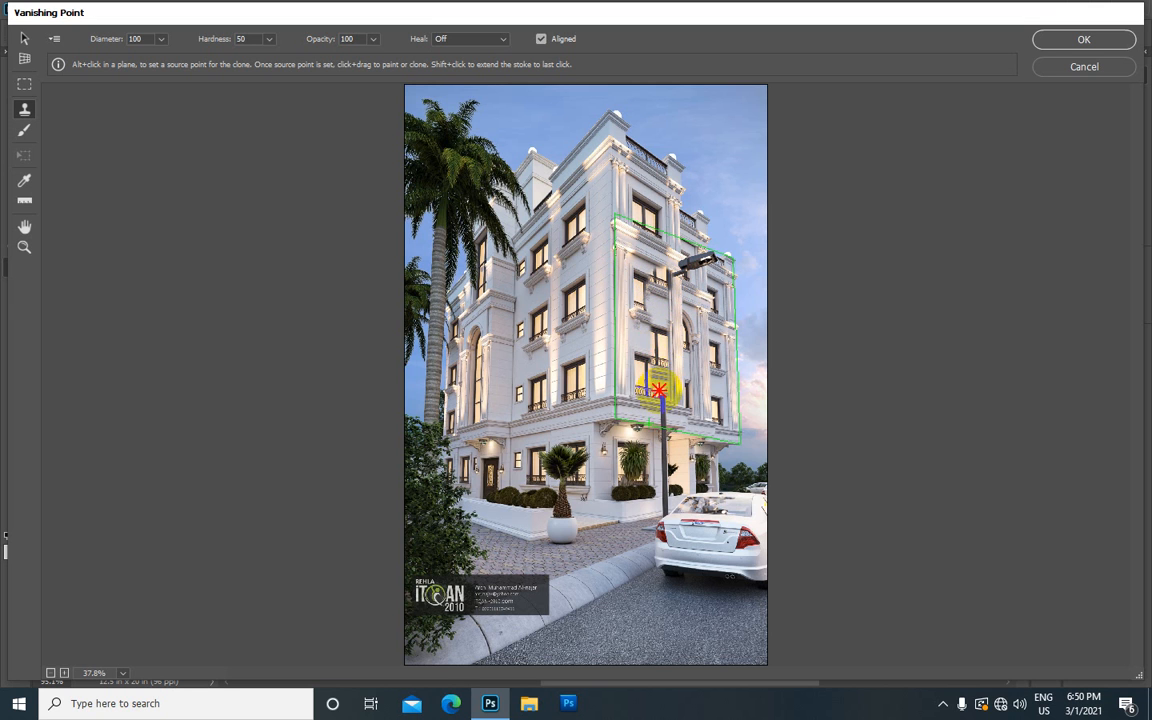
Clone over the remaining post and the lamp head within the perspective plane and apply the Vanishing Point filter
{"action": "mouse_move", "coordinate": [664, 408]}
{"action": "left_mouse_down"}
{"action": "mouse_move", "coordinate": [690, 264]}
{"action": "mouse_move", "coordinate": [680, 268]}
{"action": "mouse_move", "coordinate": [712, 258]}
{"action": "mouse_move", "coordinate": [680, 287]}
{"action": "mouse_move", "coordinate": [664, 278]}
{"action": "mouse_move", "coordinate": [666, 290]}
{"action": "mouse_move", "coordinate": [702, 278]}
{"action": "mouse_move", "coordinate": [678, 302]}
{"action": "mouse_move", "coordinate": [681, 348]}
{"action": "mouse_move", "coordinate": [661, 307]}
{"action": "mouse_move", "coordinate": [665, 282]}
{"action": "mouse_move", "coordinate": [652, 321]}
{"action": "mouse_move", "coordinate": [671, 301]}
{"action": "mouse_move", "coordinate": [666, 336]}
{"action": "mouse_move", "coordinate": [652, 333]}
{"action": "mouse_move", "coordinate": [628, 262]}
{"action": "mouse_move", "coordinate": [644, 247]}
{"action": "mouse_move", "coordinate": [677, 287]}
{"action": "left_mouse_up"}
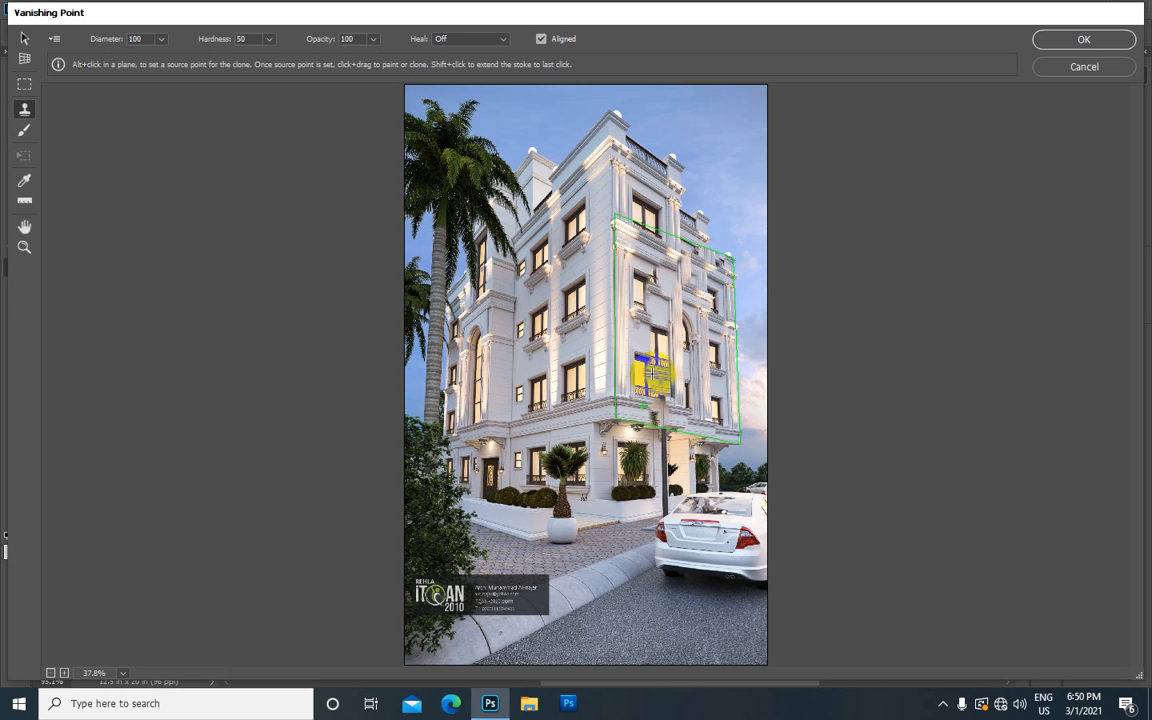
{"action": "left_click", "coordinate": [1084, 40]}
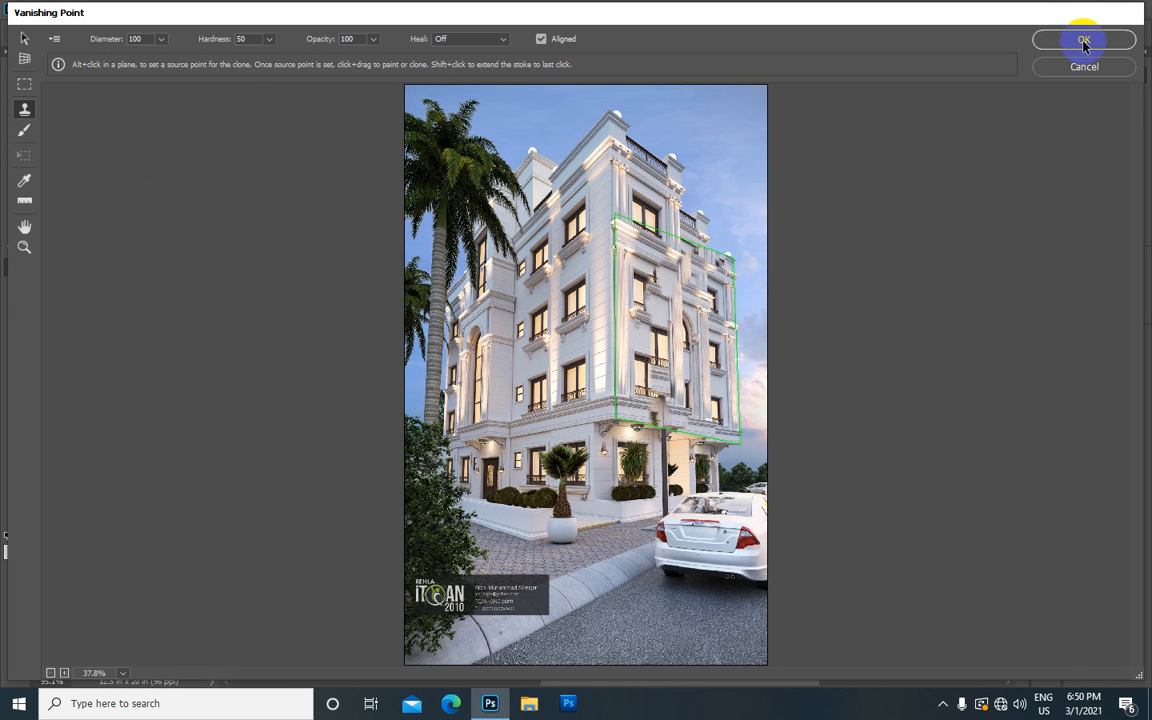
{"action": "scroll", "coordinate": [581, 301], "scroll_direction": "down", "scroll_amount": 3}
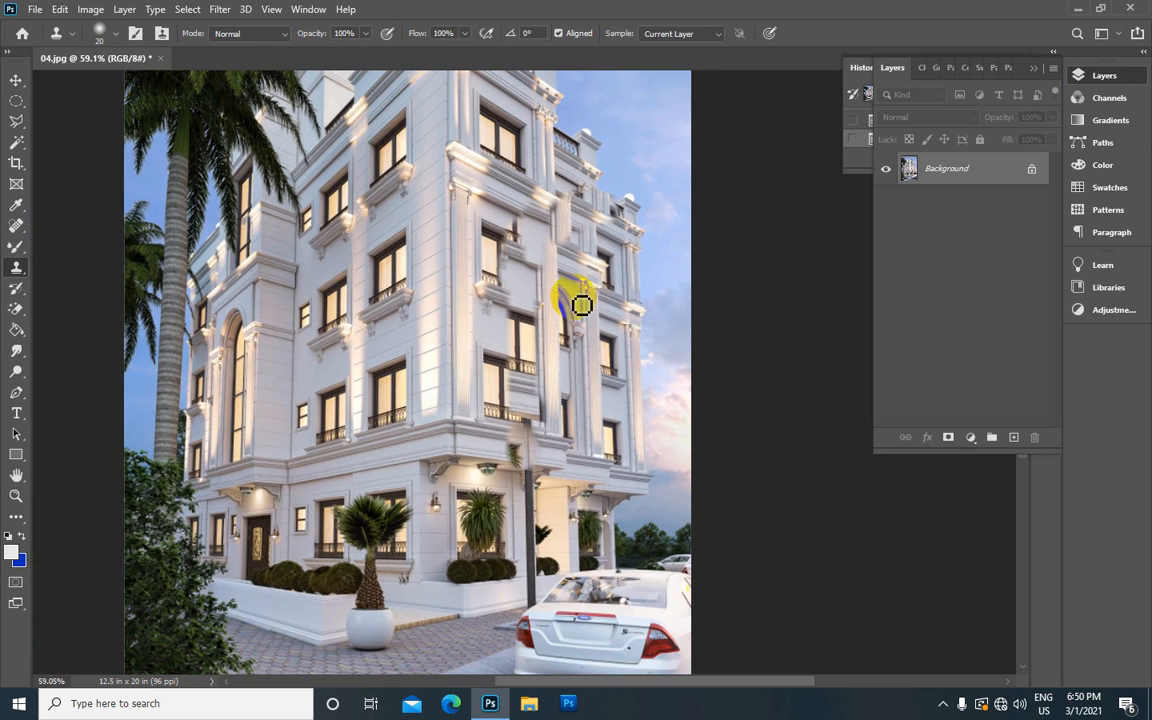
{"action": "scroll", "coordinate": [607, 291], "scroll_direction": "up", "scroll_amount": 1}
{"action": "scroll", "coordinate": [609, 296], "scroll_direction": "down", "scroll_amount": 3}
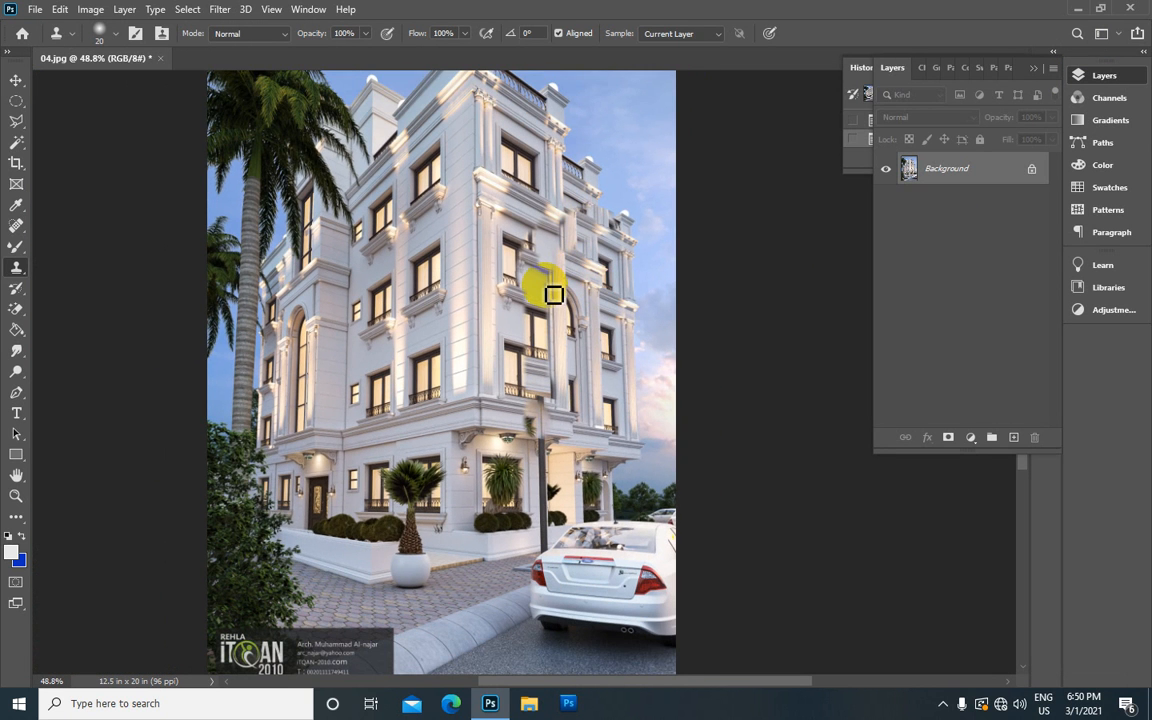
{"action": "left_click", "coordinate": [220, 9]}
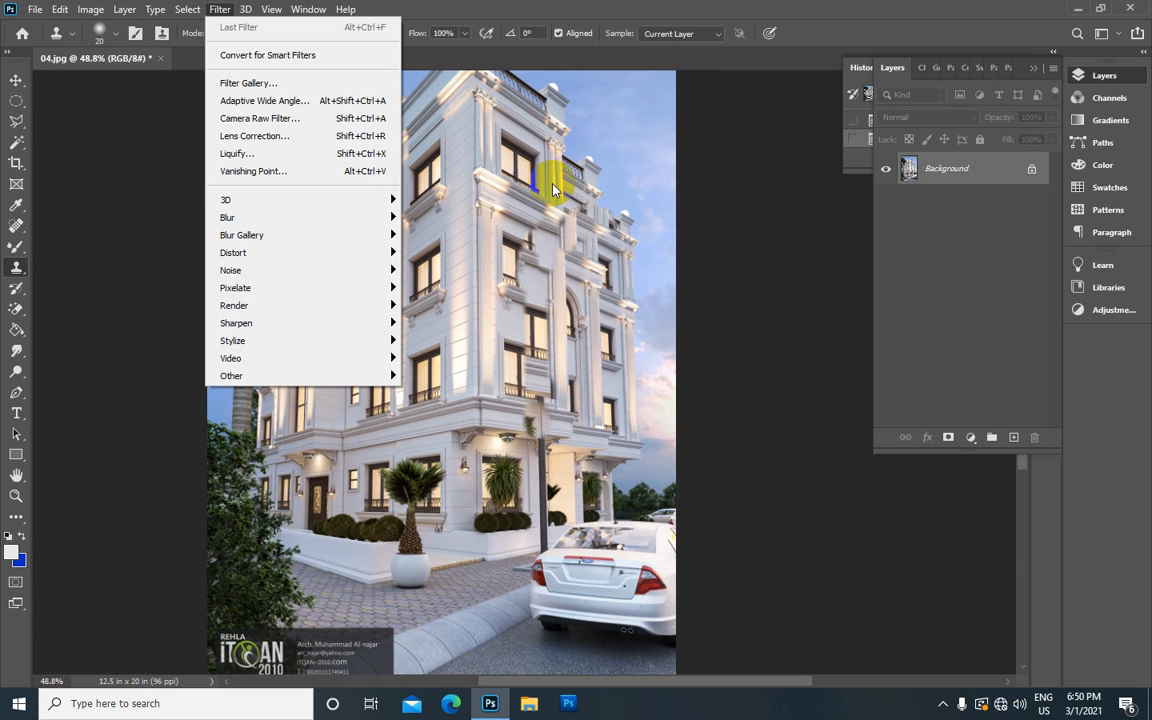
{"action": "left_click", "coordinate": [618, 202]}
{"action": "left_click", "coordinate": [232, 33]}
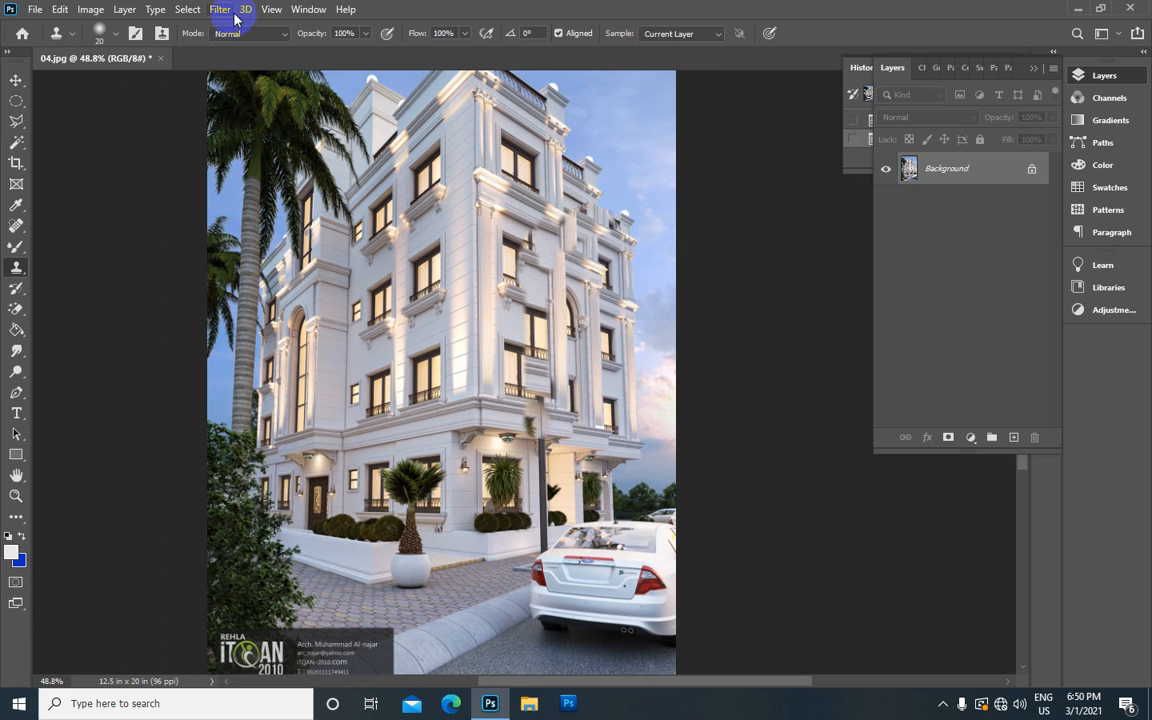
Look for an image to open in the 058-Transform folder under ss on DATA (D:), previewing 01.jpg and 06.psd
{"action": "left_click", "coordinate": [36, 10]}
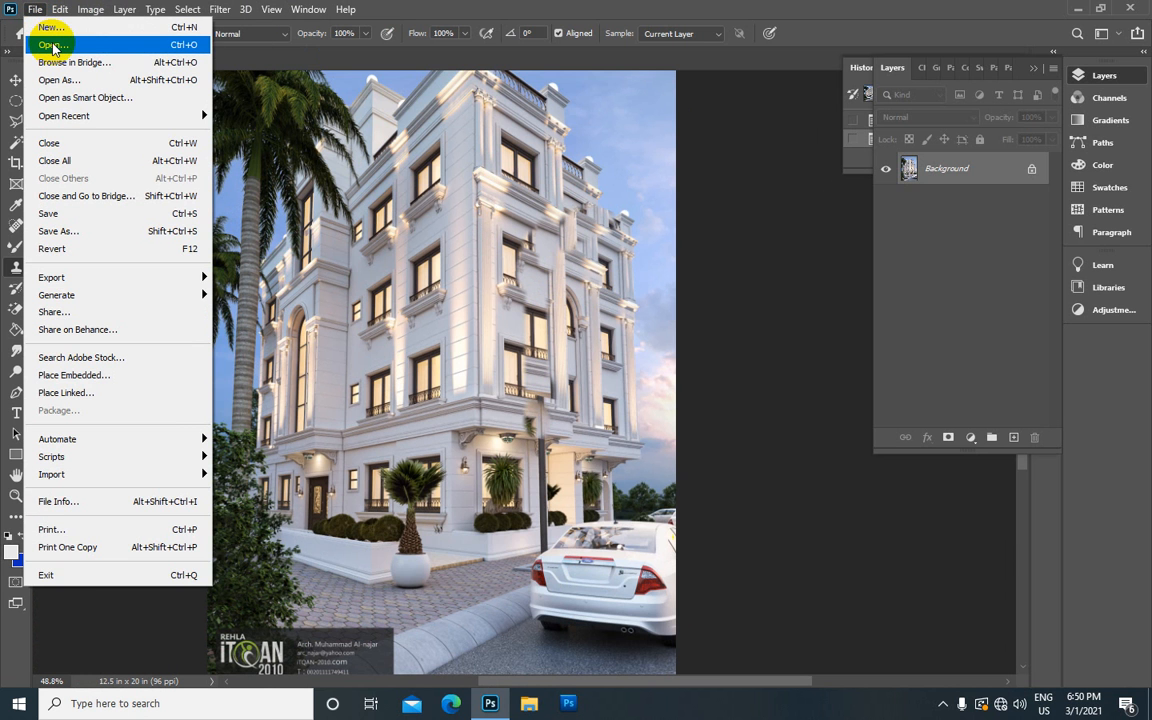
{"action": "left_click", "coordinate": [52, 45]}
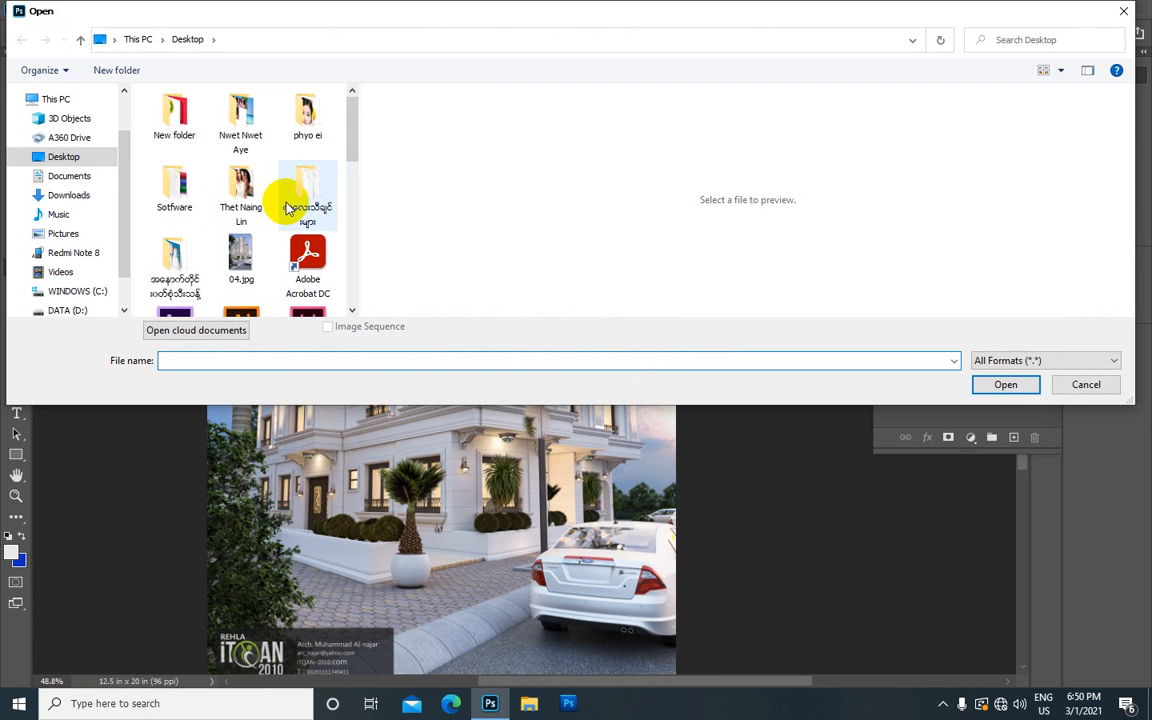
{"action": "scroll", "coordinate": [285, 206], "scroll_direction": "down", "scroll_amount": 1}
{"action": "scroll", "coordinate": [287, 206], "scroll_direction": "down", "scroll_amount": 1}
{"action": "scroll", "coordinate": [285, 204], "scroll_direction": "up", "scroll_amount": 3}
{"action": "left_click", "coordinate": [68, 97]}
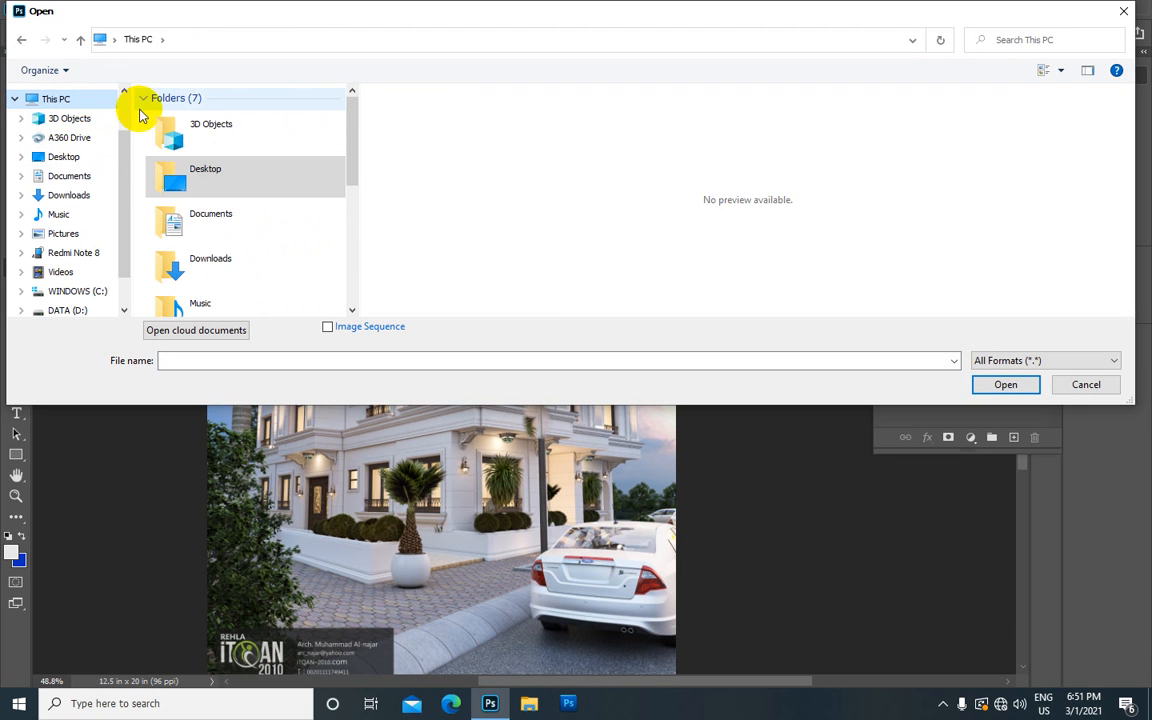
{"action": "scroll", "coordinate": [245, 220], "scroll_direction": "down", "scroll_amount": 5}
{"action": "double_click", "coordinate": [237, 298]}
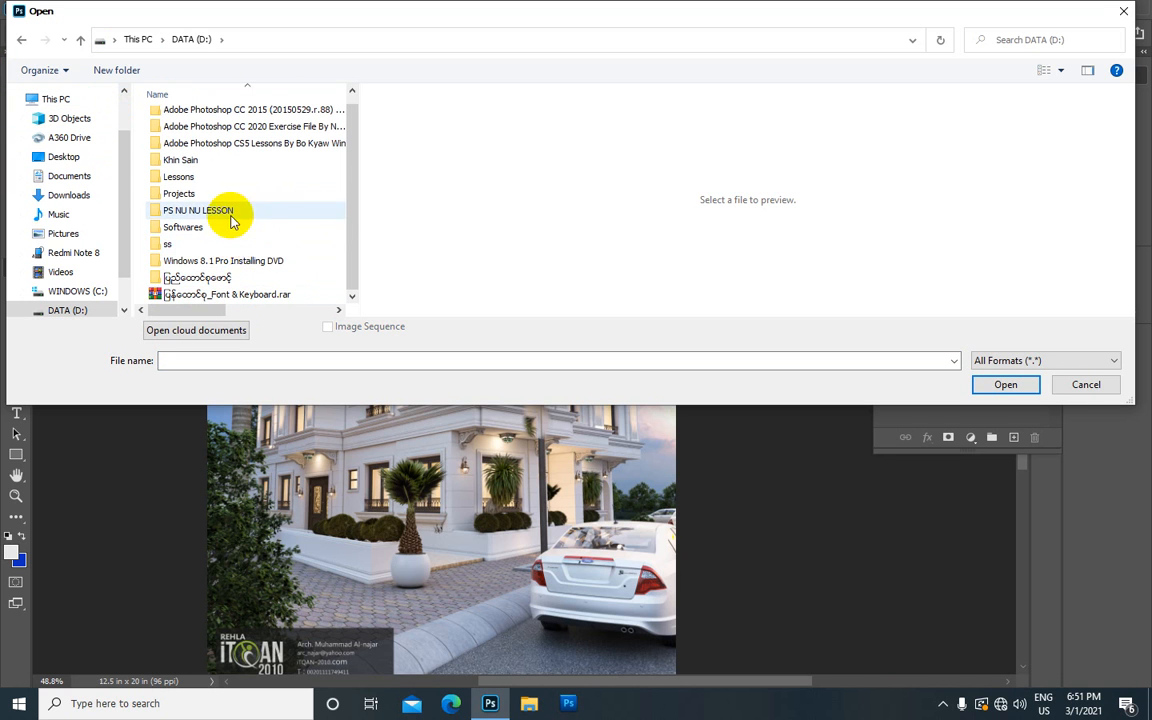
{"action": "double_click", "coordinate": [226, 245]}
{"action": "scroll", "coordinate": [256, 203], "scroll_direction": "down", "scroll_amount": 13}
{"action": "scroll", "coordinate": [258, 210], "scroll_direction": "down", "scroll_amount": 3}
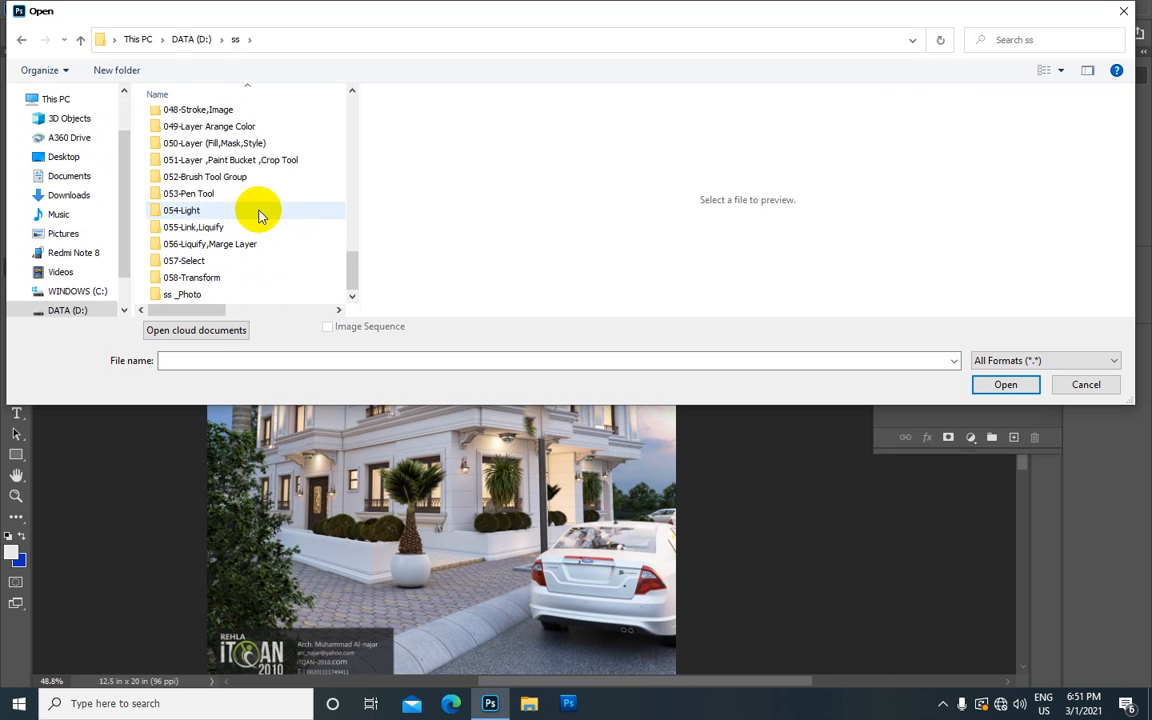
{"action": "left_click", "coordinate": [268, 282]}
{"action": "double_click", "coordinate": [268, 278]}
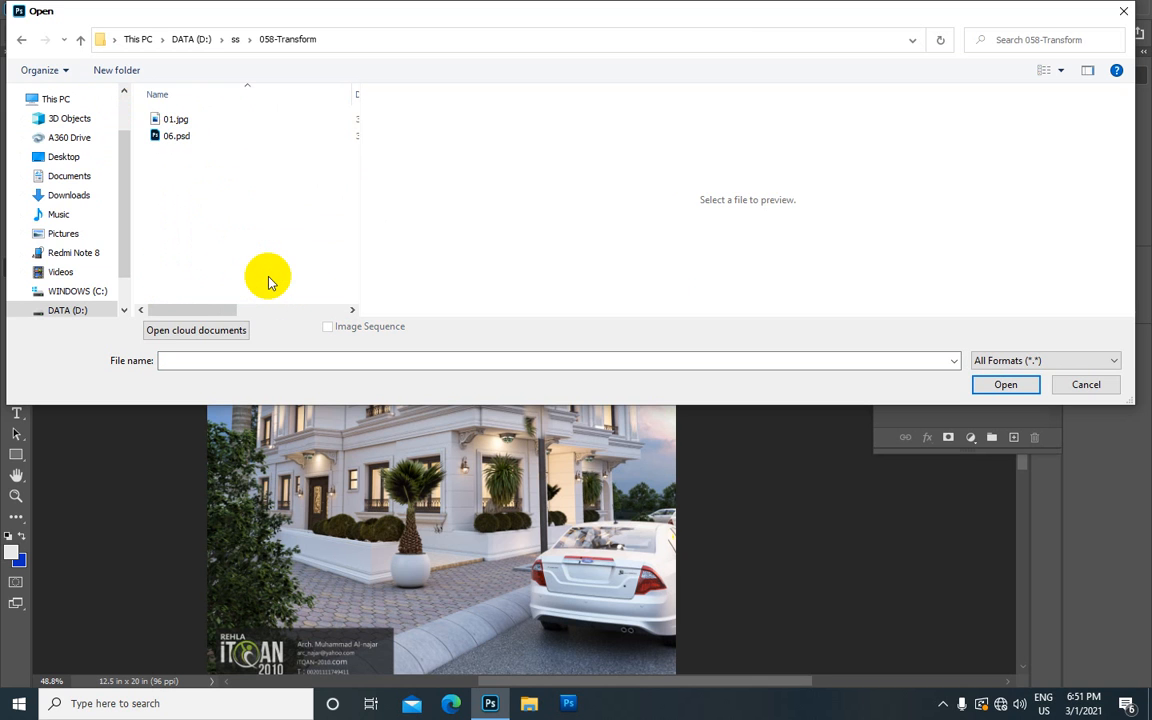
{"action": "left_click", "coordinate": [287, 118]}
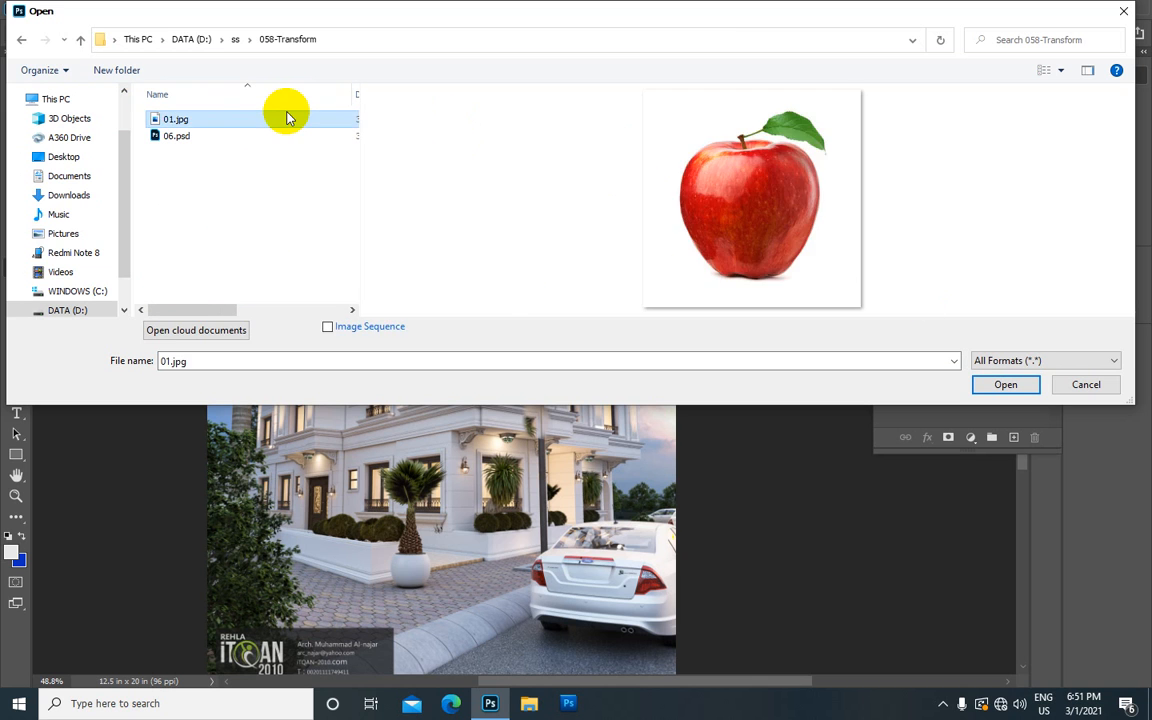
{"action": "left_click", "coordinate": [277, 142]}
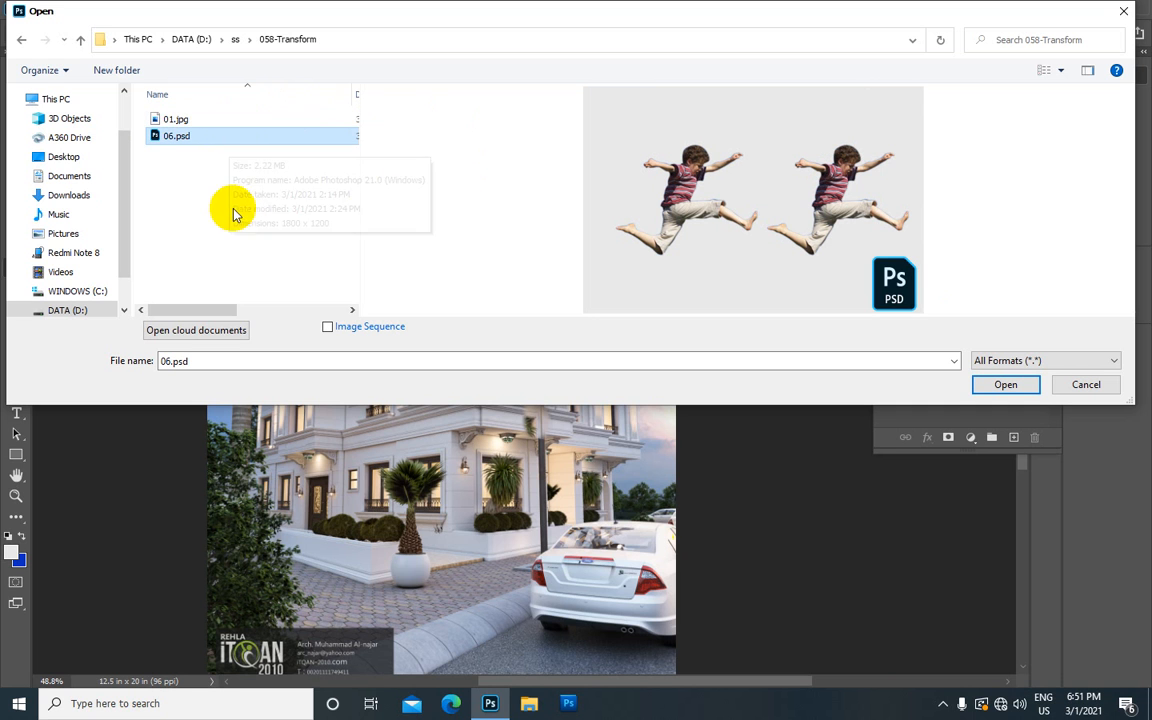
Open the colour wheel image 04.jpg from the ss\057-Select folder on DATA (D:)
{"action": "left_click", "coordinate": [50, 98]}
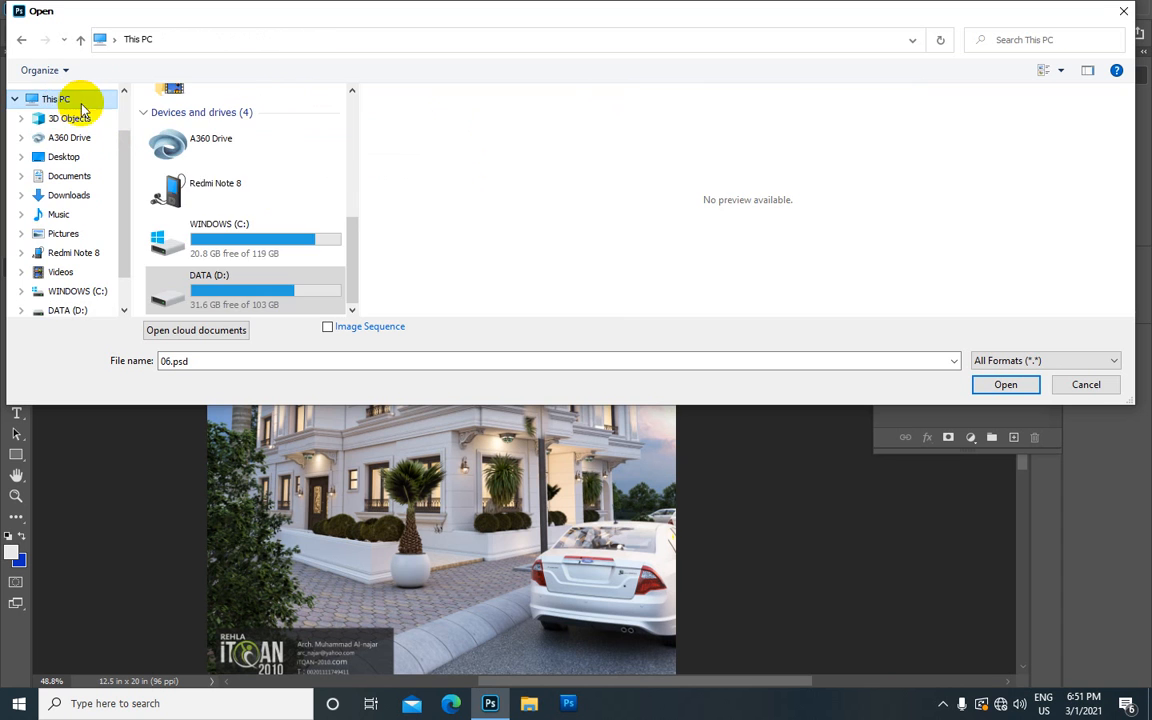
{"action": "left_click", "coordinate": [249, 285]}
{"action": "left_click", "coordinate": [249, 285]}
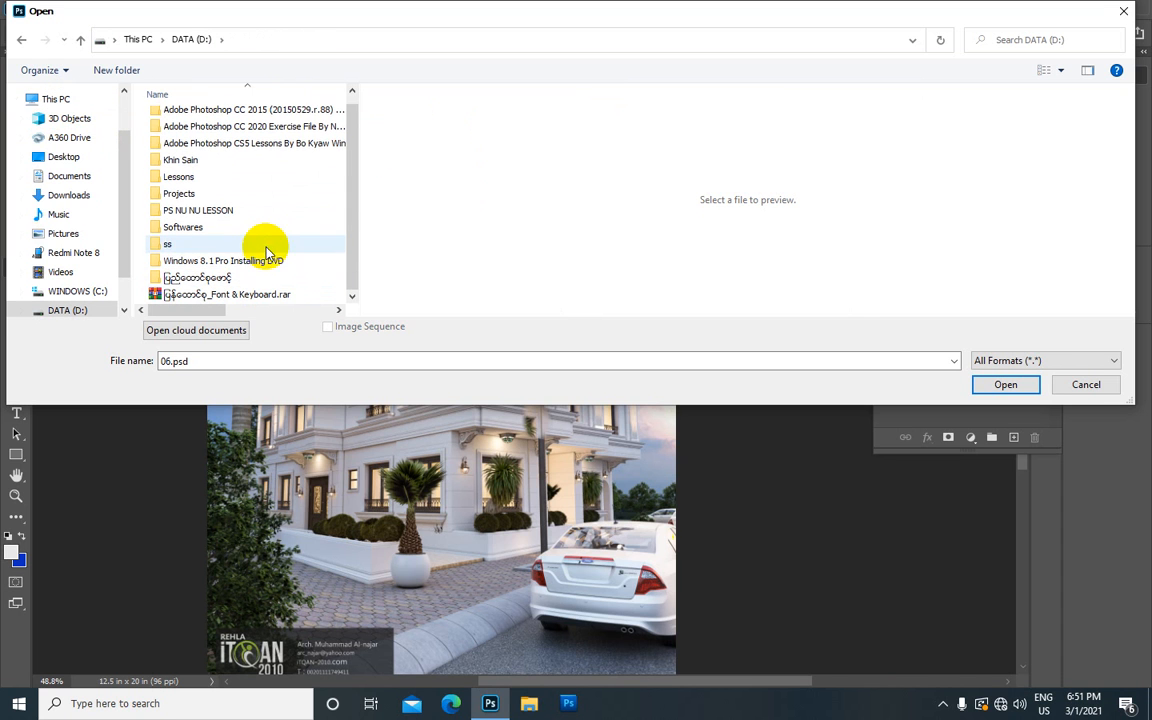
{"action": "double_click", "coordinate": [271, 250]}
{"action": "scroll", "coordinate": [275, 250], "scroll_direction": "down", "scroll_amount": 15}
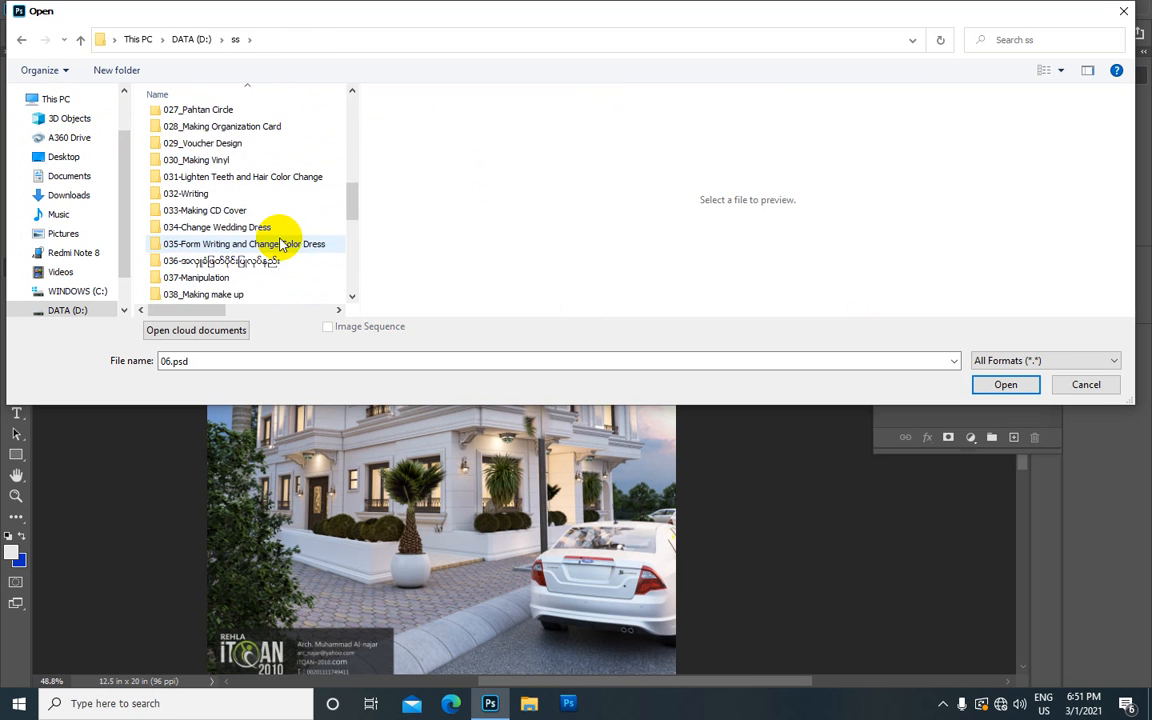
{"action": "left_click", "coordinate": [270, 264]}
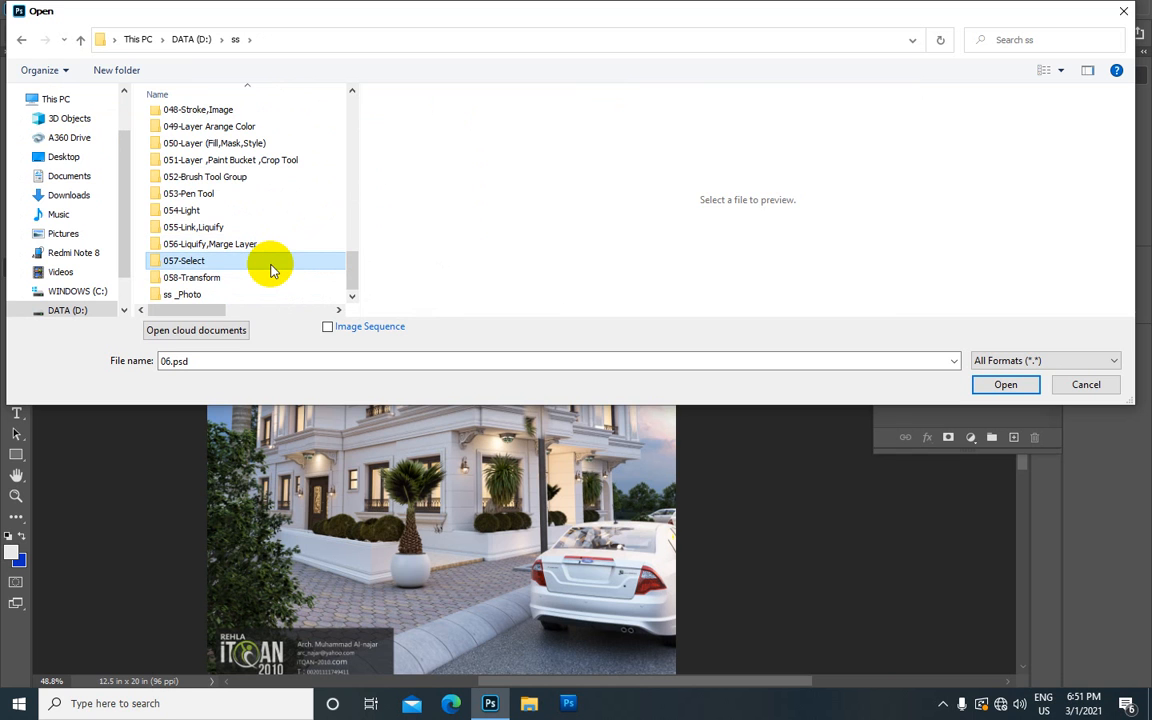
{"action": "double_click", "coordinate": [272, 268]}
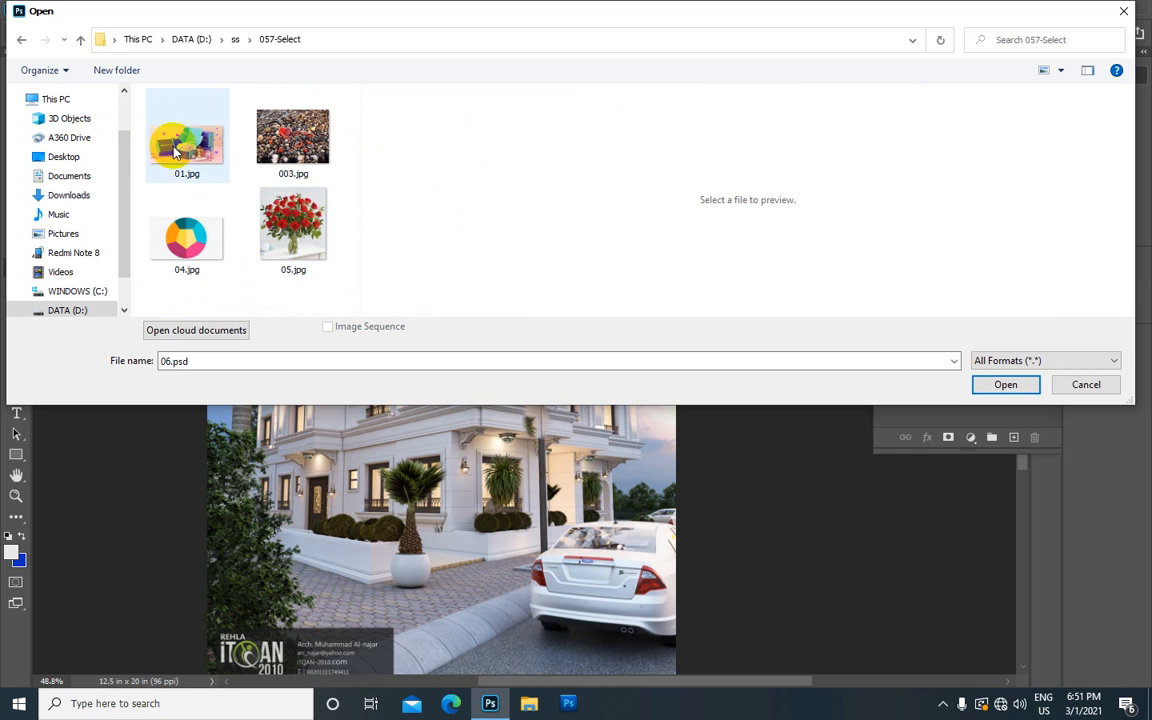
{"action": "left_click", "coordinate": [197, 250]}
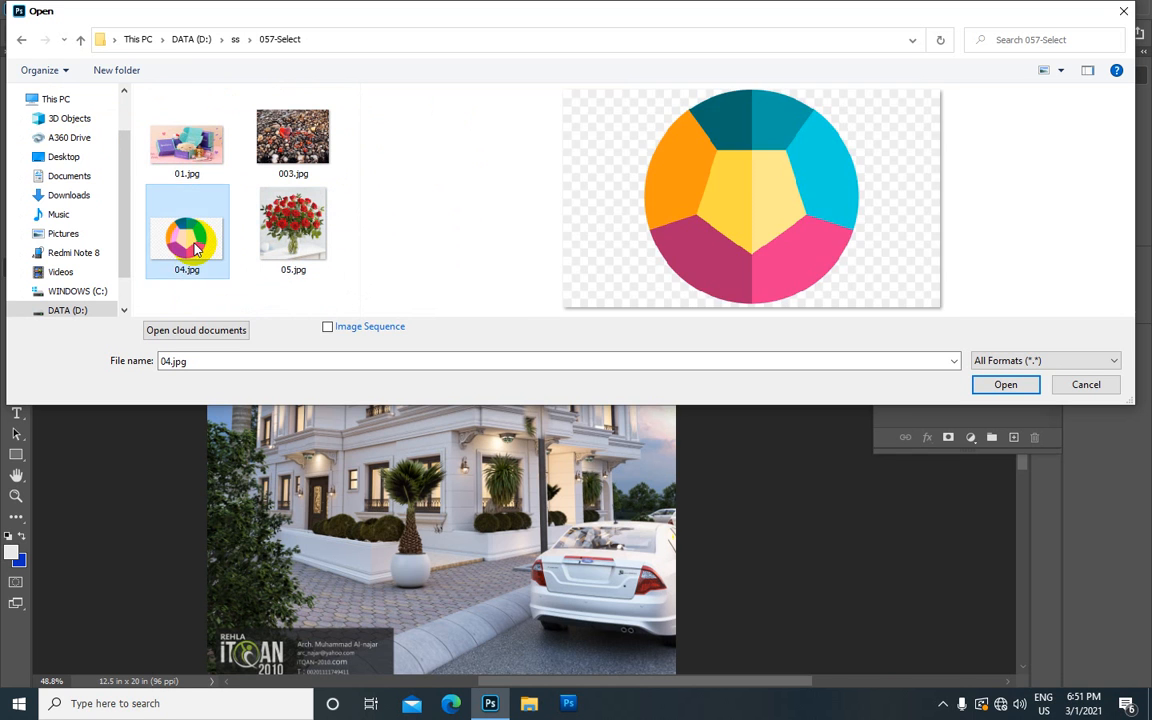
{"action": "left_click", "coordinate": [1000, 384]}
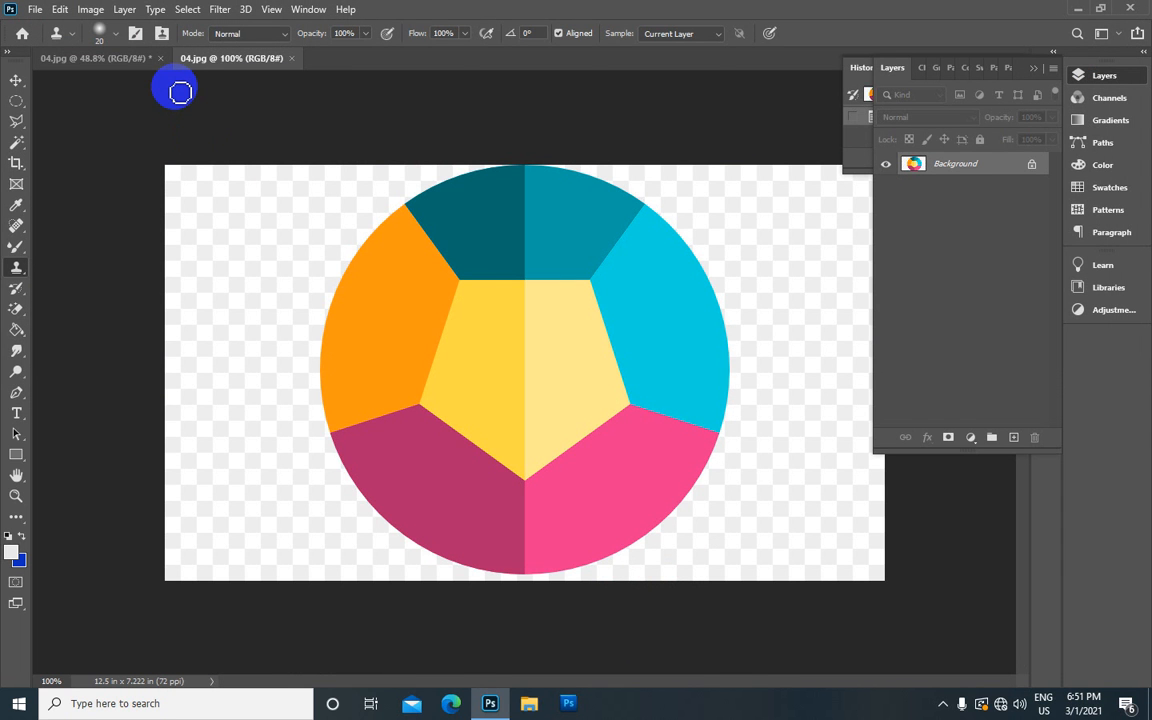
Preview the colour wheel image with the Working CMYK proof and turn Proof Colors off again
{"action": "left_click", "coordinate": [264, 12]}
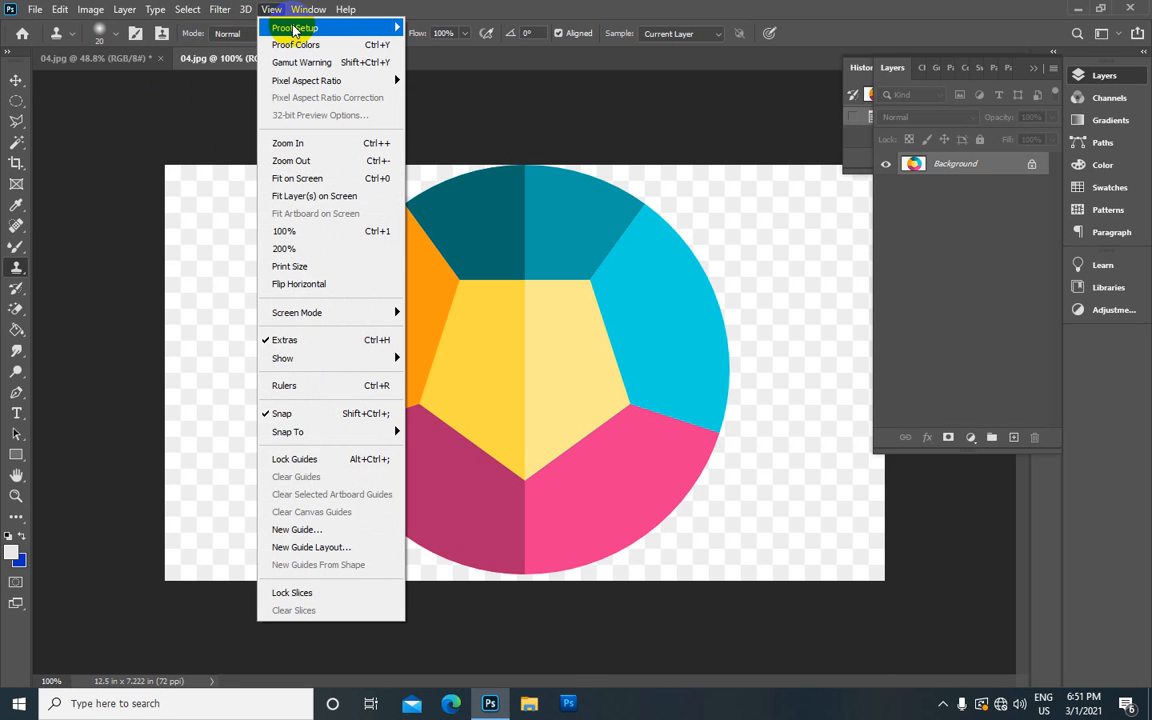
{"action": "mouse_move", "coordinate": [300, 33]}
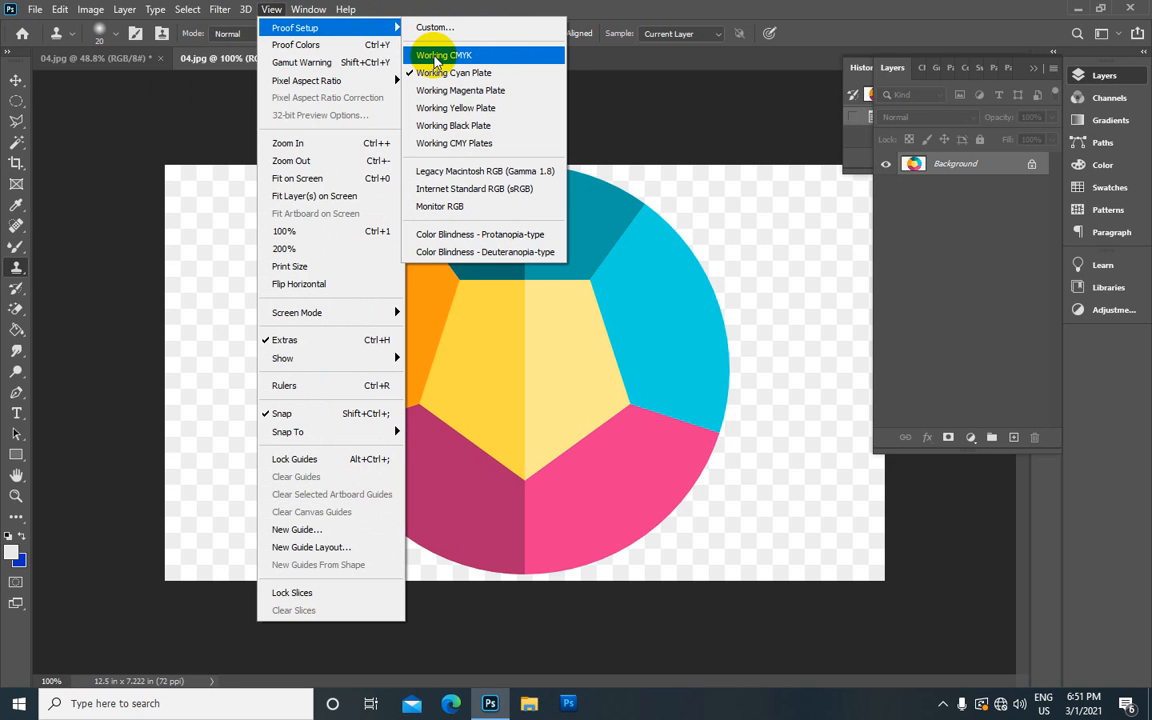
{"action": "left_click", "coordinate": [437, 58]}
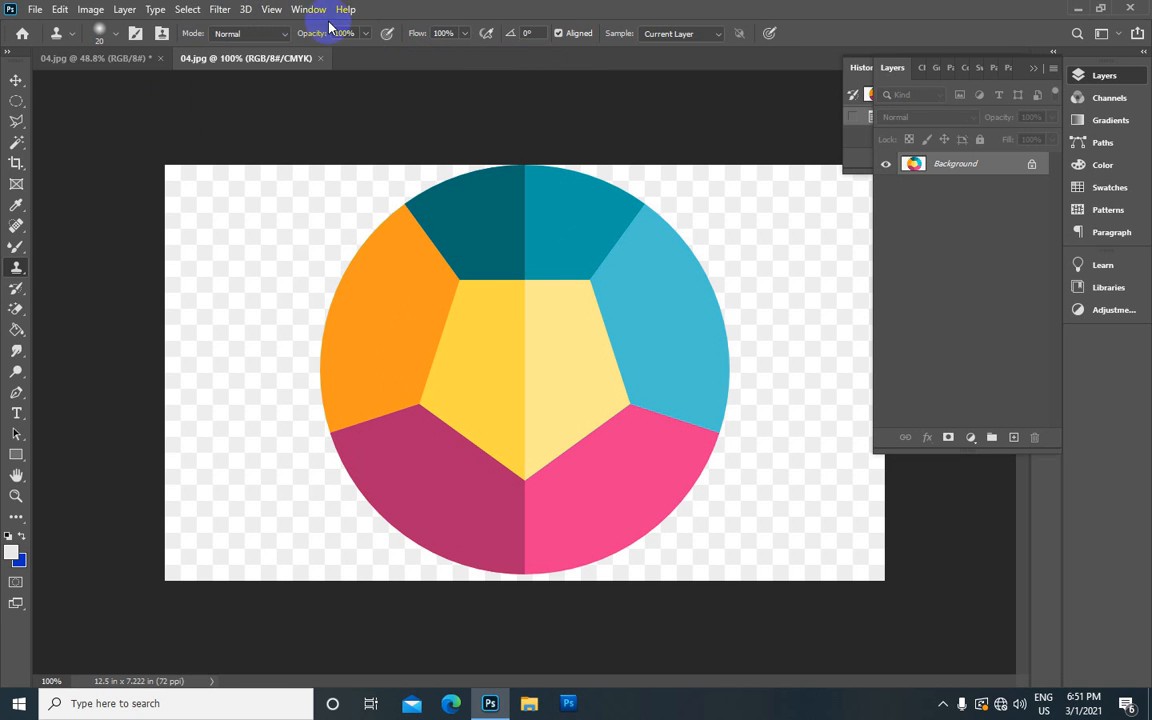
{"action": "left_click", "coordinate": [272, 9]}
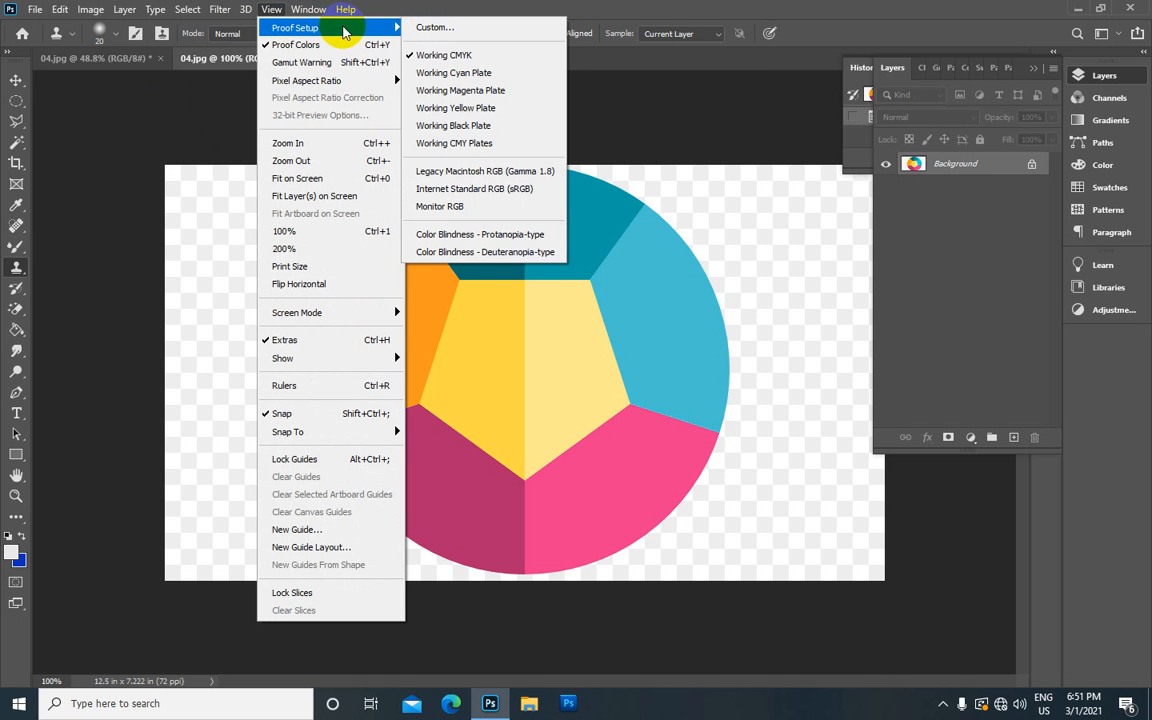
{"action": "left_click", "coordinate": [276, 48]}
Preview the colour wheel image as the Working Yellow Plate and as the Working Black Plate
{"action": "left_click", "coordinate": [270, 9]}
{"action": "mouse_move", "coordinate": [373, 31]}
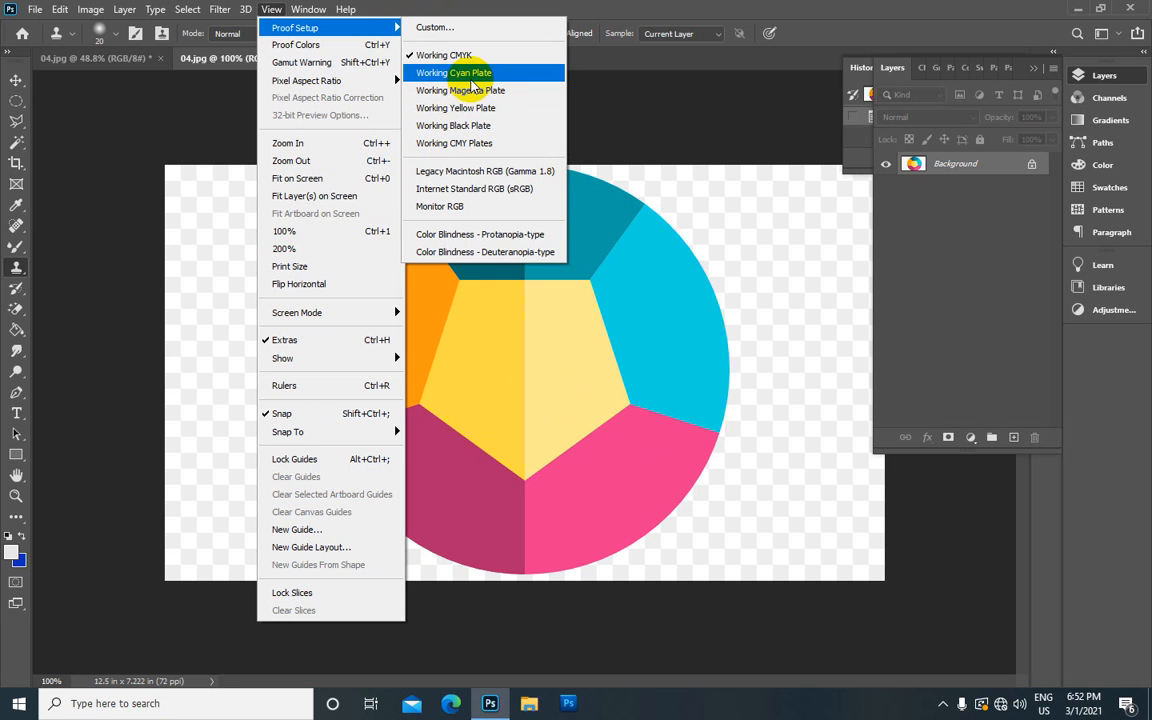
{"action": "left_click", "coordinate": [462, 111]}
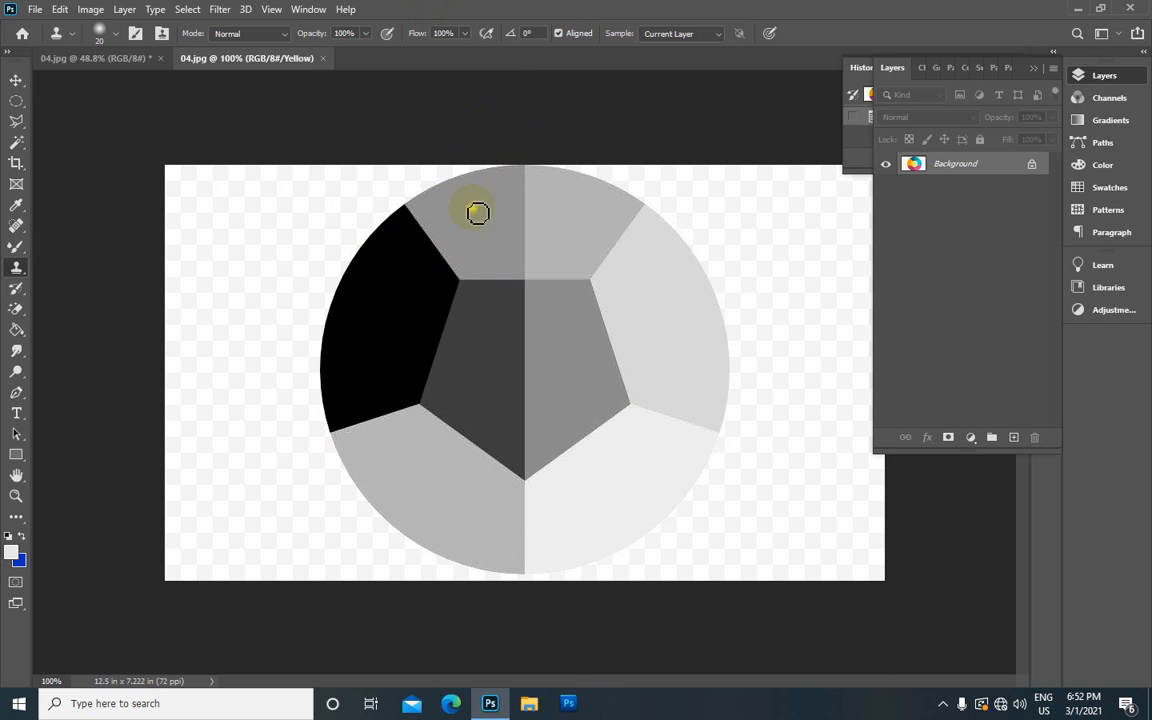
{"action": "left_click", "coordinate": [271, 10]}
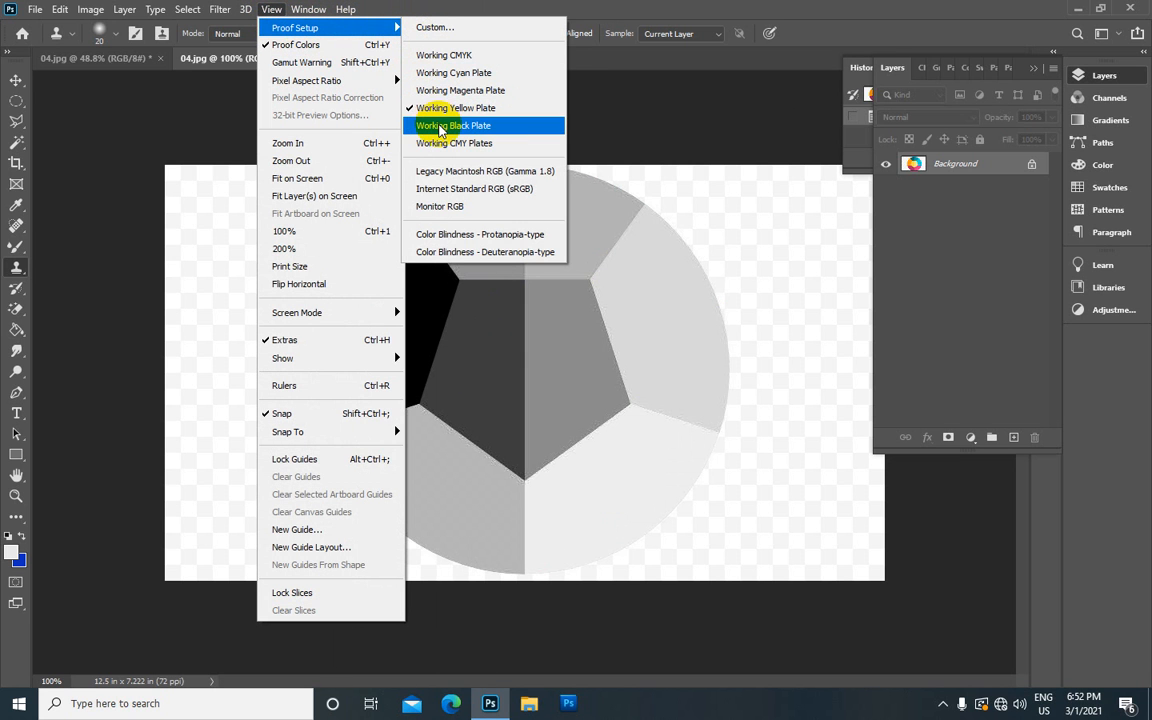
{"action": "left_click", "coordinate": [442, 125]}
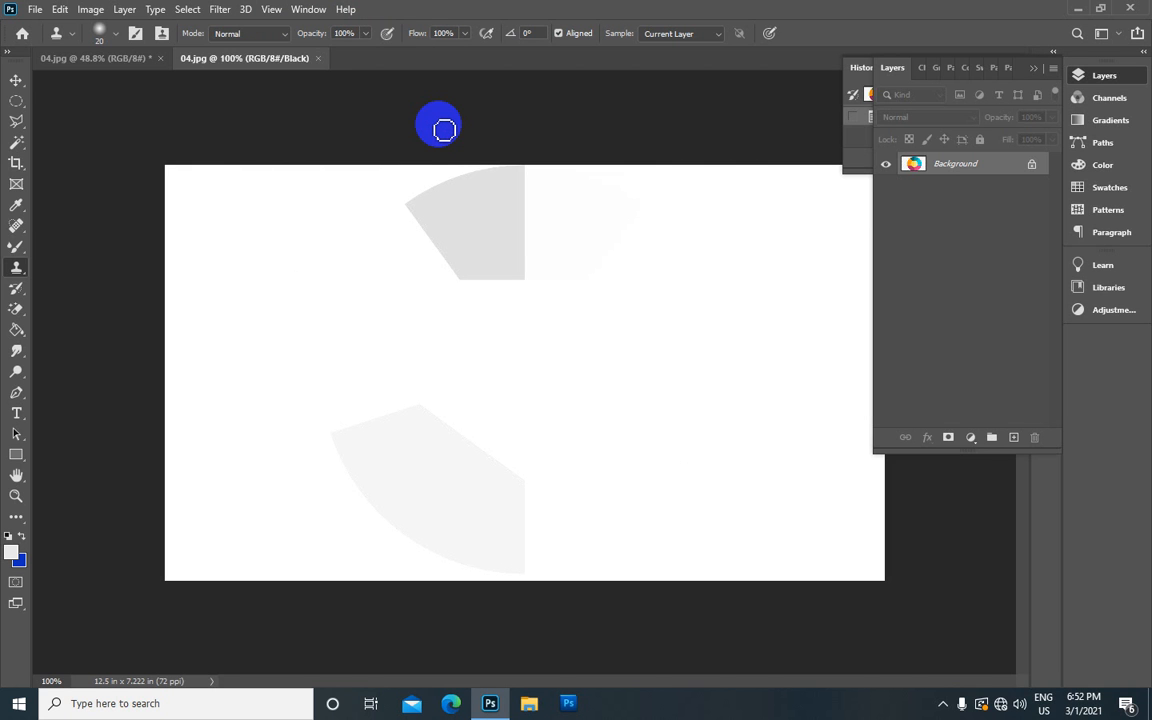
Preview the colour wheel image as the Working Cyan Plate and as the Working Black Plate
{"action": "left_click", "coordinate": [270, 12]}
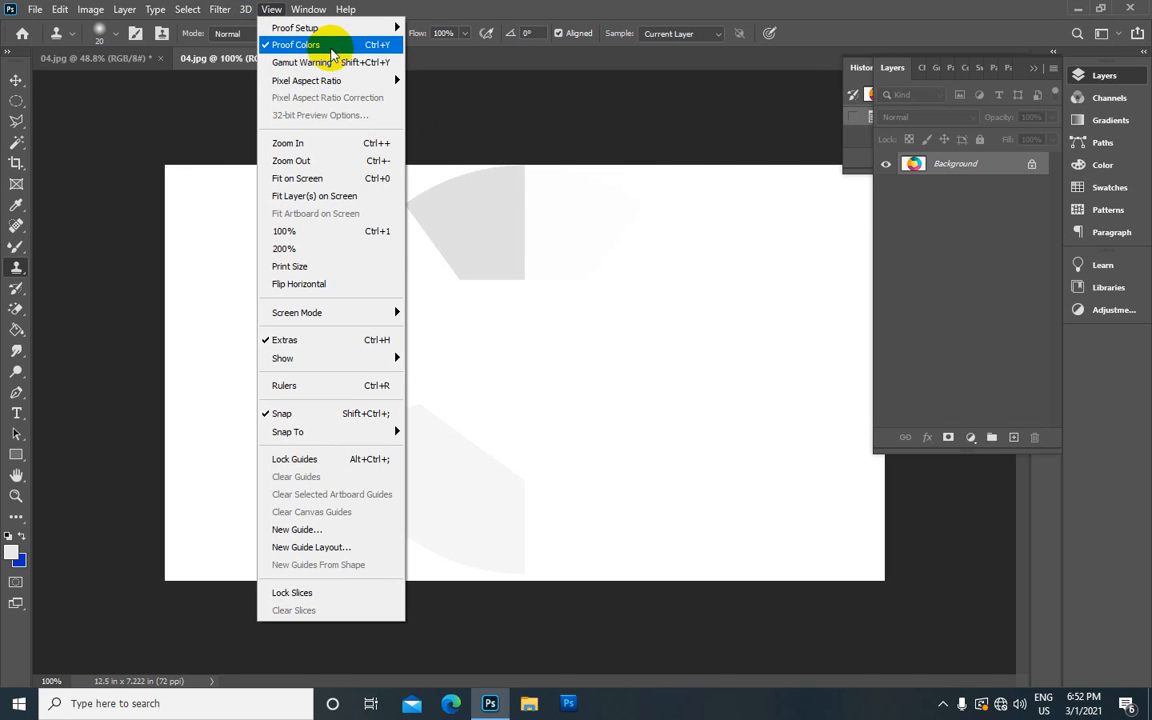
{"action": "mouse_move", "coordinate": [388, 36]}
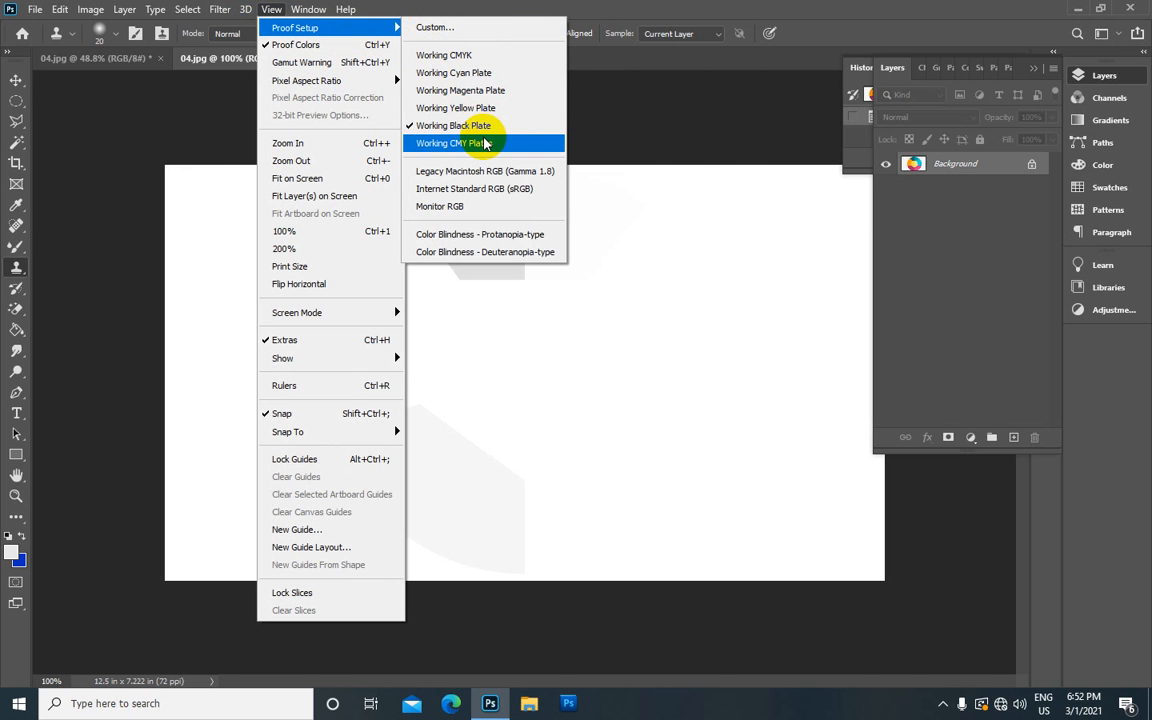
{"action": "left_click", "coordinate": [486, 74]}
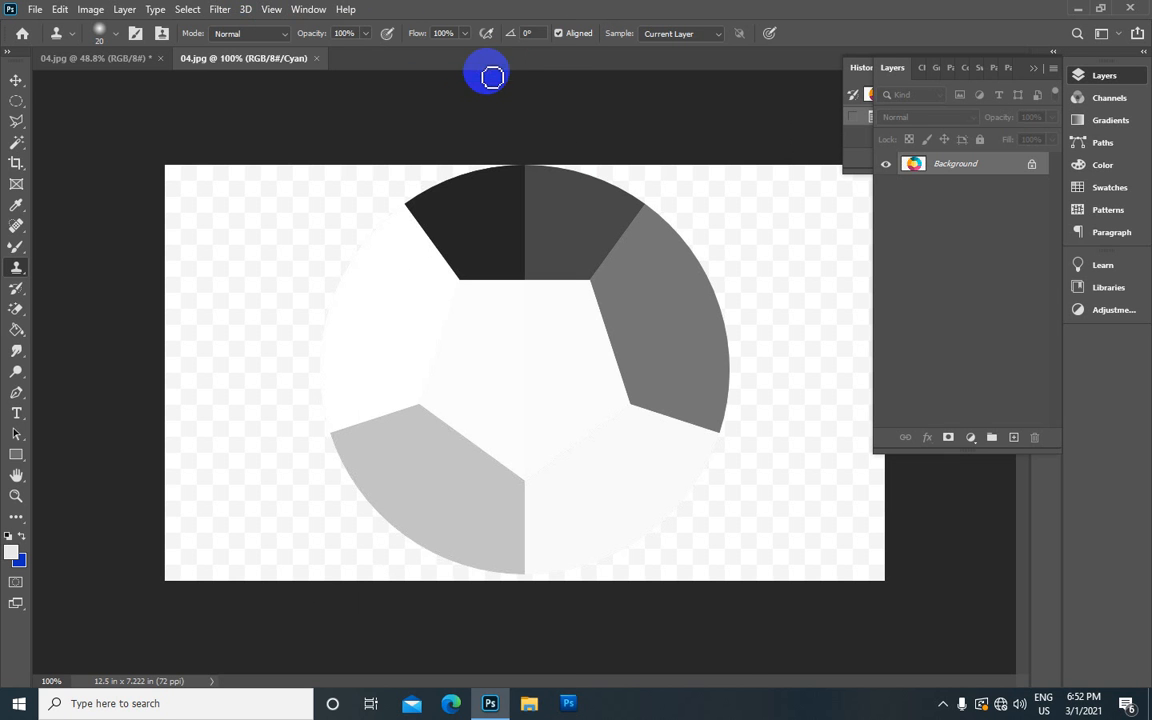
{"action": "left_click", "coordinate": [271, 9]}
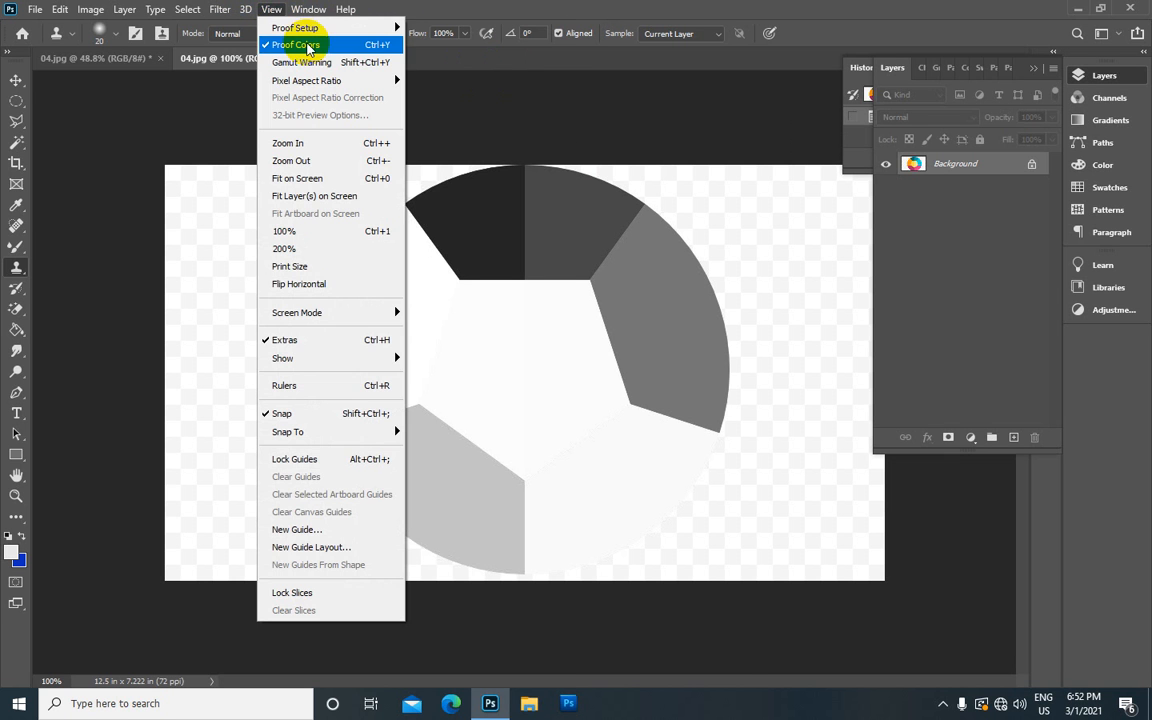
{"action": "mouse_move", "coordinate": [370, 33]}
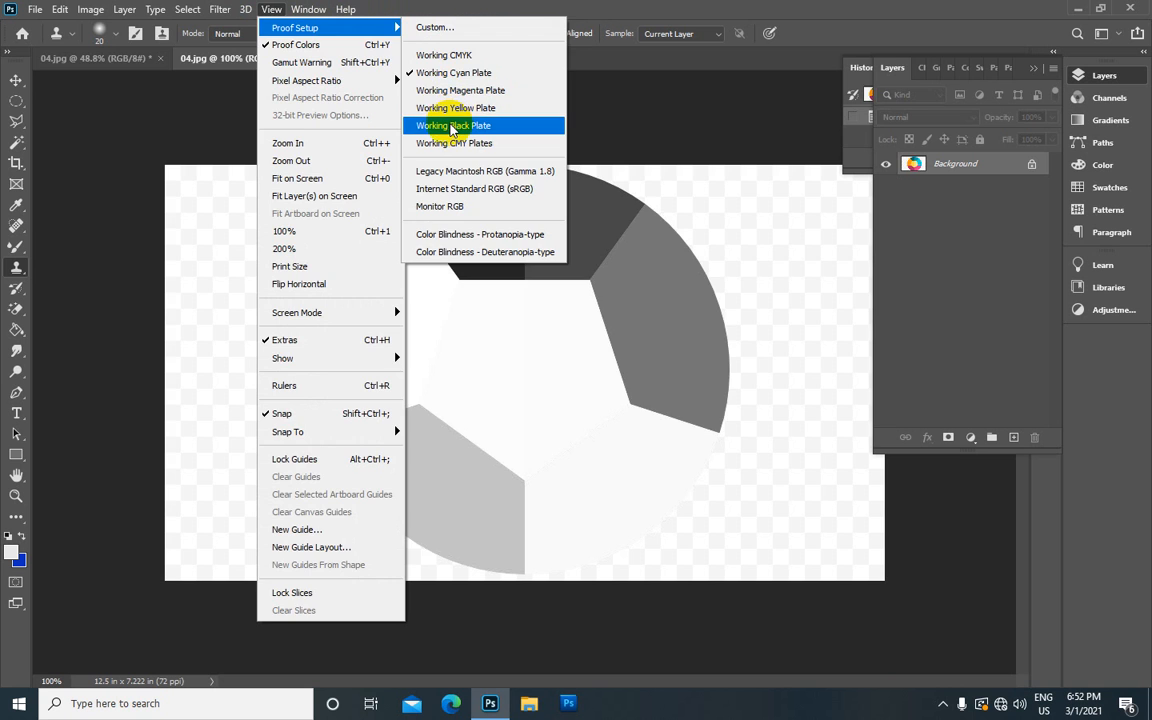
{"action": "left_click", "coordinate": [446, 125]}
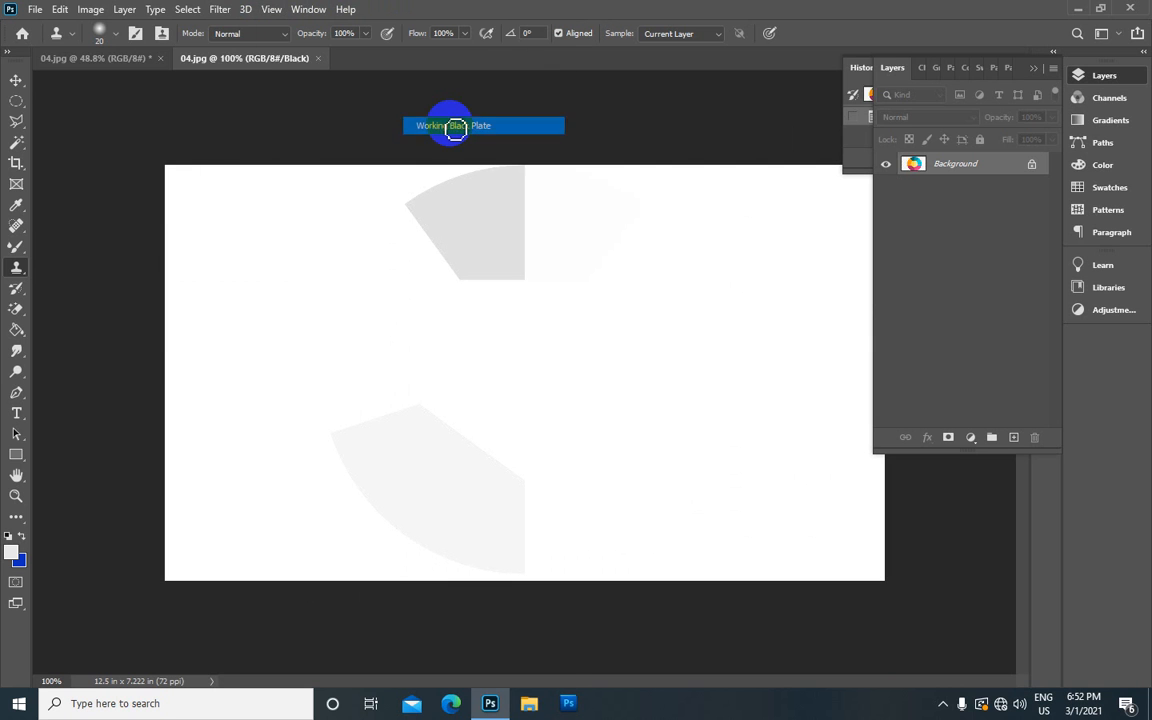
Preview the colour wheel image as the Working Cyan Plate again and turn Proof Colors off
{"action": "left_click", "coordinate": [271, 9]}
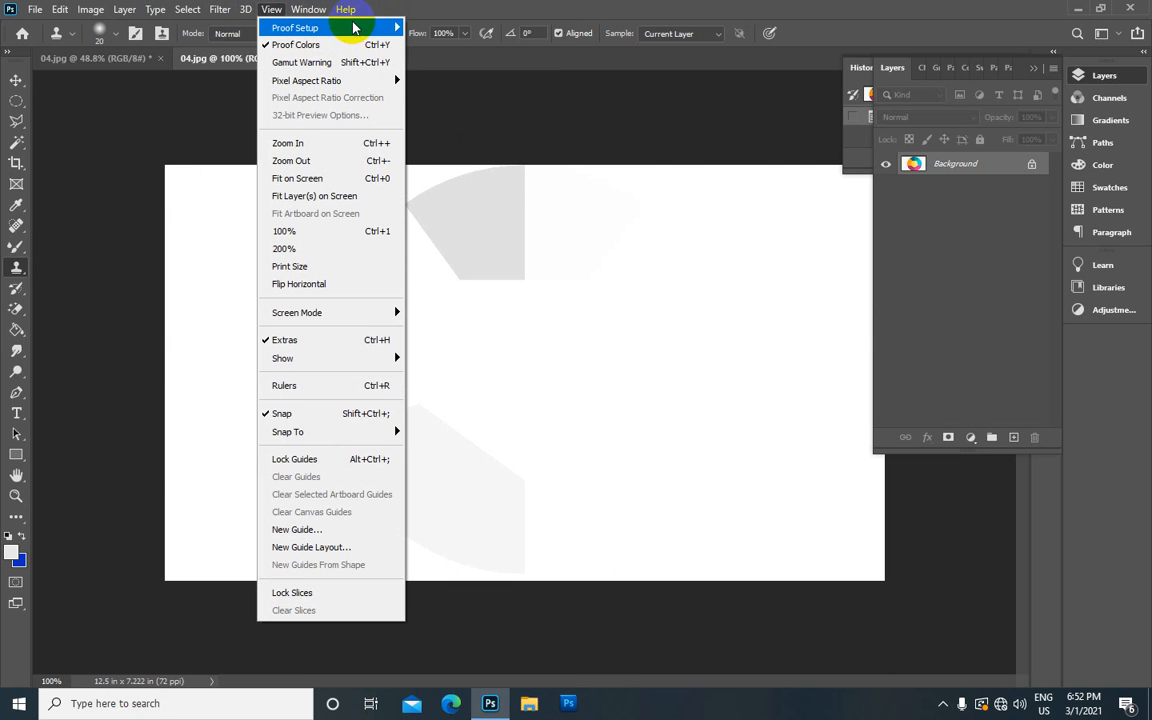
{"action": "mouse_move", "coordinate": [398, 27]}
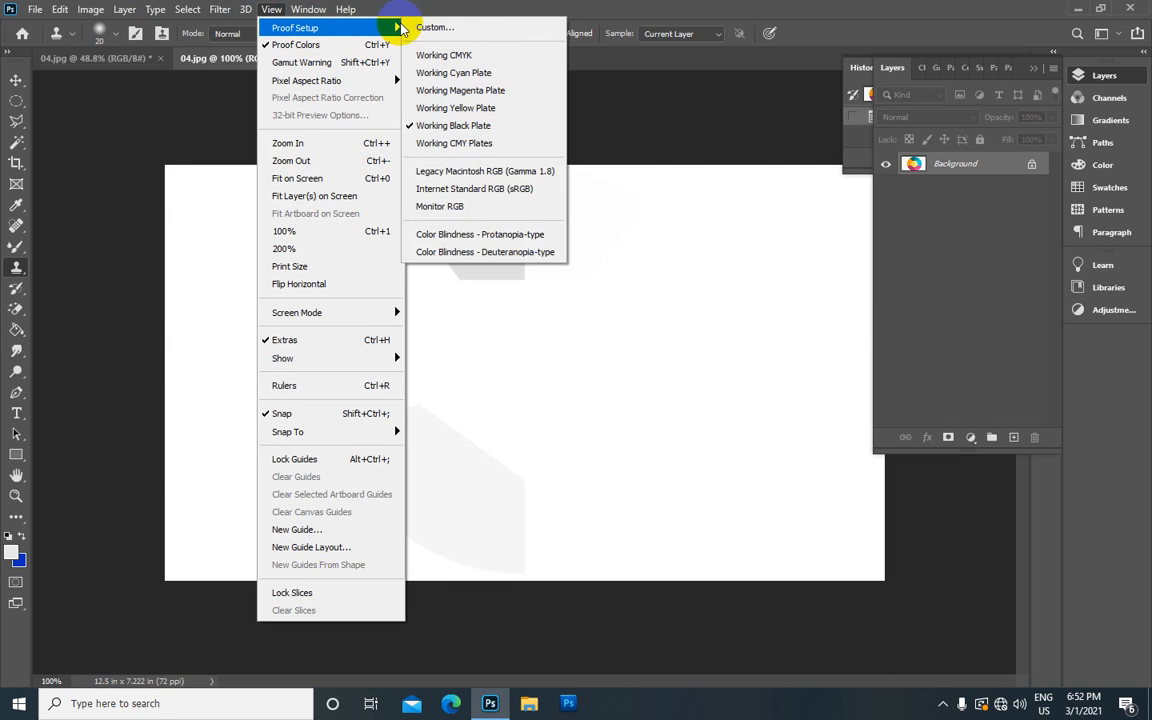
{"action": "left_click", "coordinate": [447, 78]}
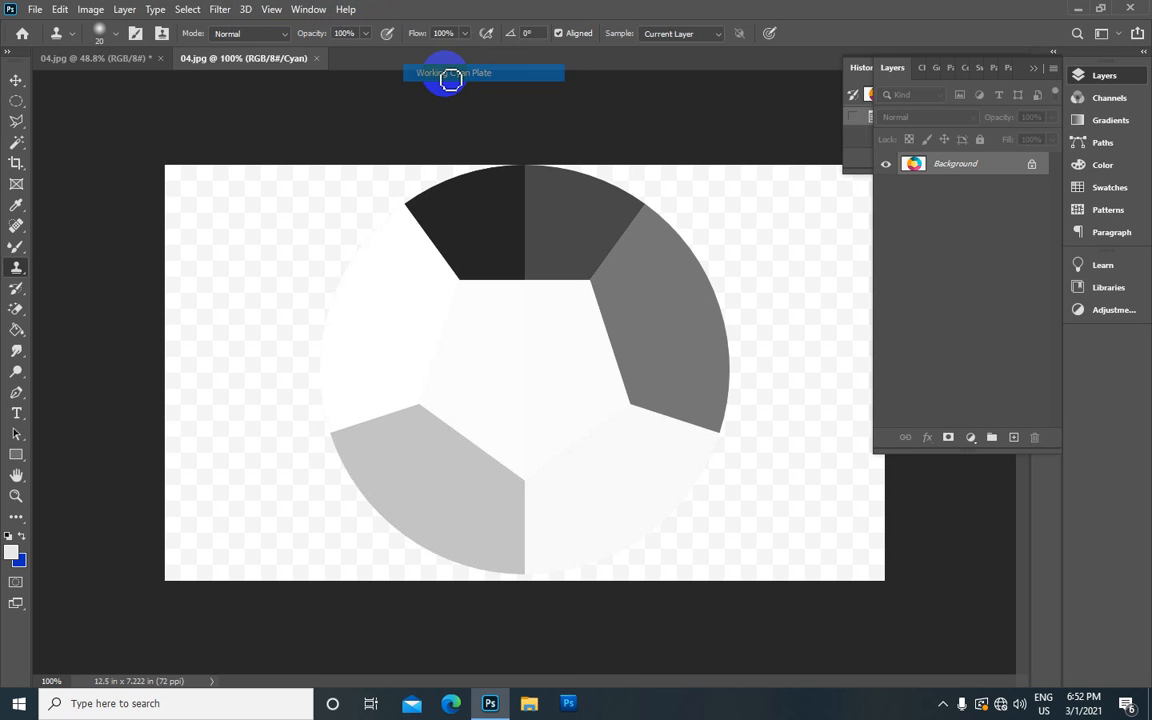
{"action": "left_click", "coordinate": [271, 9]}
{"action": "mouse_move", "coordinate": [310, 29]}
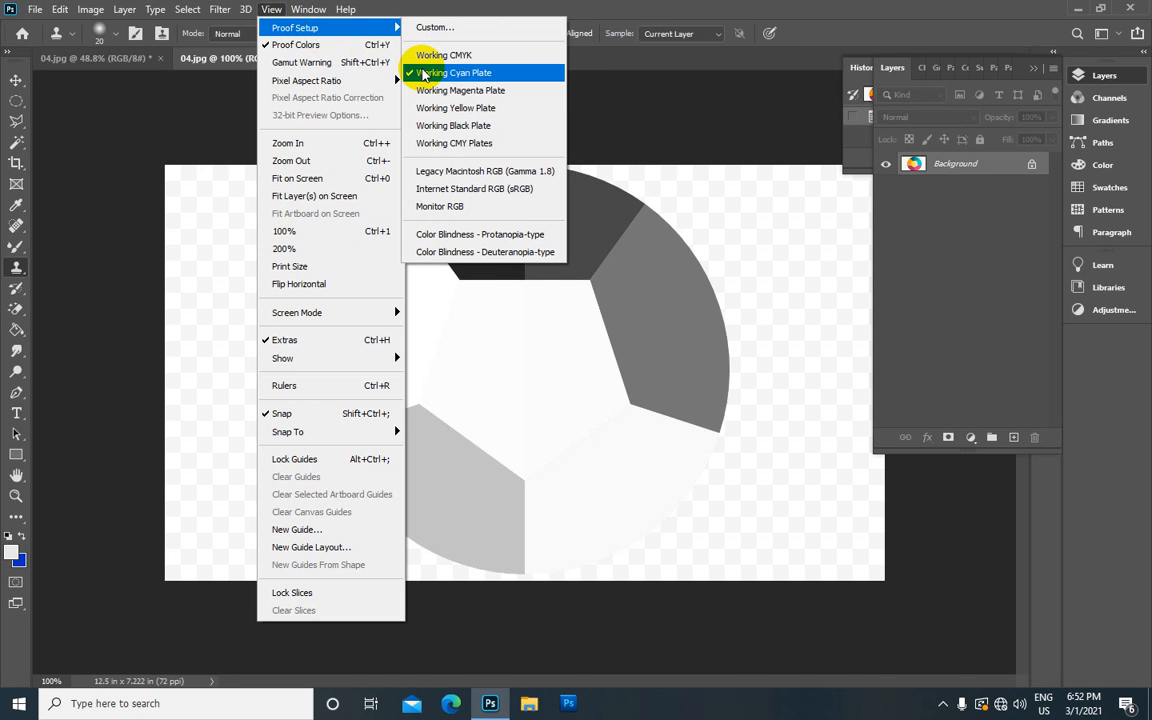
{"action": "left_click", "coordinate": [421, 73]}
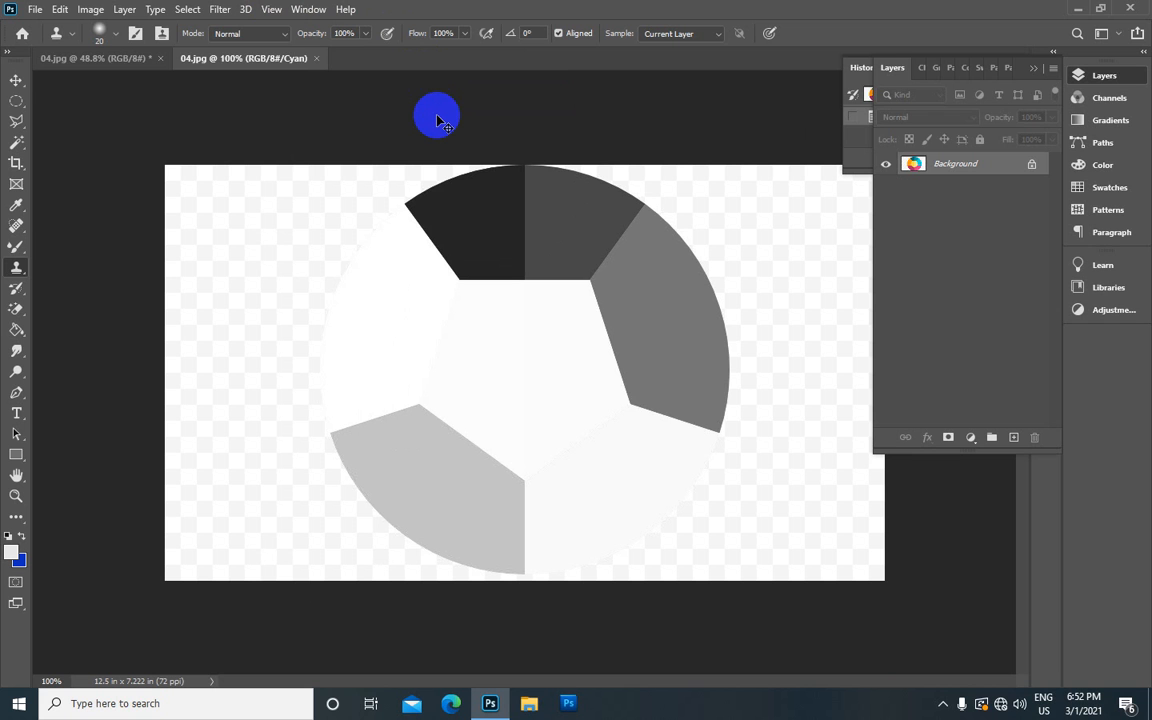
{"action": "key", "text": "ctrl+y"}
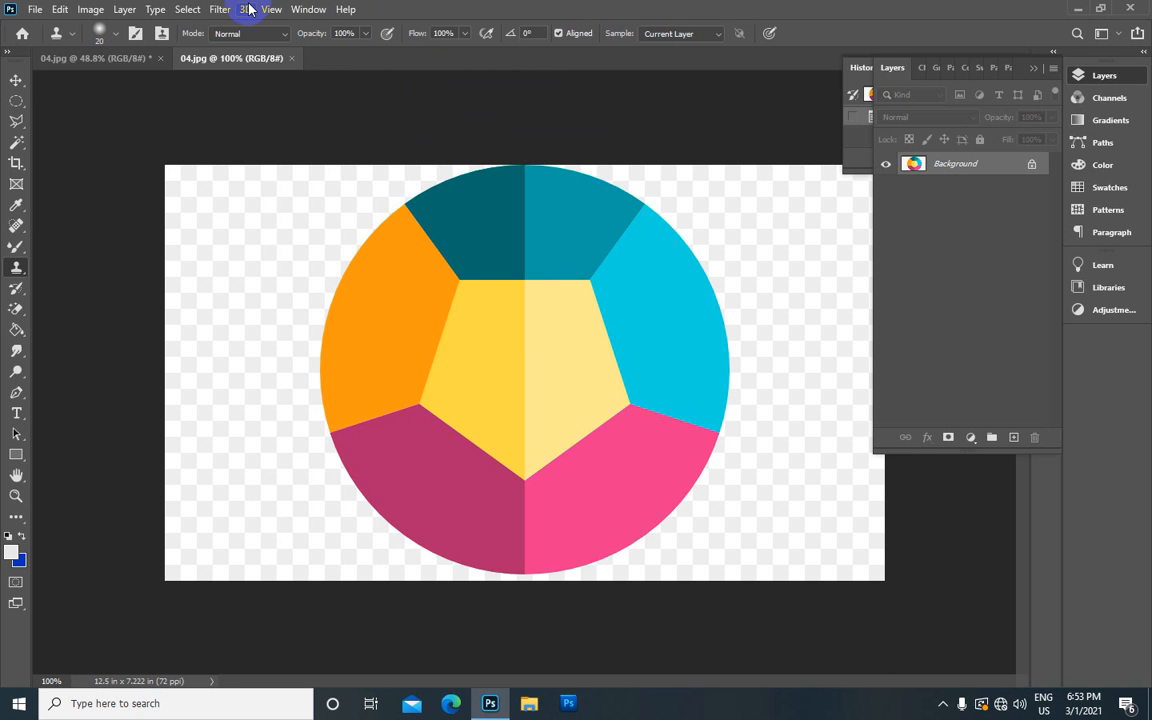
Zoom in on the colour wheel image to about 182%
{"action": "left_click", "coordinate": [262, 9]}
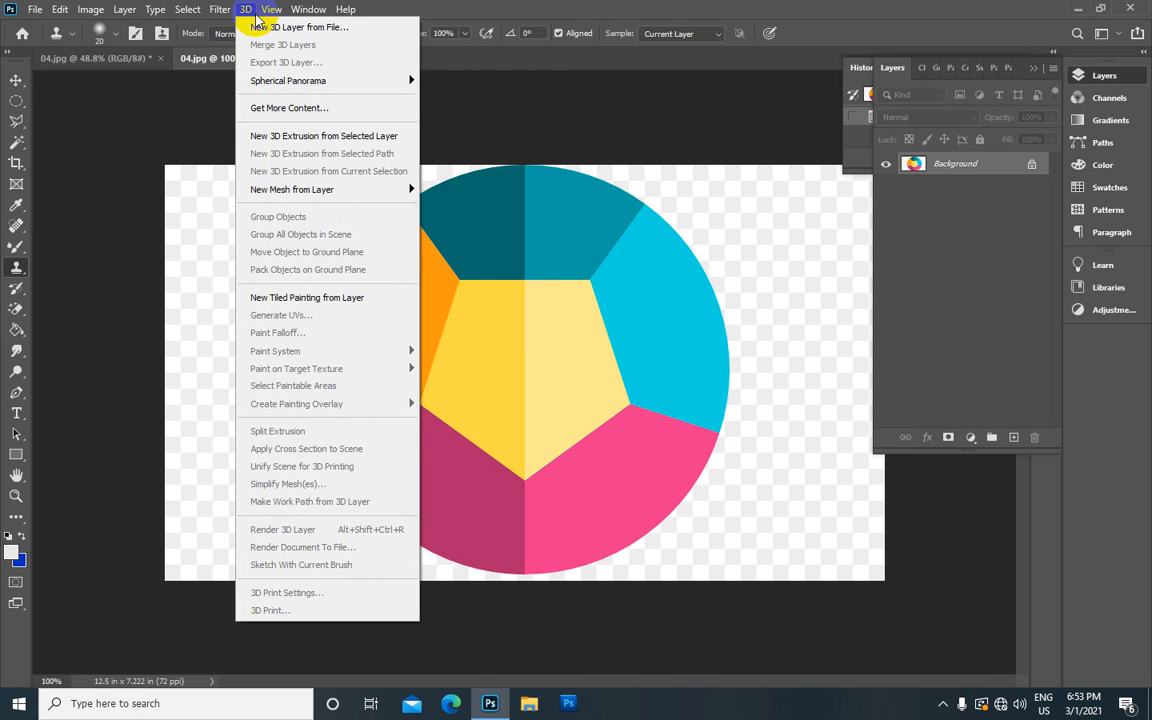
{"action": "left_click", "coordinate": [271, 9]}
{"action": "left_click", "coordinate": [271, 9]}
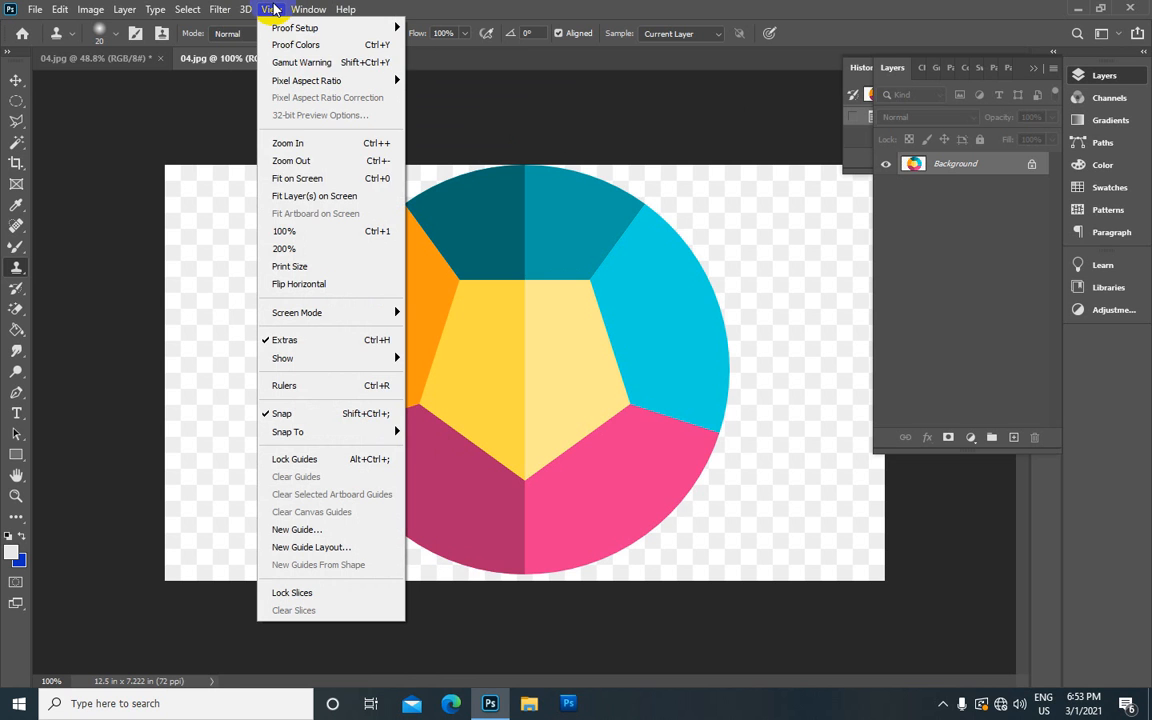
{"action": "left_click", "coordinate": [309, 145]}
{"action": "scroll", "coordinate": [535, 206], "scroll_direction": "down", "scroll_amount": 2}
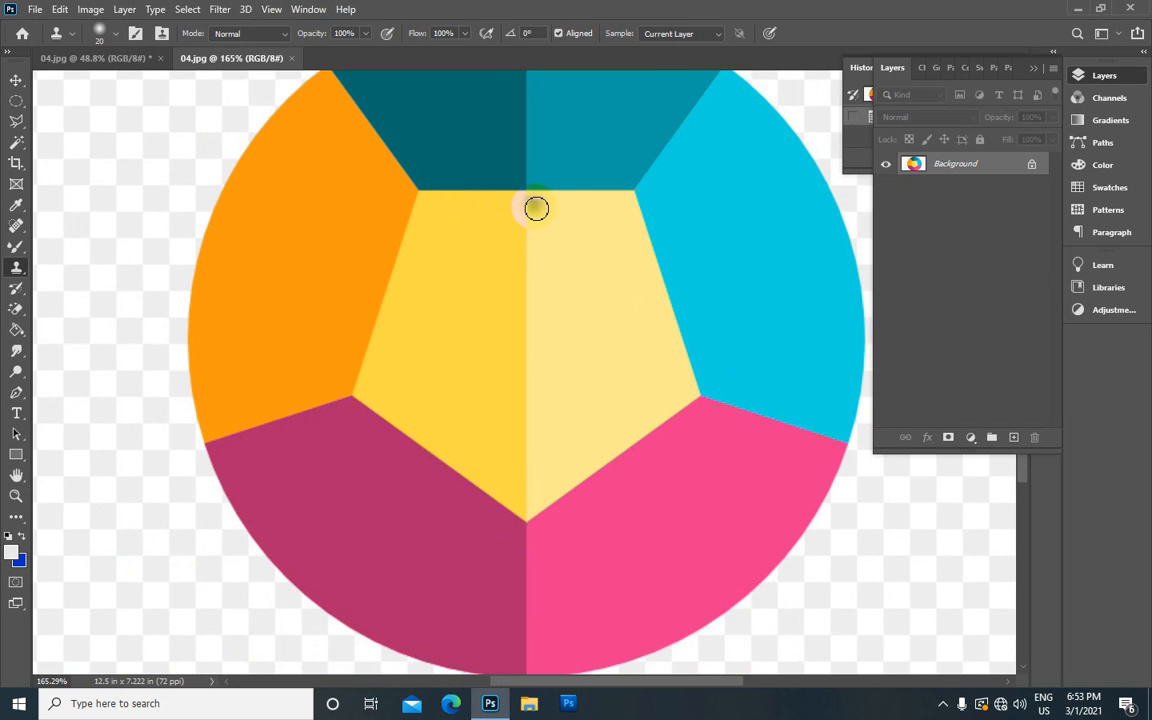
{"action": "scroll", "coordinate": [536, 208], "scroll_direction": "up", "scroll_amount": 1}
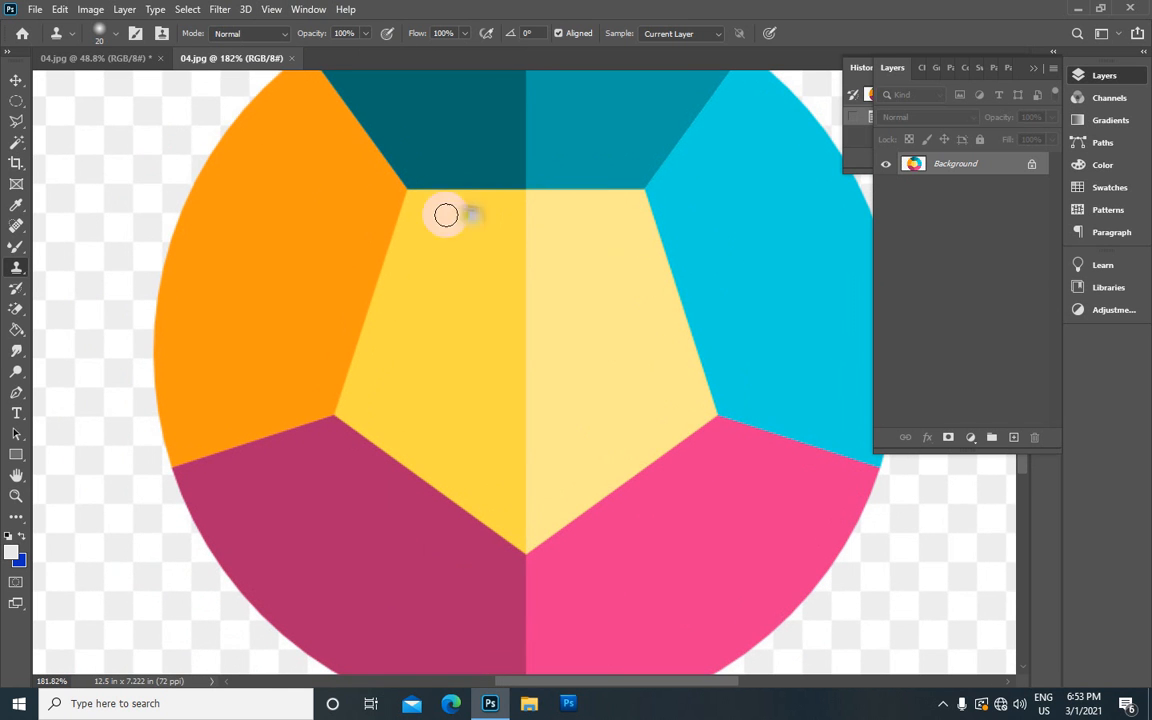
Zoom out on the colour wheel image to 16.7% with the Zoom tool in zoom-out mode
{"action": "left_click", "coordinate": [16, 495]}
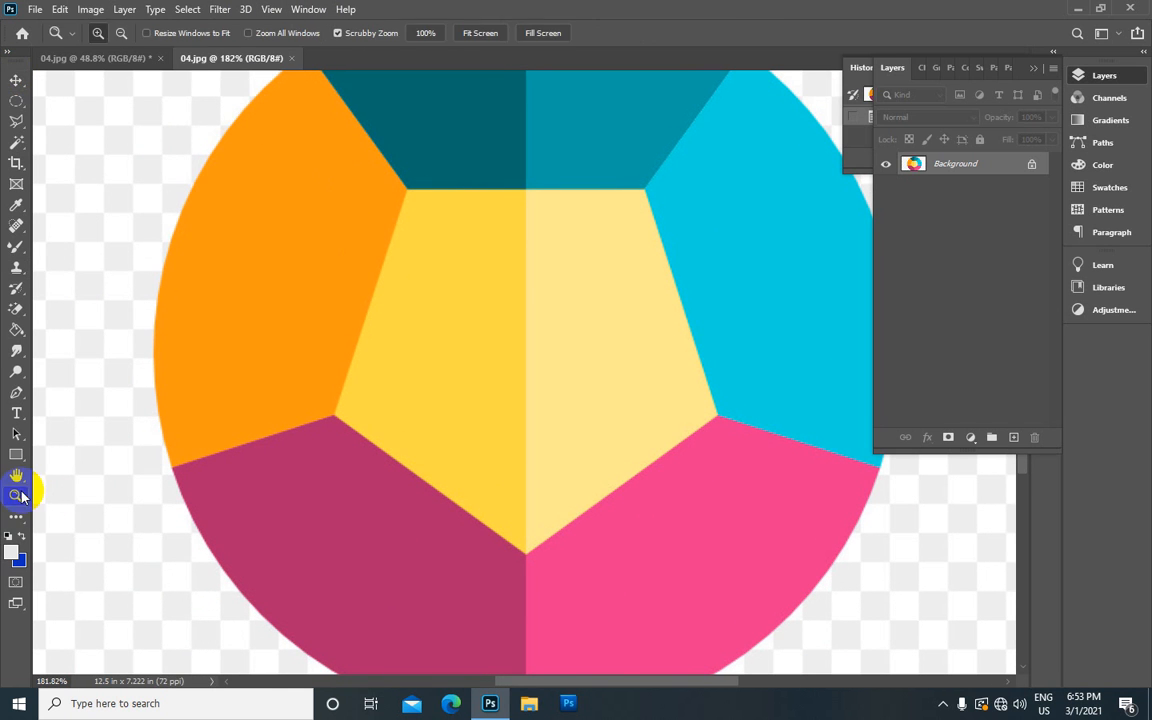
{"action": "left_click", "coordinate": [271, 9]}
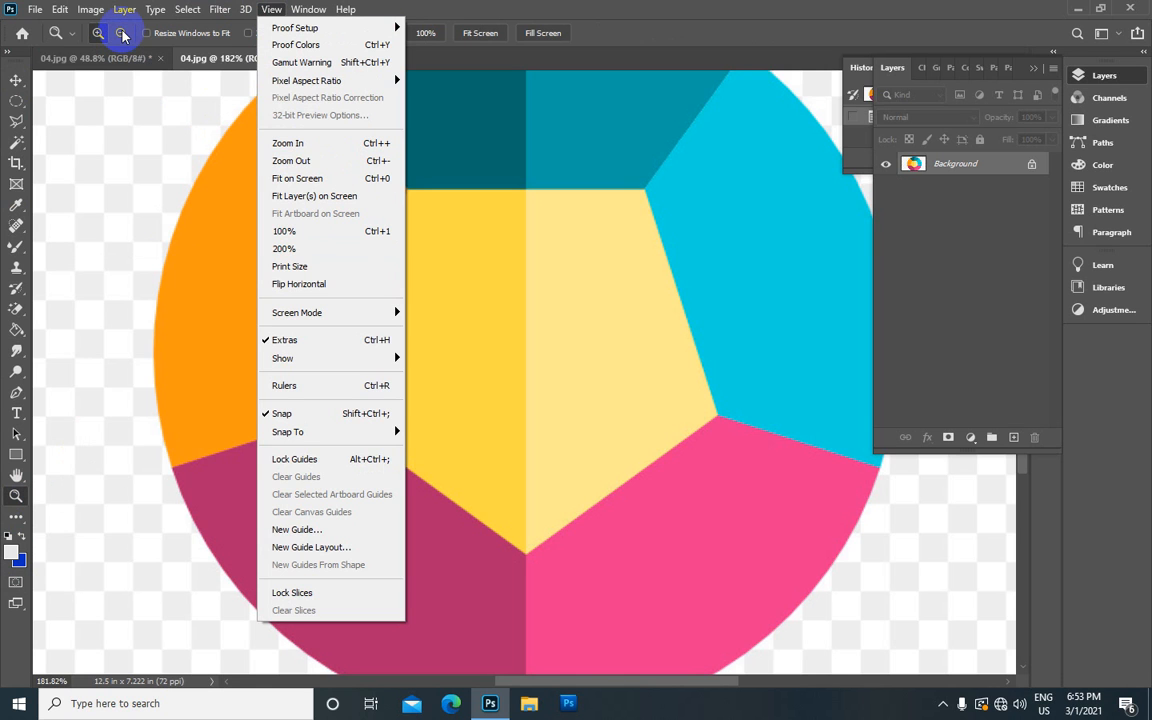
{"action": "left_click", "coordinate": [120, 121]}
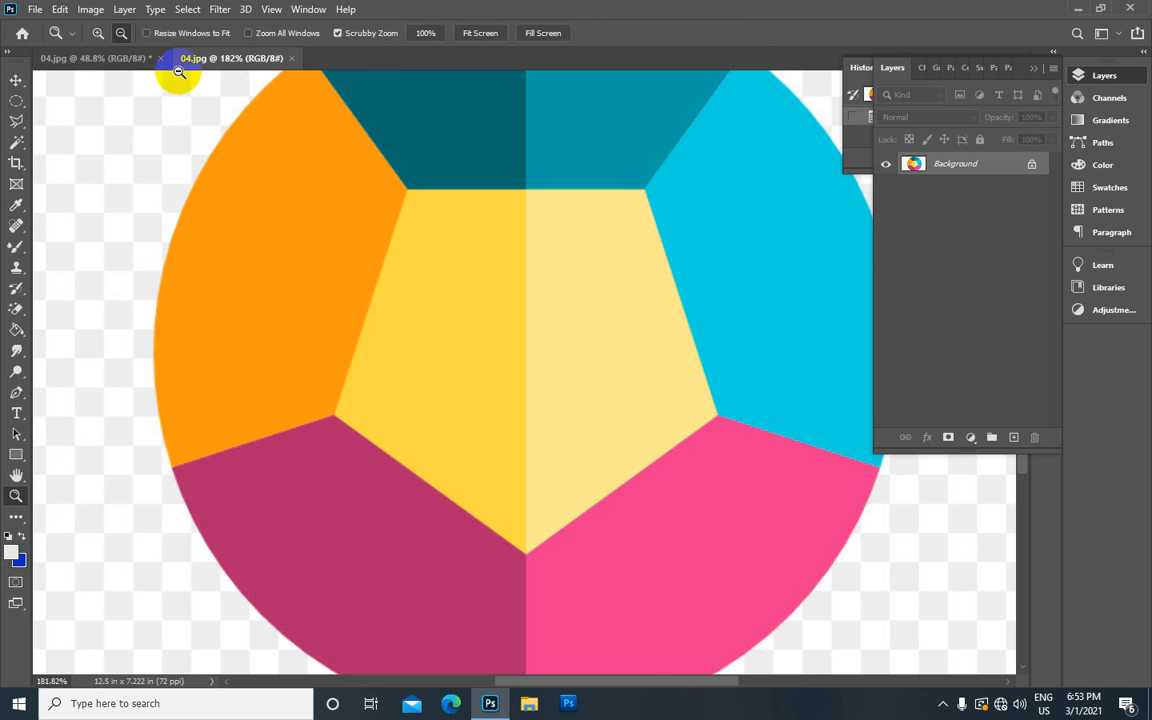
{"action": "left_click", "coordinate": [553, 301]}
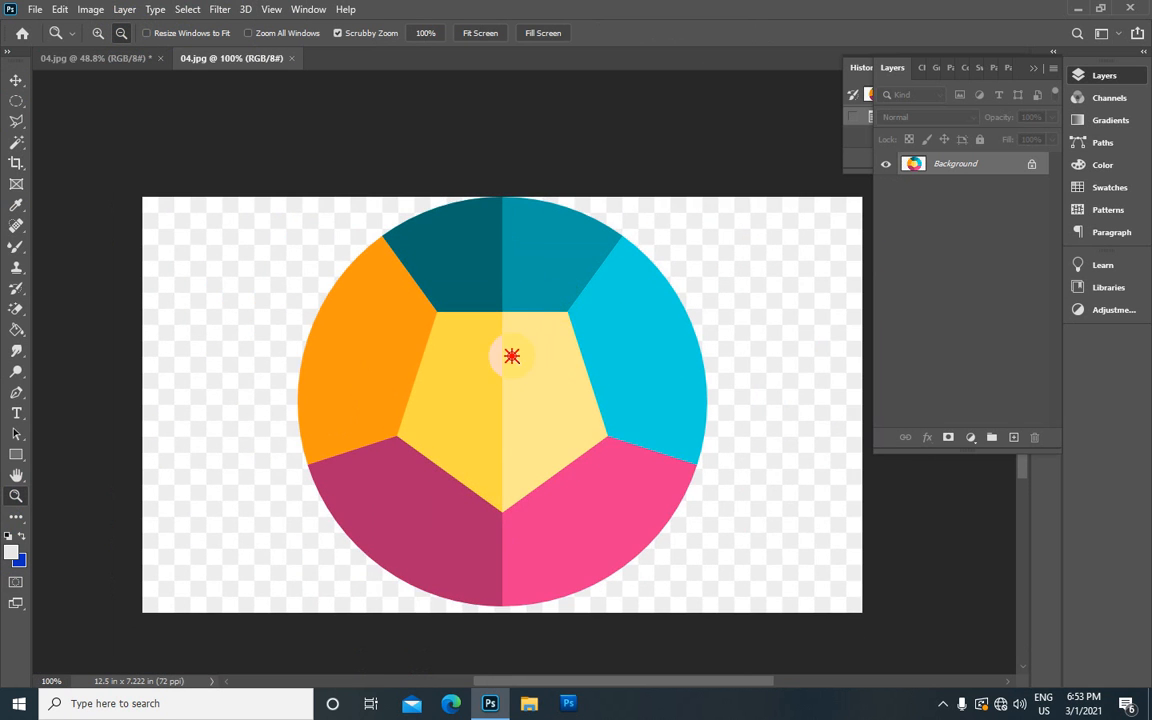
{"action": "left_click", "coordinate": [513, 357]}
{"action": "left_click", "coordinate": [514, 358]}
{"action": "left_click", "coordinate": [514, 356]}
{"action": "left_click", "coordinate": [527, 390]}
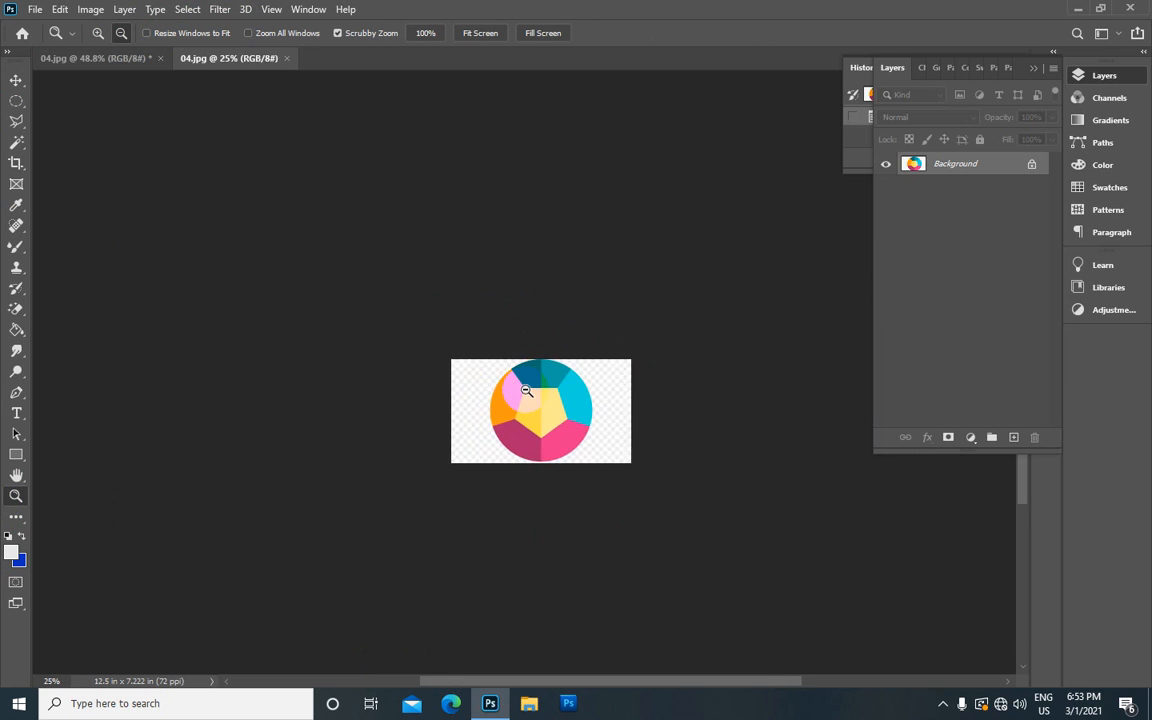
{"action": "left_click", "coordinate": [527, 390]}
Zoom in on the wheel's centre to 400% with the Zoom tool and fit the whole image on screen
{"action": "left_click", "coordinate": [99, 33]}
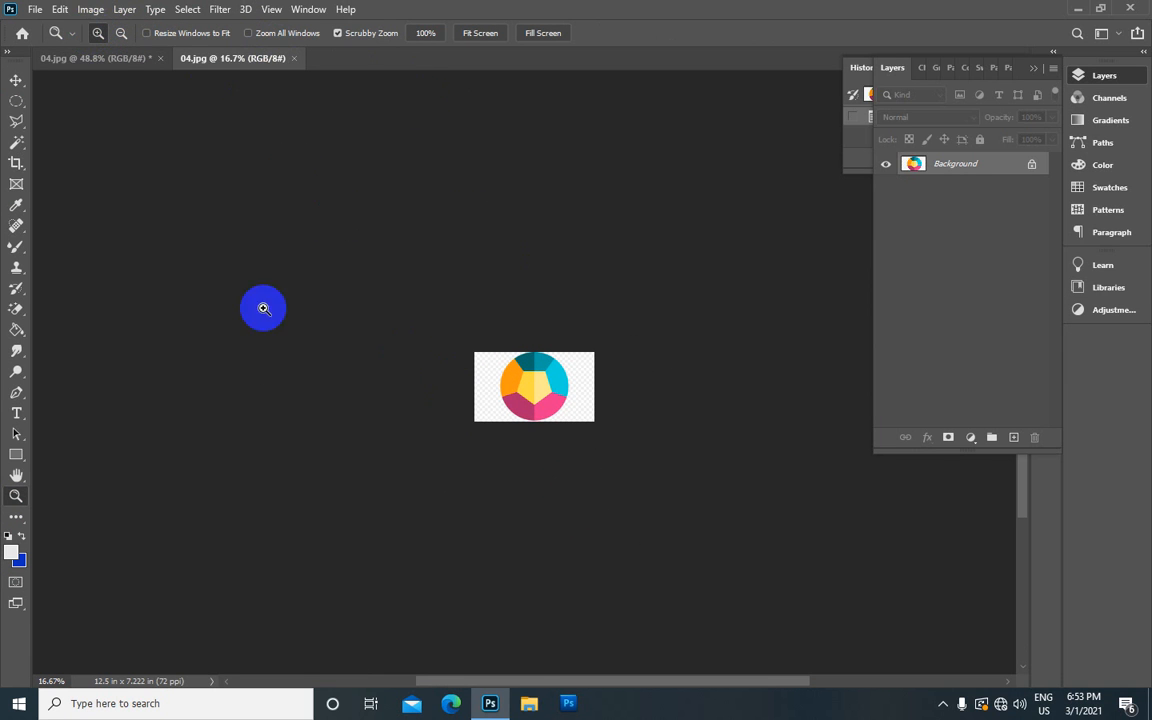
{"action": "left_click", "coordinate": [531, 403]}
{"action": "left_click_drag", "start_coordinate": [531, 403], "coordinate": [532, 373]}
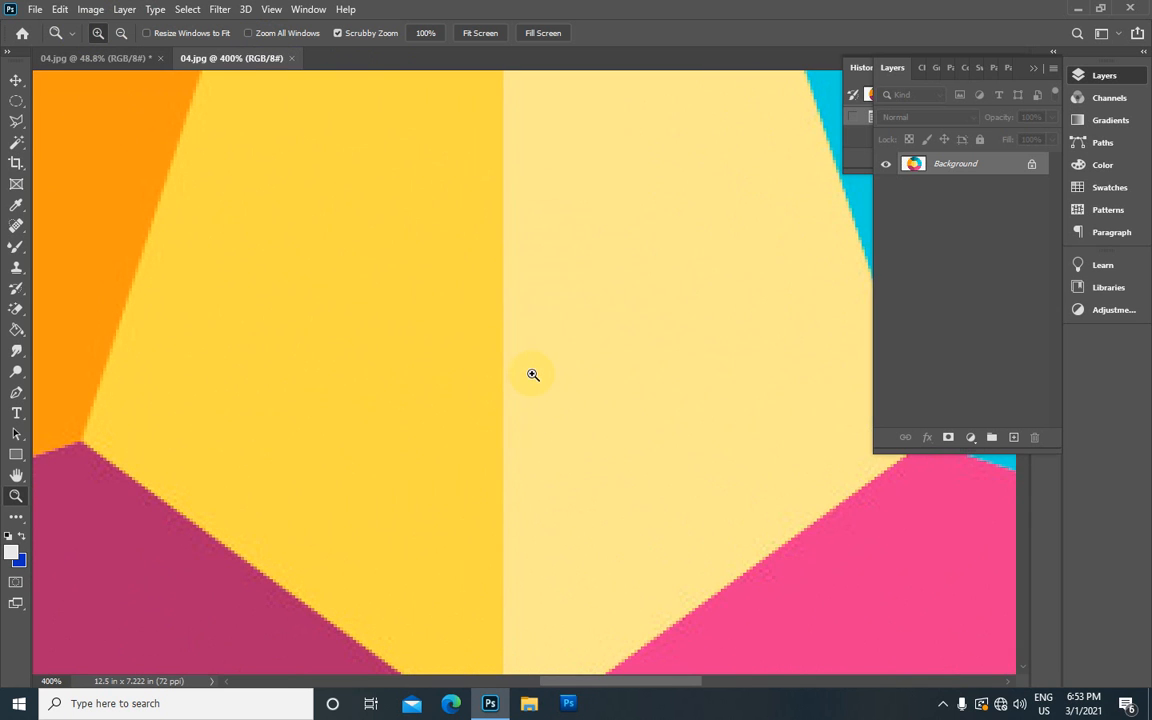
{"action": "left_click", "coordinate": [269, 10]}
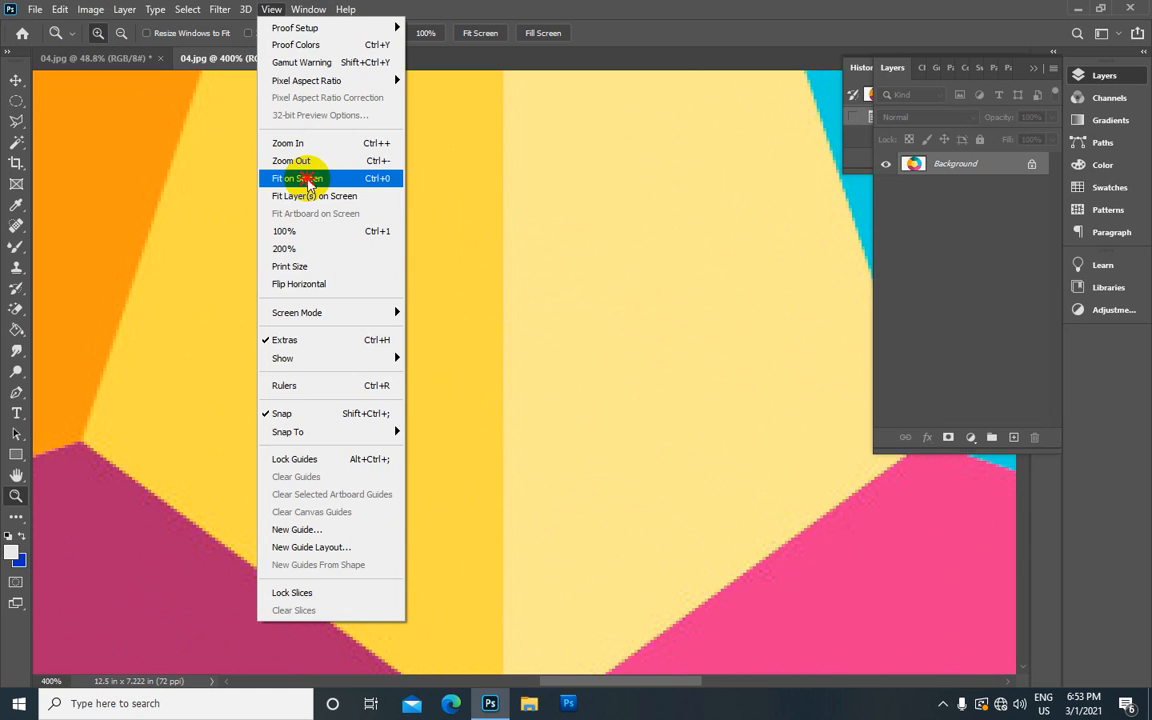
{"action": "left_click", "coordinate": [305, 180]}
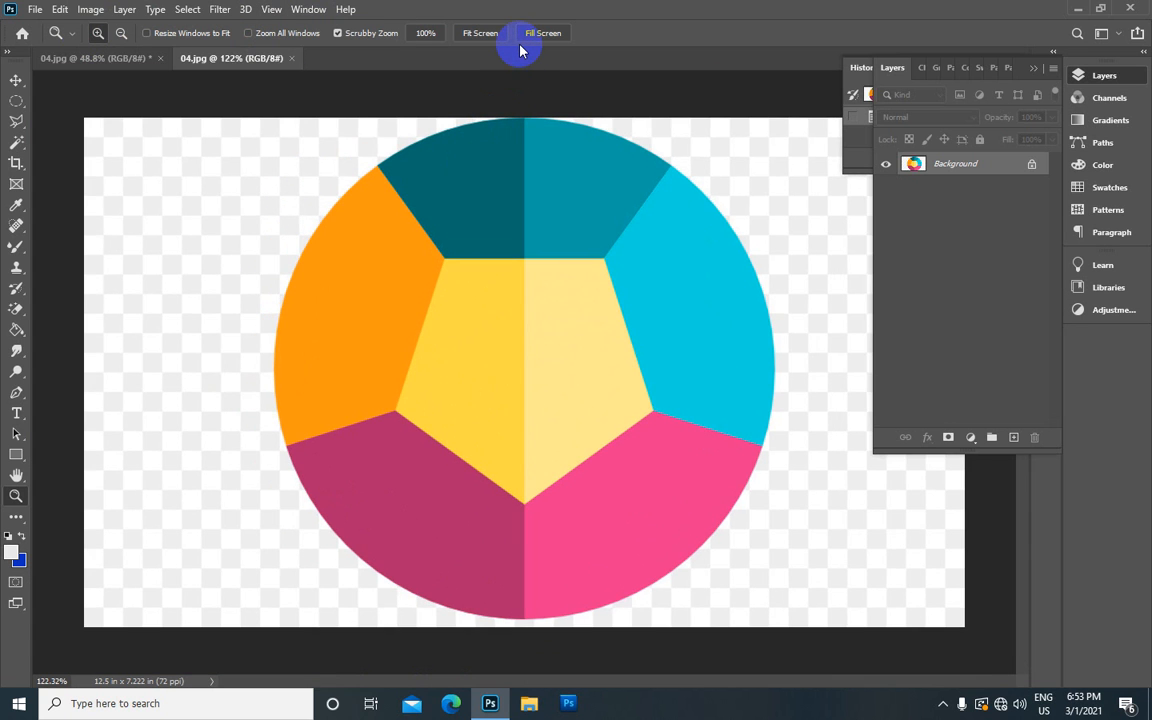
Zoom in to 500% on the upper edge of the wheel's yellow pentagon
{"action": "left_click", "coordinate": [507, 274]}
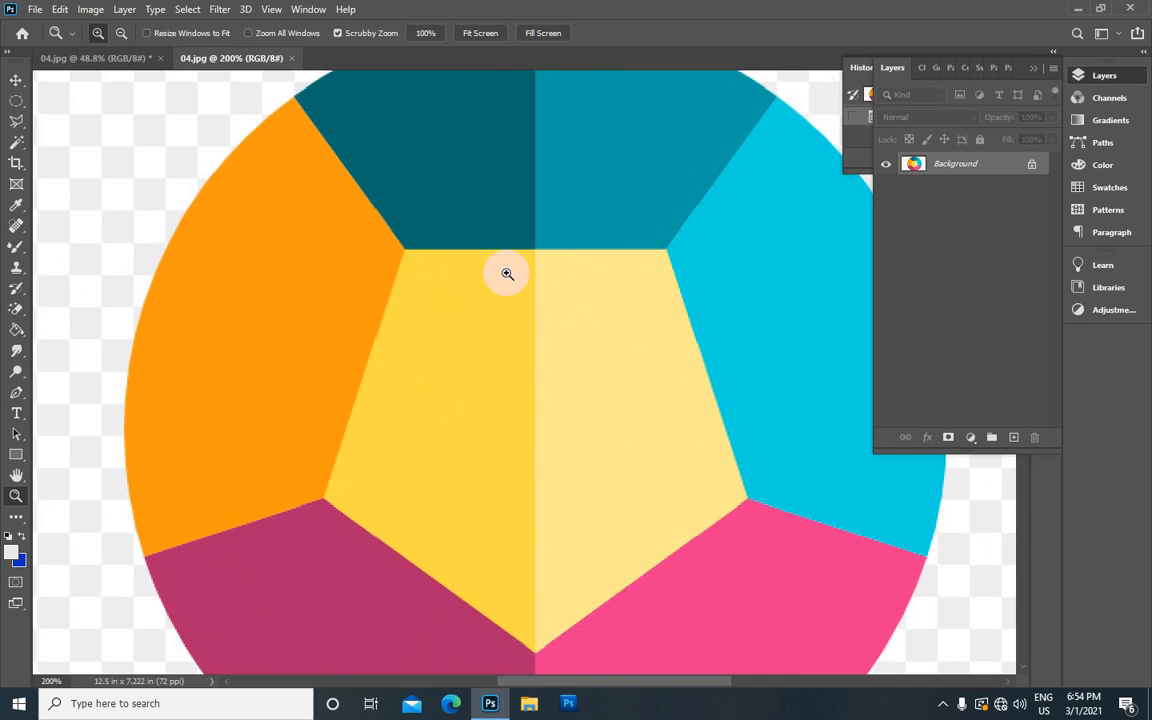
{"action": "left_click", "coordinate": [506, 273]}
{"action": "left_click", "coordinate": [525, 263]}
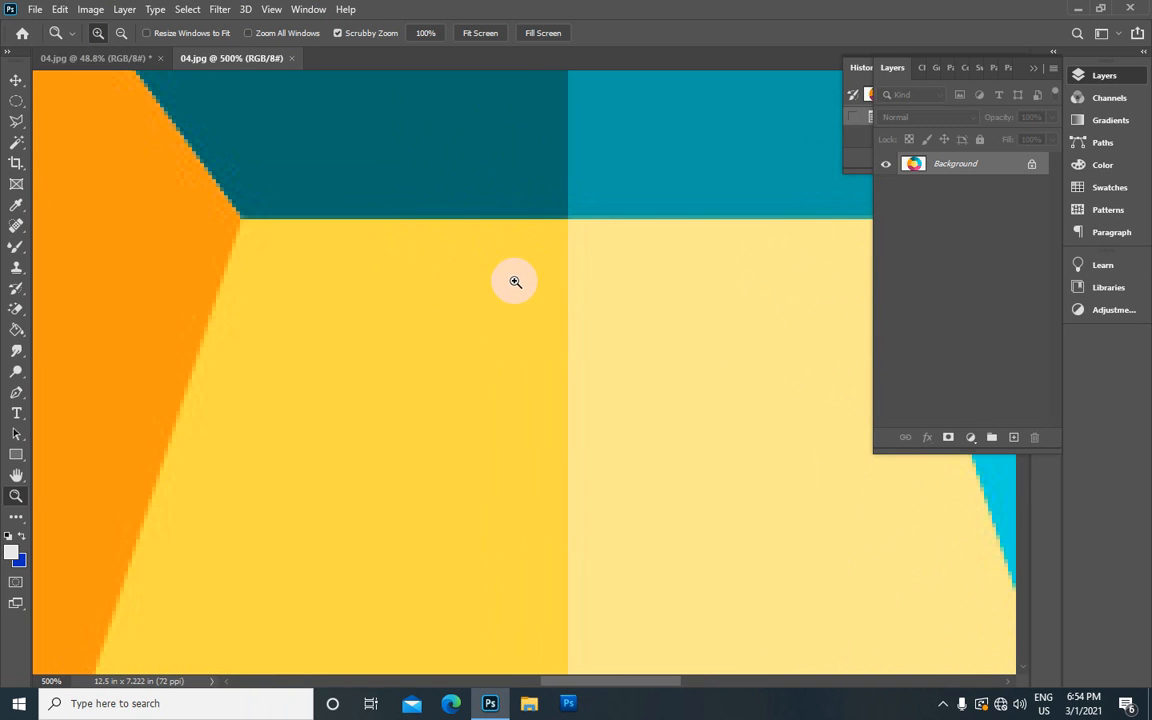
Switch the Zoom tool to zoom-out mode and shrink the wheel view from the pentagon close-up to 16.7%
{"action": "left_click", "coordinate": [118, 33]}
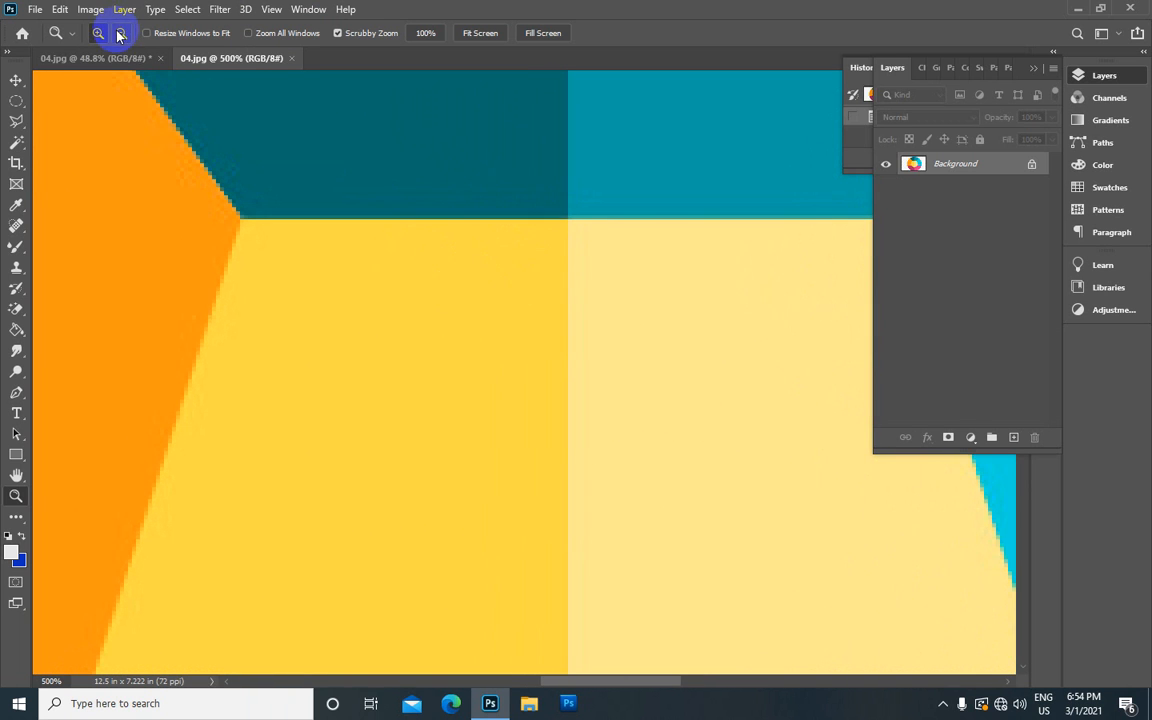
{"action": "left_click", "coordinate": [497, 327]}
{"action": "left_click", "coordinate": [497, 327]}
{"action": "left_click", "coordinate": [492, 324]}
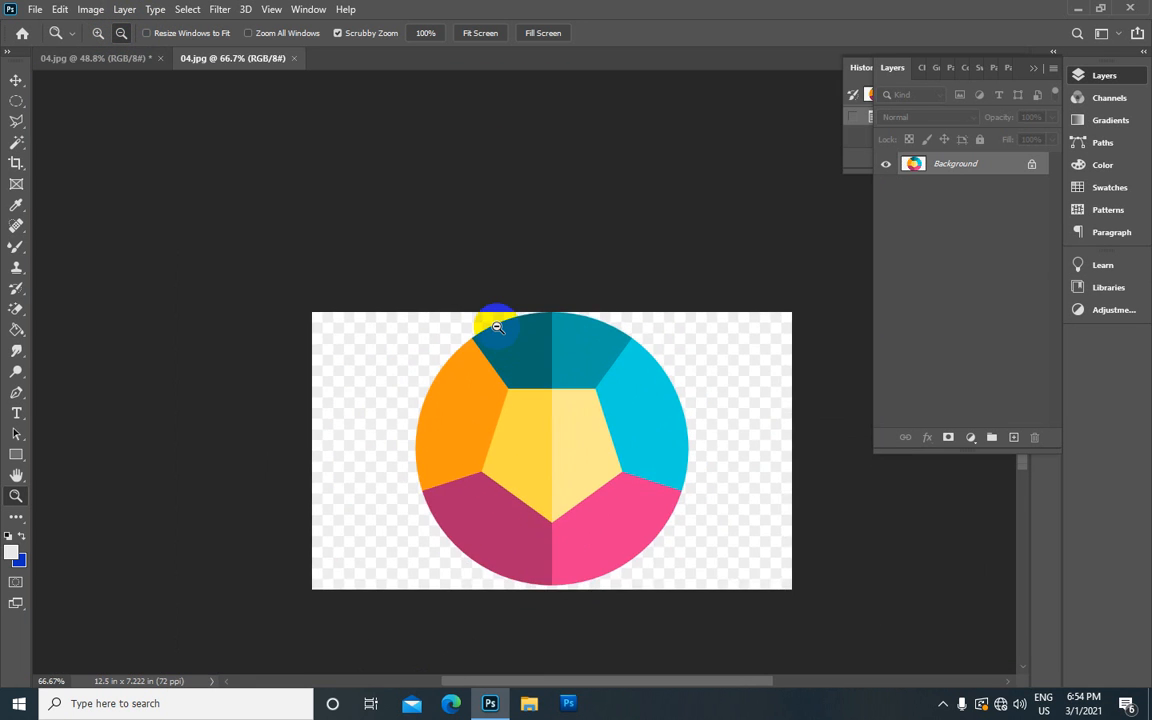
{"action": "left_click", "coordinate": [493, 342]}
{"action": "left_click", "coordinate": [540, 409], "text": "alt"}
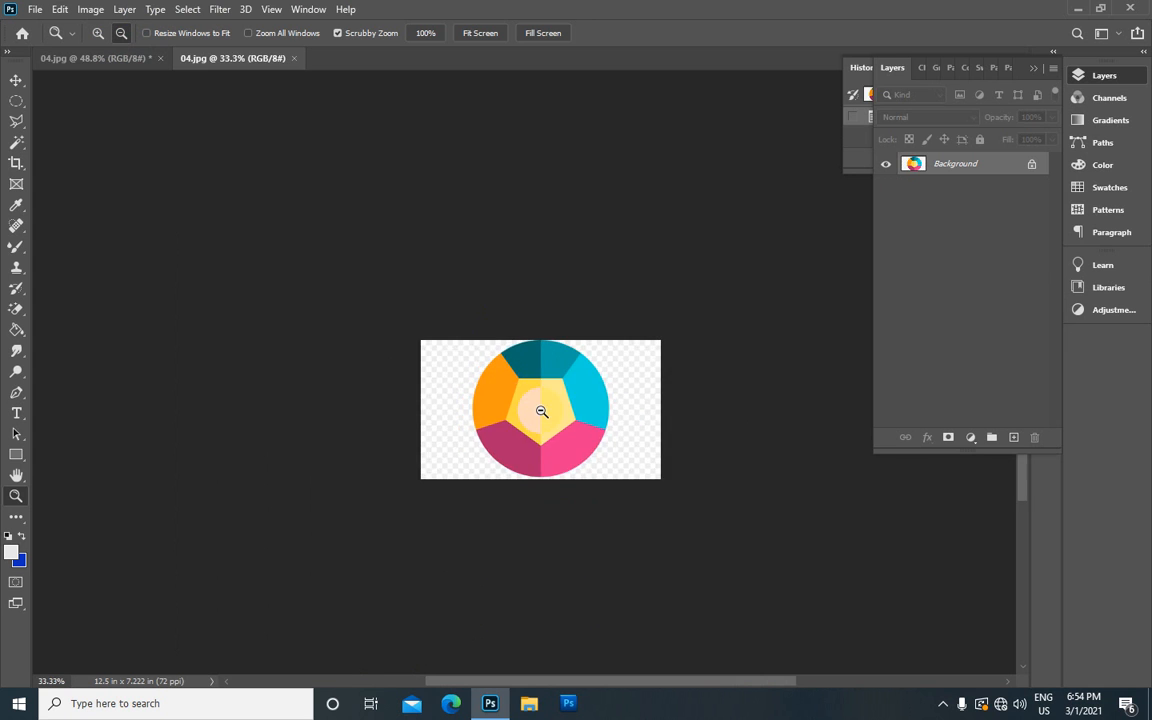
{"action": "left_click", "coordinate": [533, 382], "text": "alt"}
{"action": "left_click", "coordinate": [527, 368], "text": "alt"}
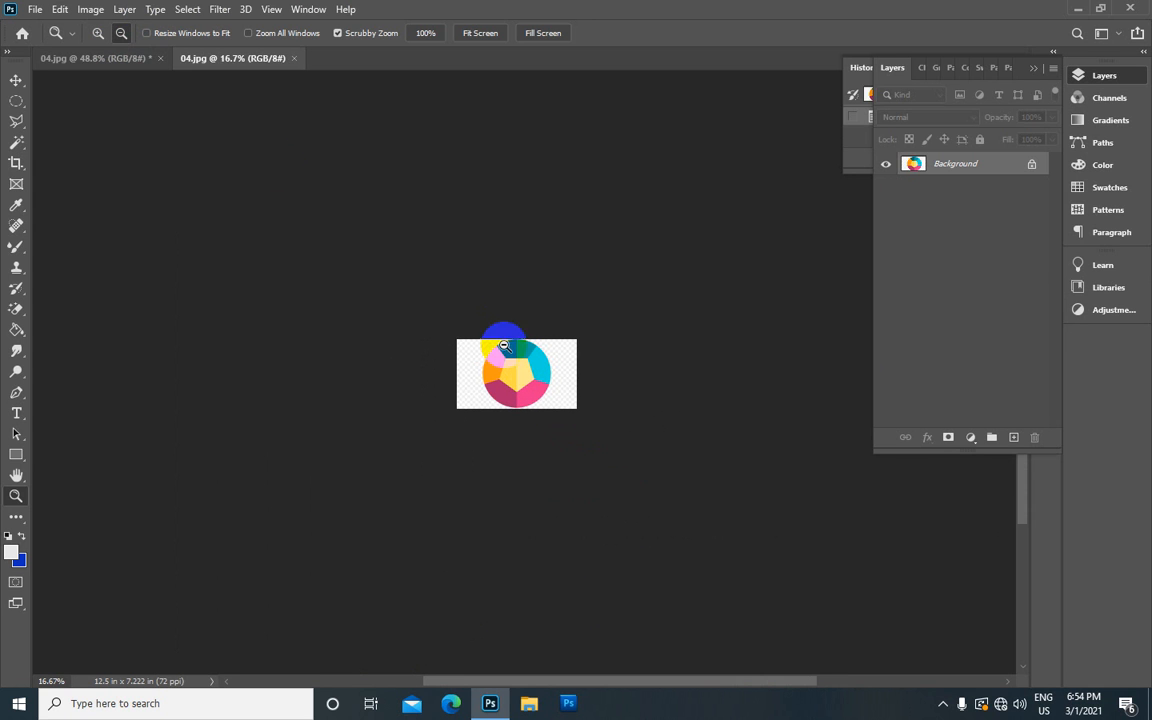
Compare the Fit Screen and Fill Screen views of the colour wheel image, ending on Fill Screen
{"action": "left_click", "coordinate": [496, 36]}
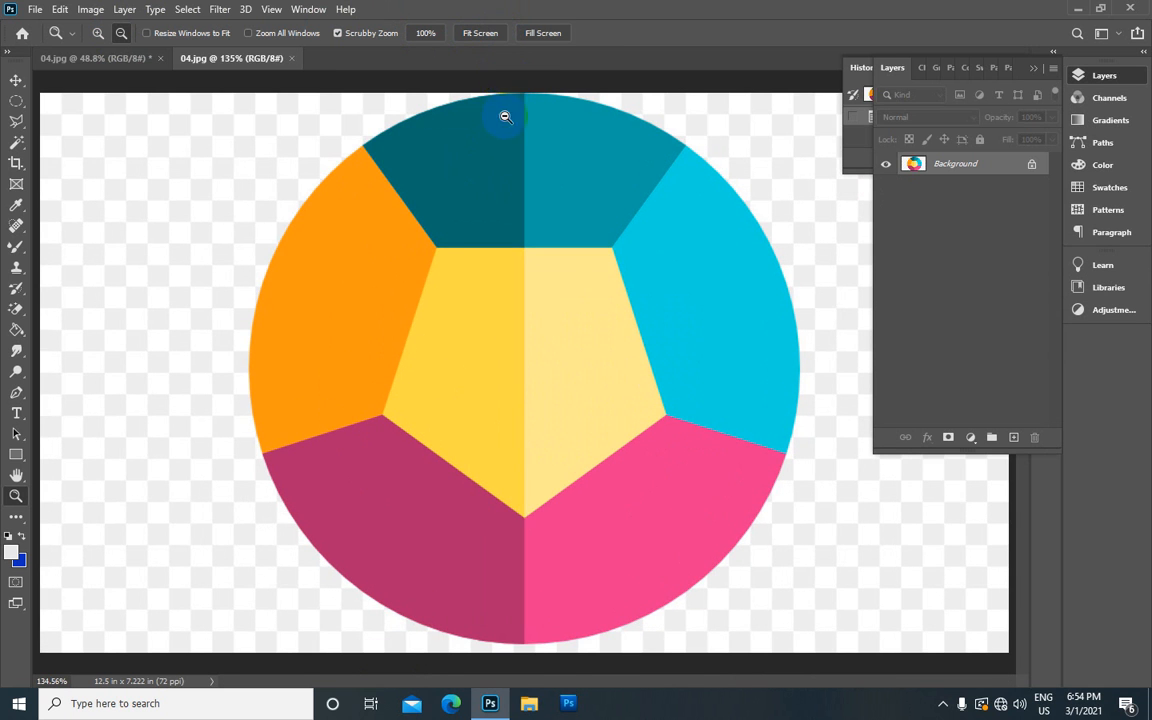
{"action": "left_click", "coordinate": [544, 40]}
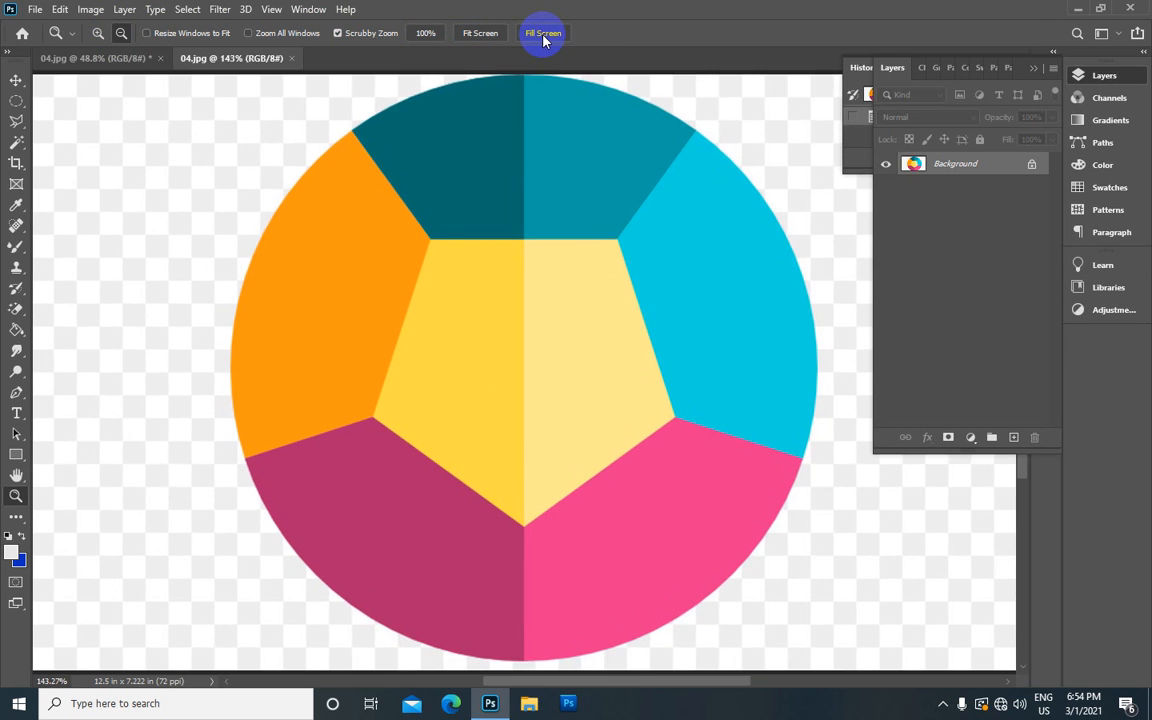
{"action": "left_click", "coordinate": [480, 36]}
{"action": "left_click", "coordinate": [524, 36]}
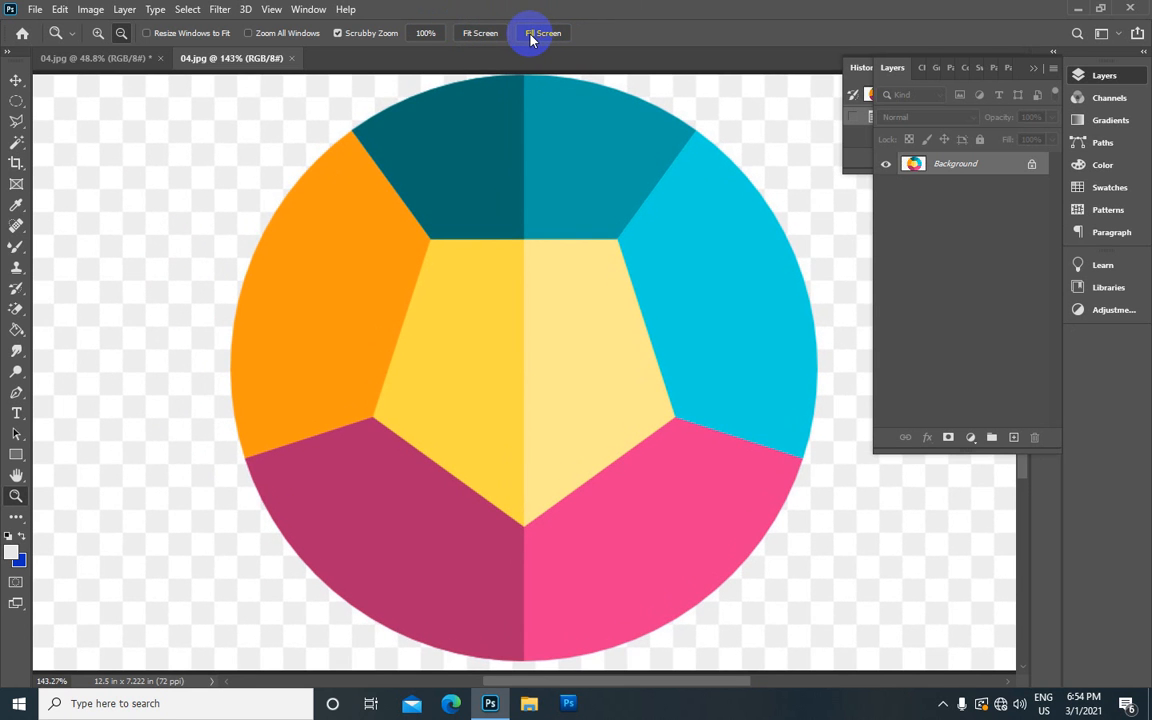
{"action": "left_click", "coordinate": [487, 33]}
{"action": "left_click", "coordinate": [542, 33]}
{"action": "left_click", "coordinate": [490, 34]}
{"action": "left_click", "coordinate": [538, 33]}
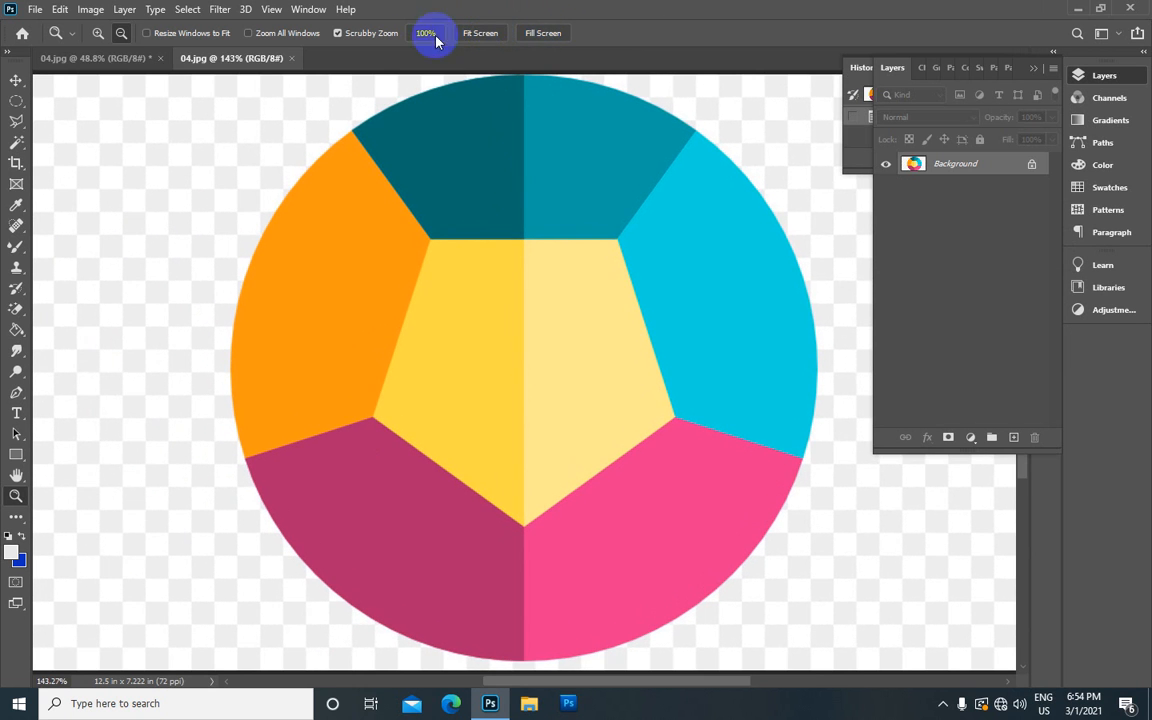
Open 01.jpg from the 057-Select folder and zoom the gift-box image out to 90.9%
{"action": "left_click", "coordinate": [34, 10]}
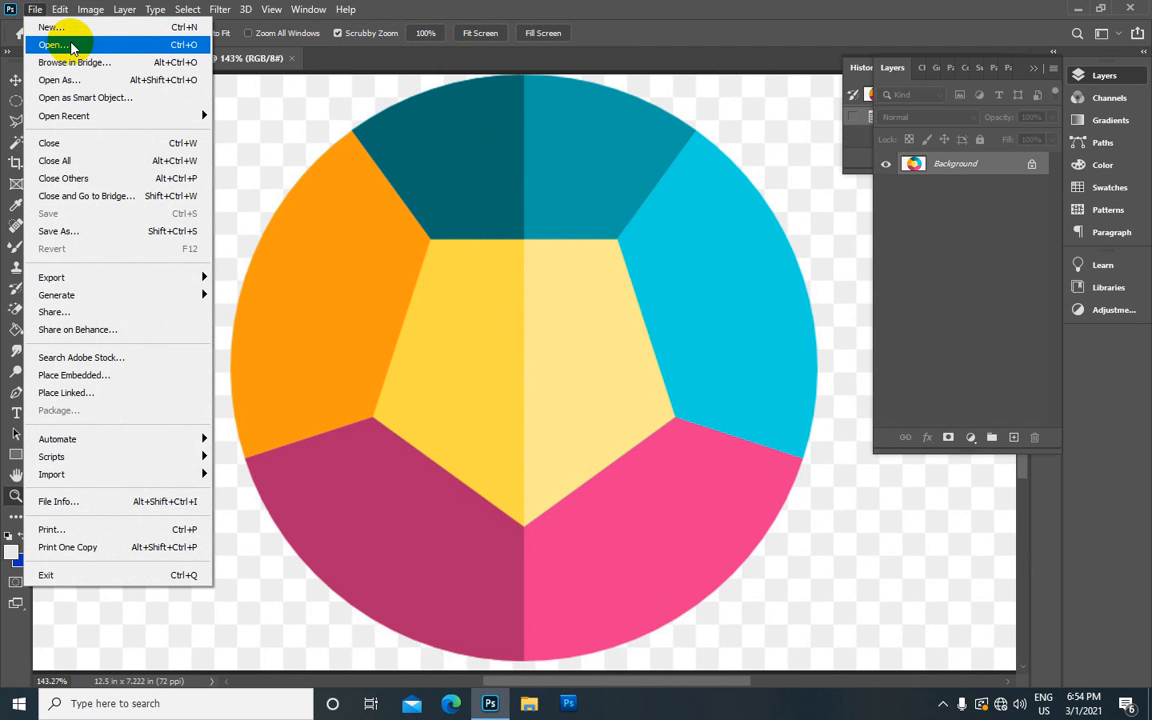
{"action": "left_click", "coordinate": [71, 46]}
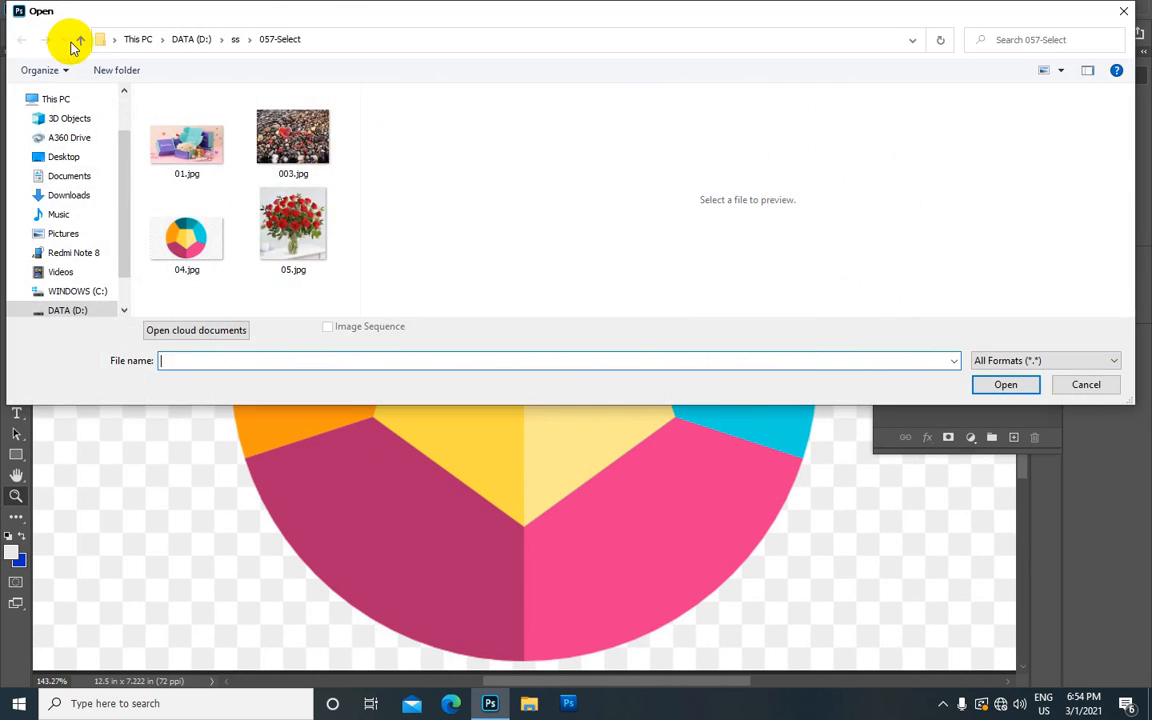
{"action": "left_click", "coordinate": [176, 155]}
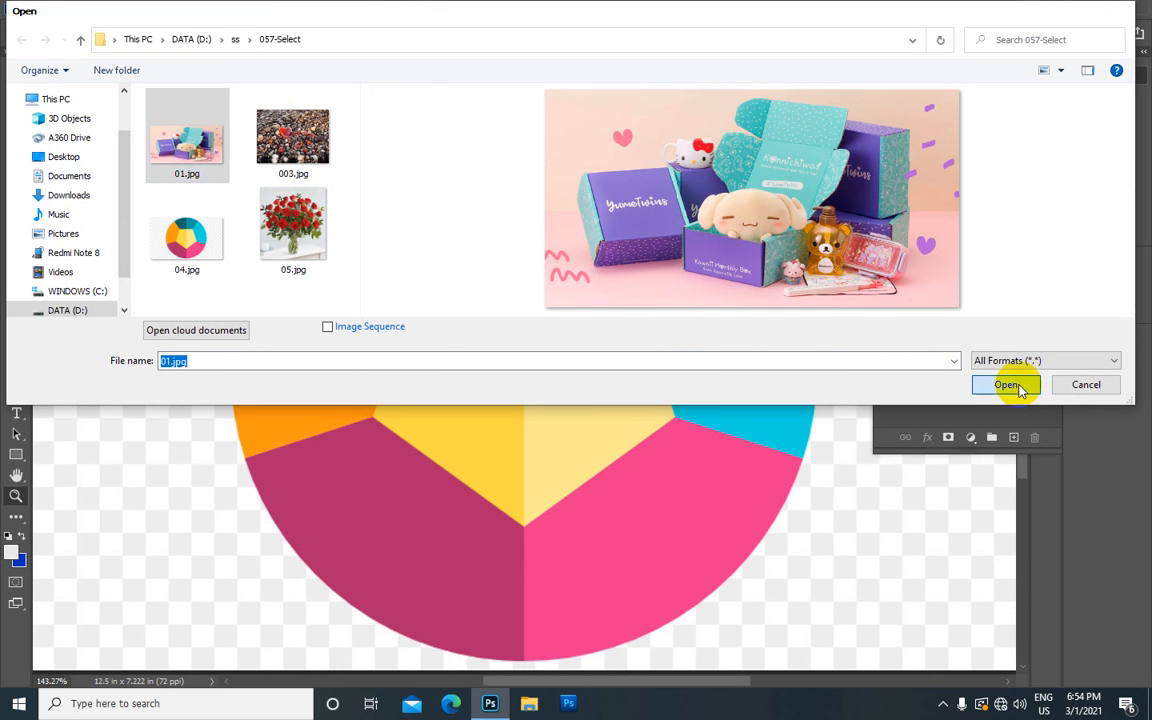
{"action": "left_click", "coordinate": [1007, 385]}
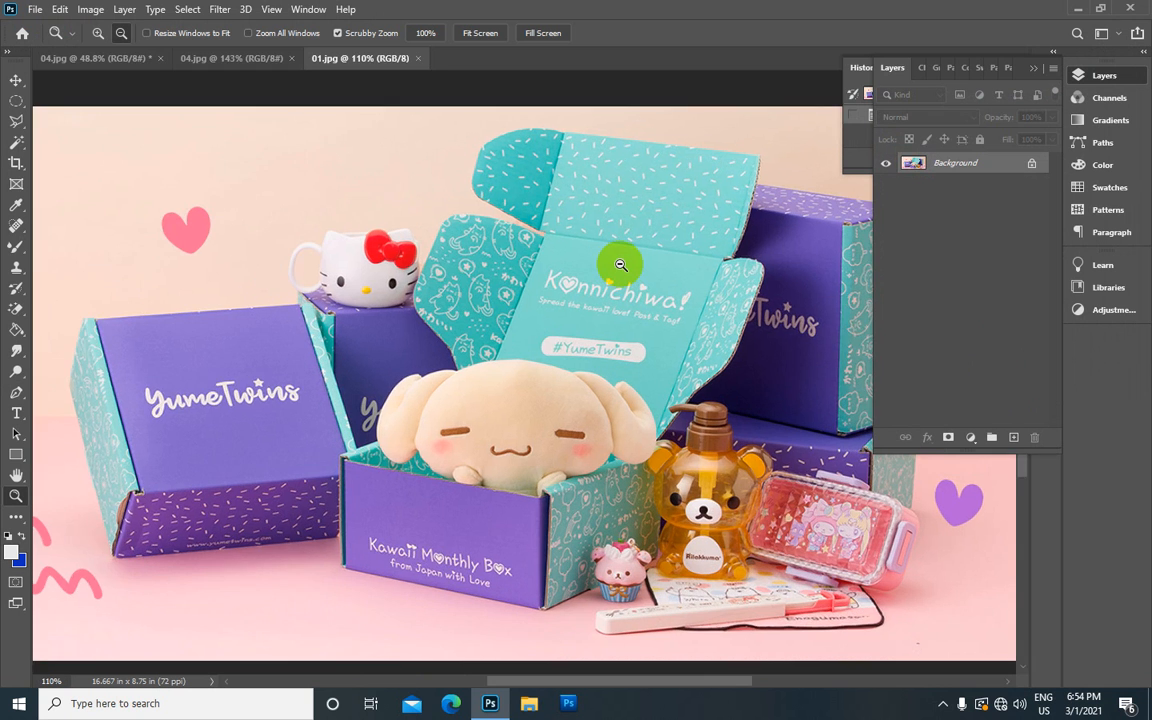
{"action": "left_click", "coordinate": [618, 265]}
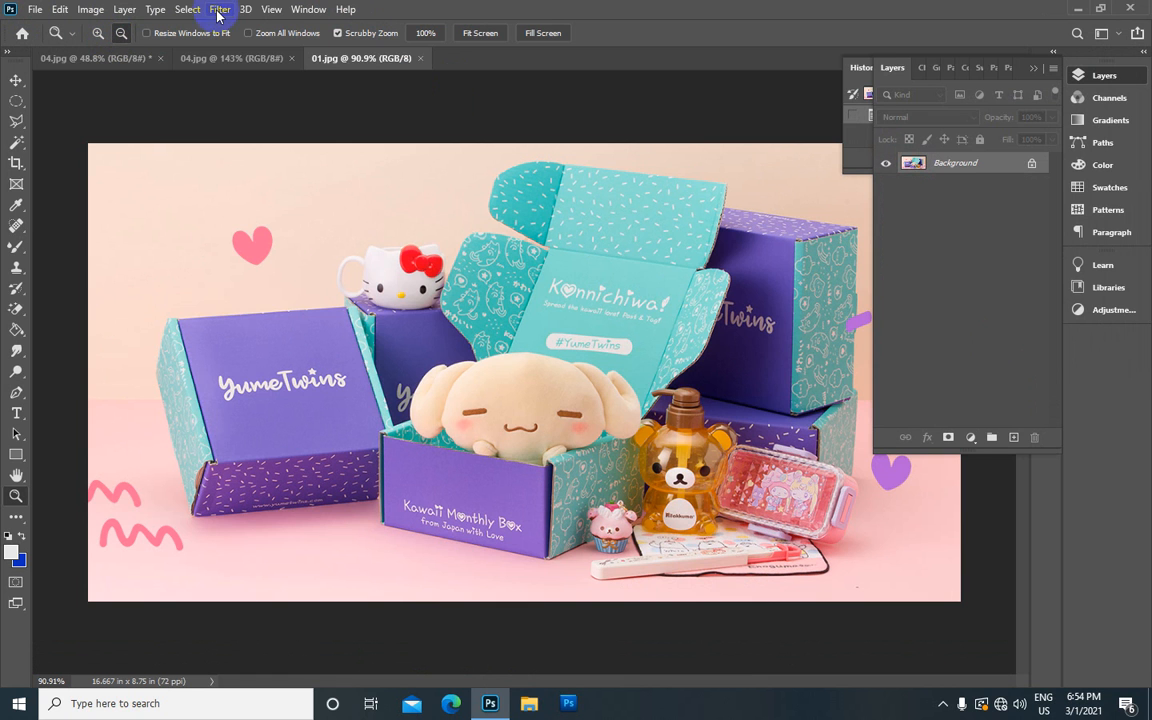
Open 003.jpg and 05.jpg together from the 057-Select folder
{"action": "left_click", "coordinate": [35, 12]}
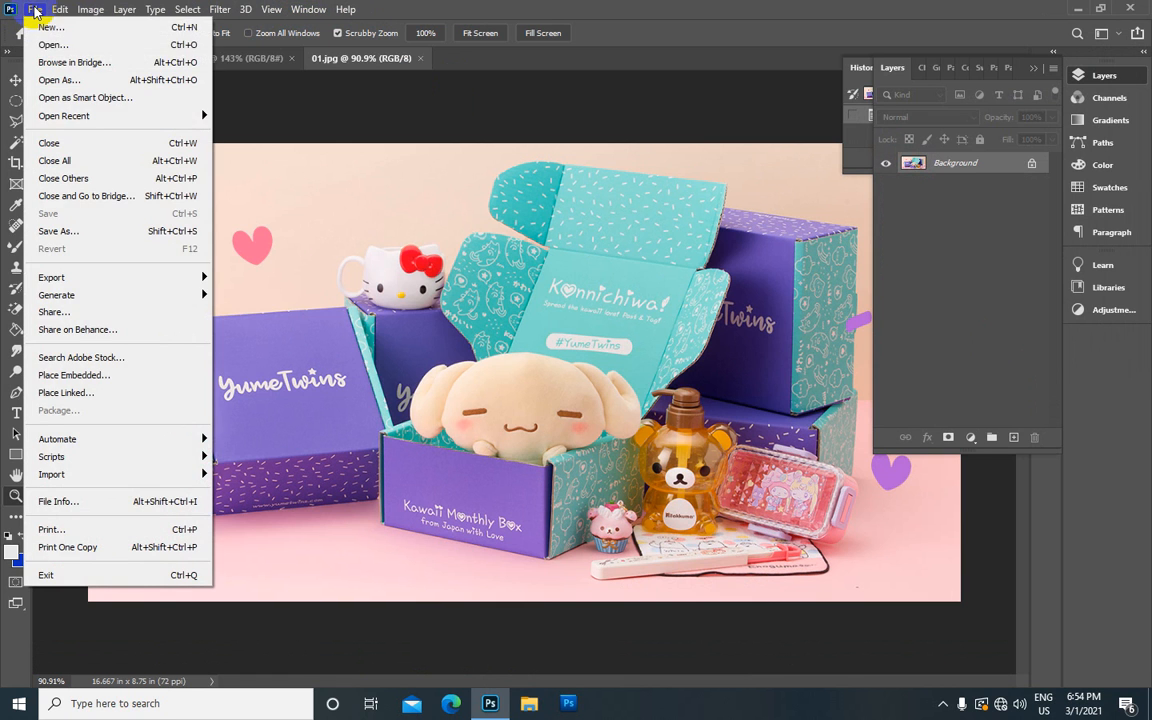
{"action": "left_click", "coordinate": [72, 47]}
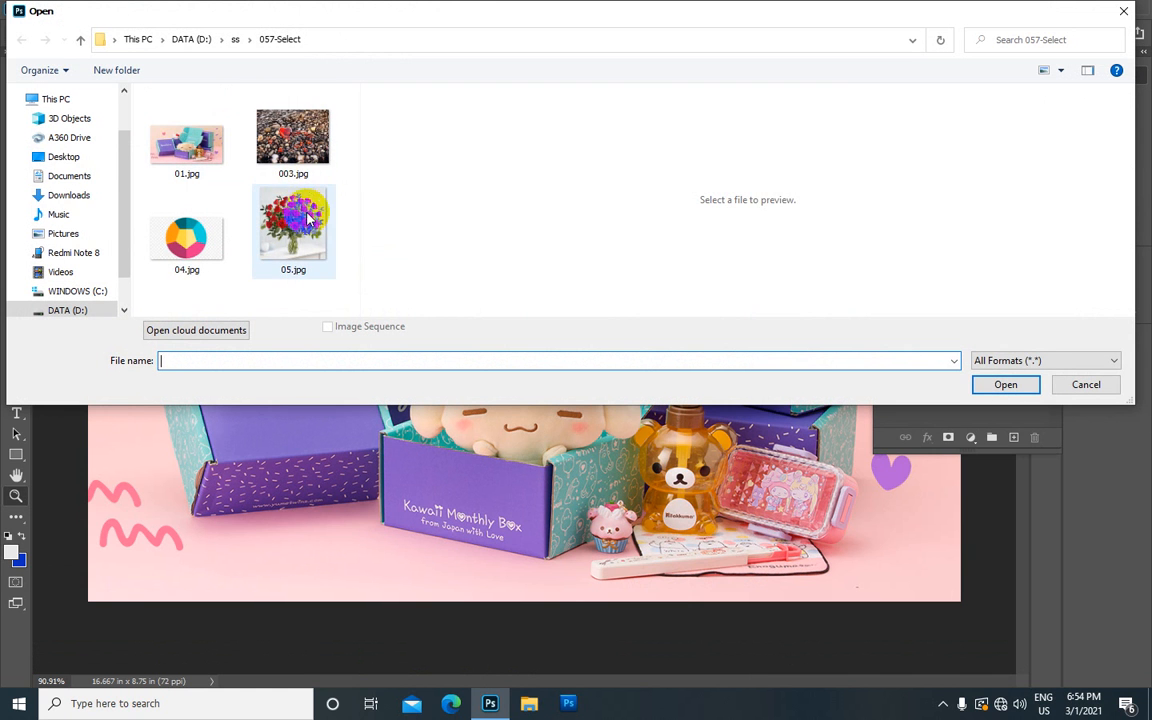
{"action": "left_click", "coordinate": [300, 230]}
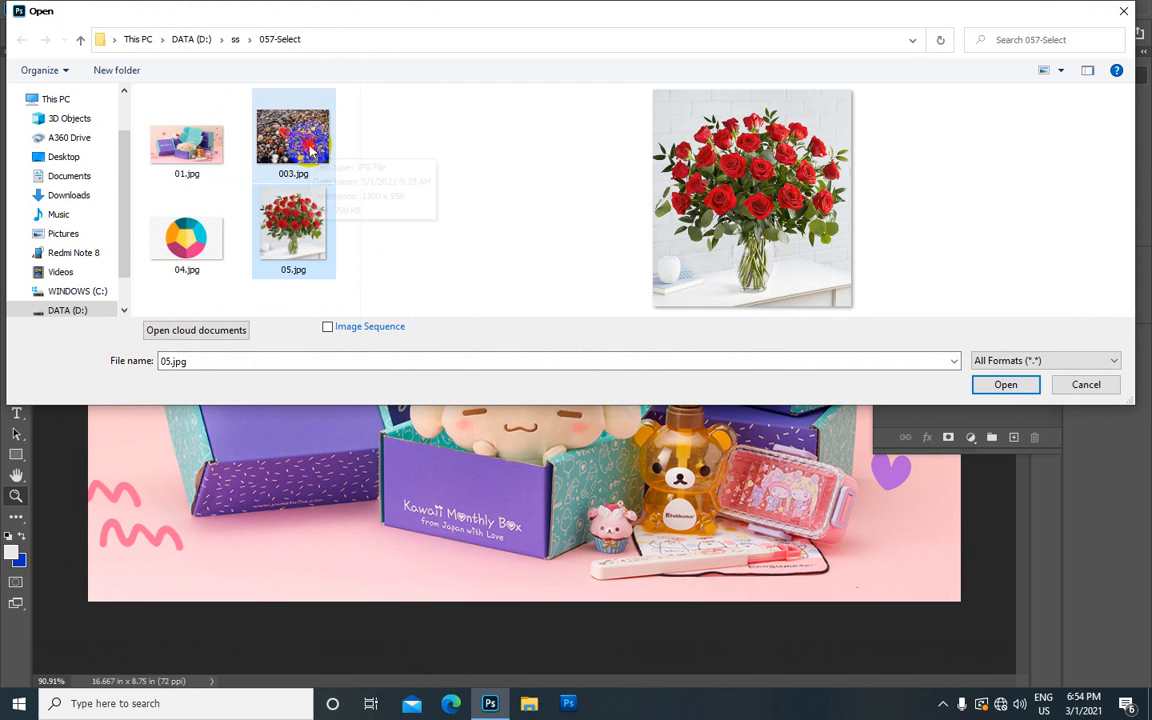
{"action": "left_click", "coordinate": [313, 150], "text": "ctrl"}
{"action": "left_click", "coordinate": [1006, 386]}
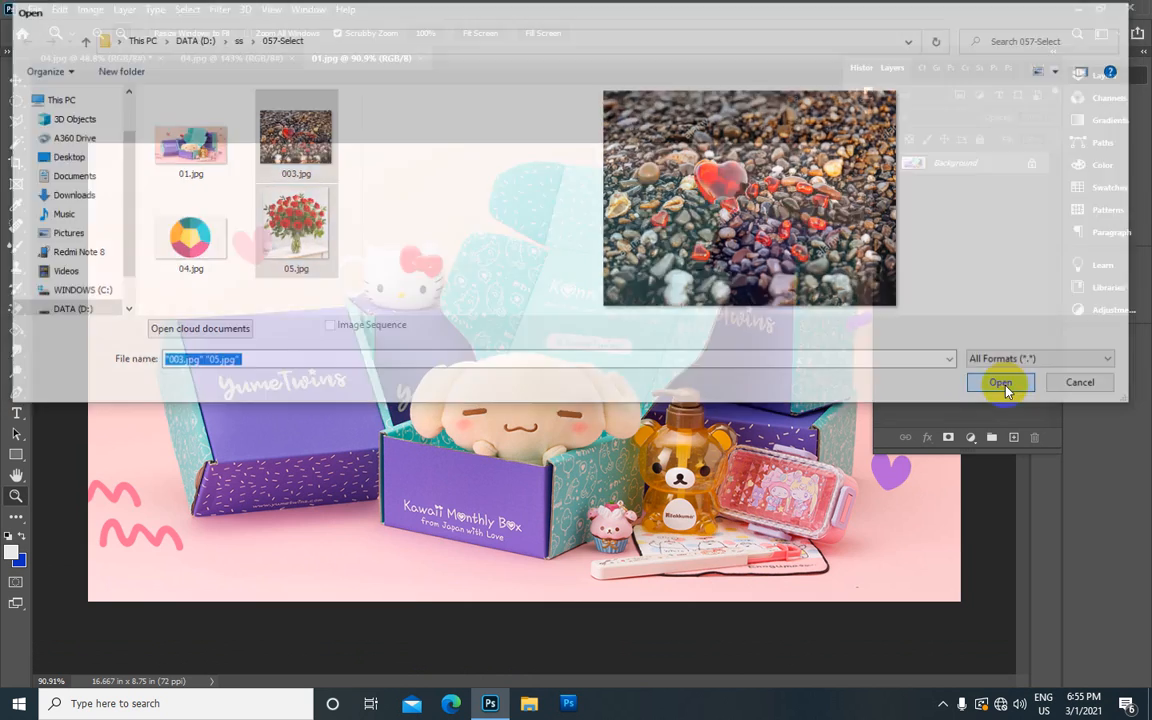
Arrange all the open images side by side with the Tile arrangement
{"action": "left_click_drag", "start_coordinate": [488, 263], "coordinate": [497, 277]}
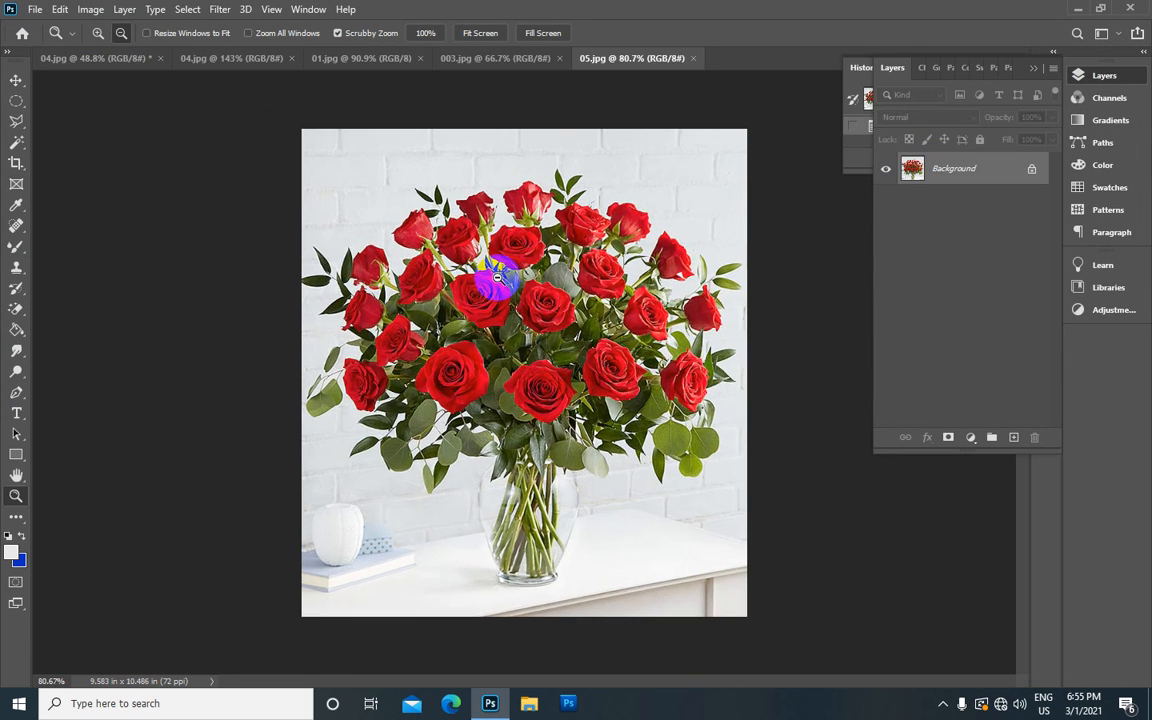
{"action": "scroll", "coordinate": [497, 280], "scroll_direction": "up", "scroll_amount": 2}
{"action": "scroll", "coordinate": [496, 282], "scroll_direction": "down", "scroll_amount": 2}
{"action": "left_click", "coordinate": [306, 9]}
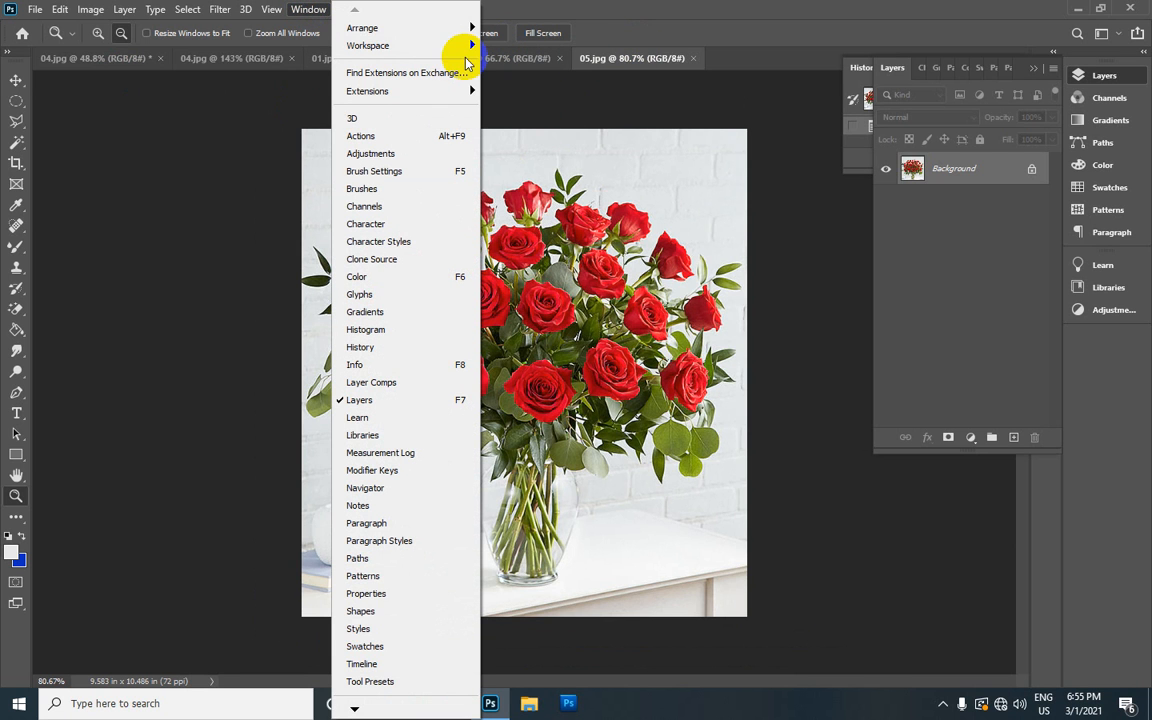
{"action": "mouse_move", "coordinate": [470, 28]}
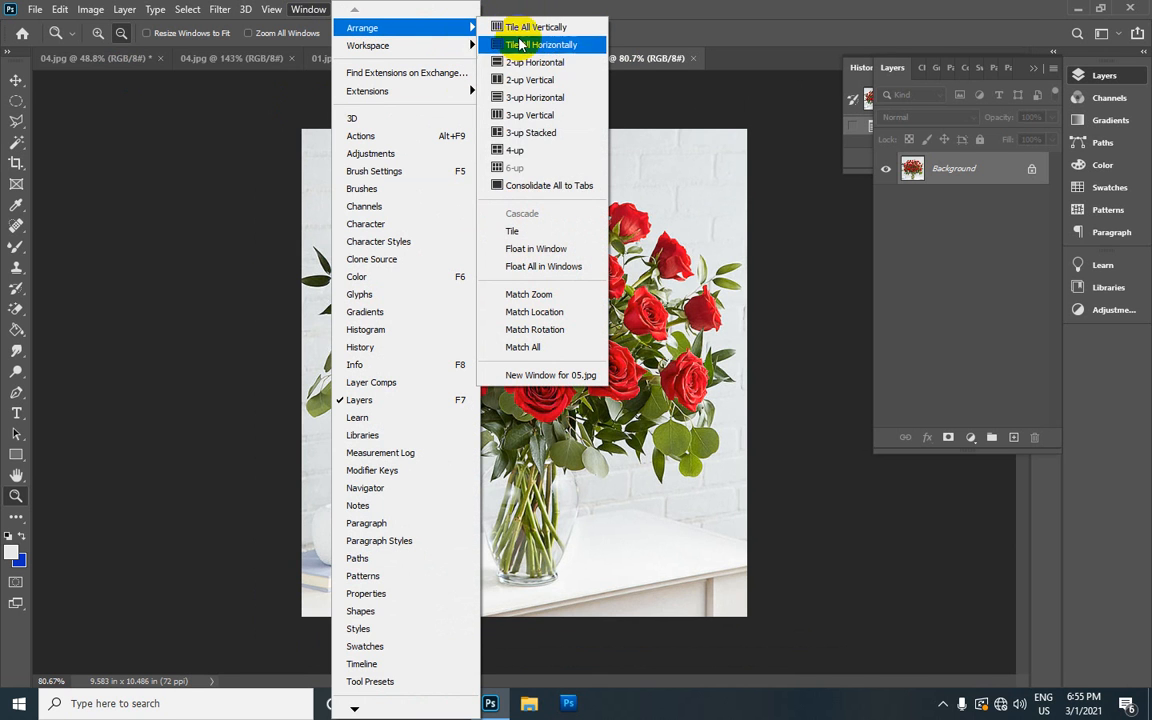
{"action": "left_click", "coordinate": [539, 236]}
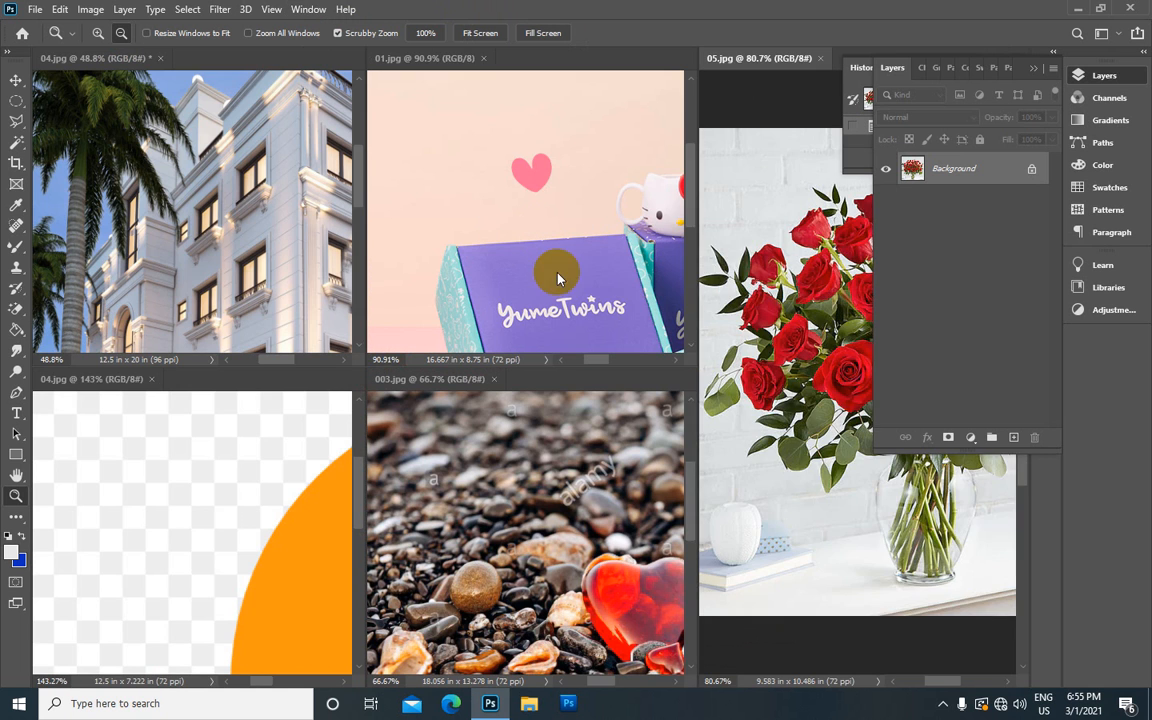
Zoom out the tiled rose image 05.jpg to 61.1% and the gift-box image 01.jpg to 51.3%
{"action": "scroll", "coordinate": [560, 290], "scroll_direction": "up", "scroll_amount": 3}
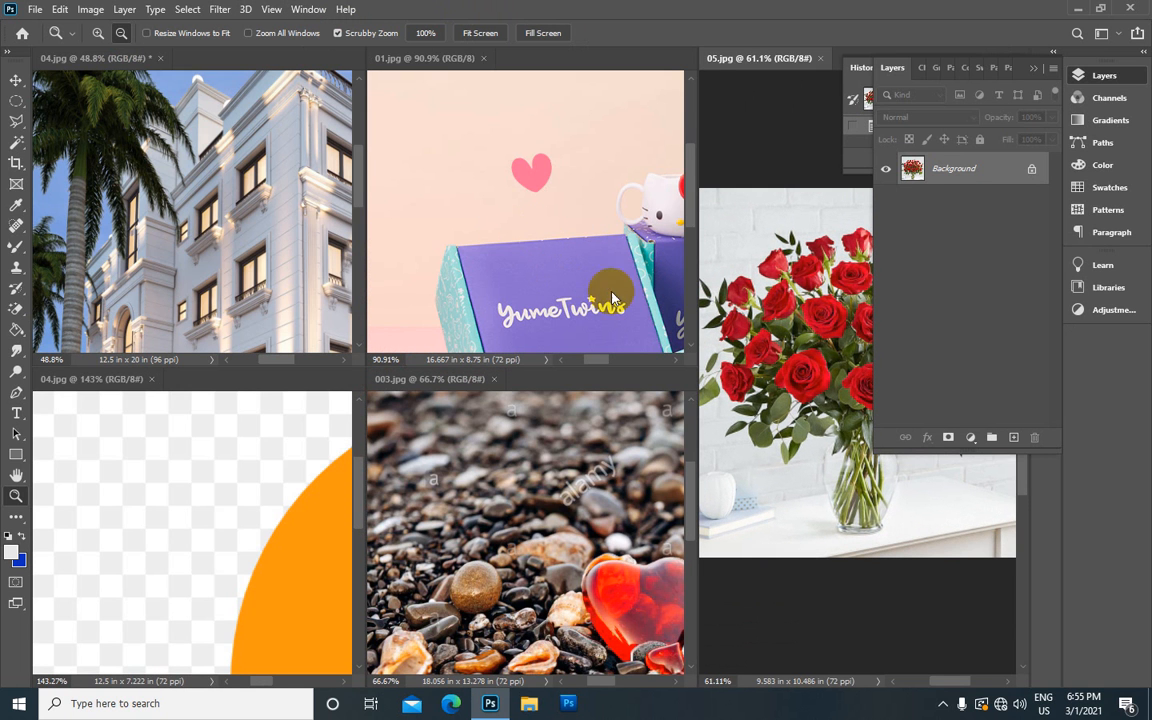
{"action": "left_click", "coordinate": [489, 232]}
{"action": "scroll", "coordinate": [520, 240], "scroll_direction": "down", "scroll_amount": 3}
{"action": "scroll", "coordinate": [521, 241], "scroll_direction": "down", "scroll_amount": 5}
{"action": "scroll", "coordinate": [521, 241], "scroll_direction": "up", "scroll_amount": 2}
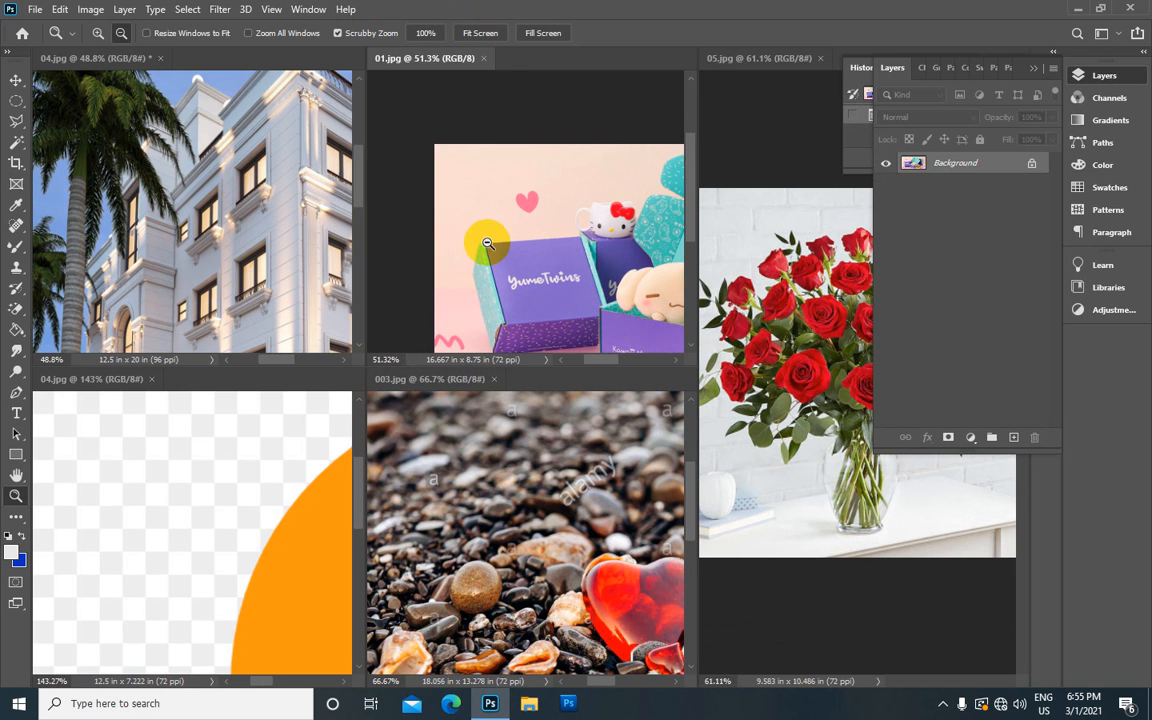
Zoom out the tiled building image to 22.8% so the whole facade fits its window
{"action": "left_click", "coordinate": [247, 181]}
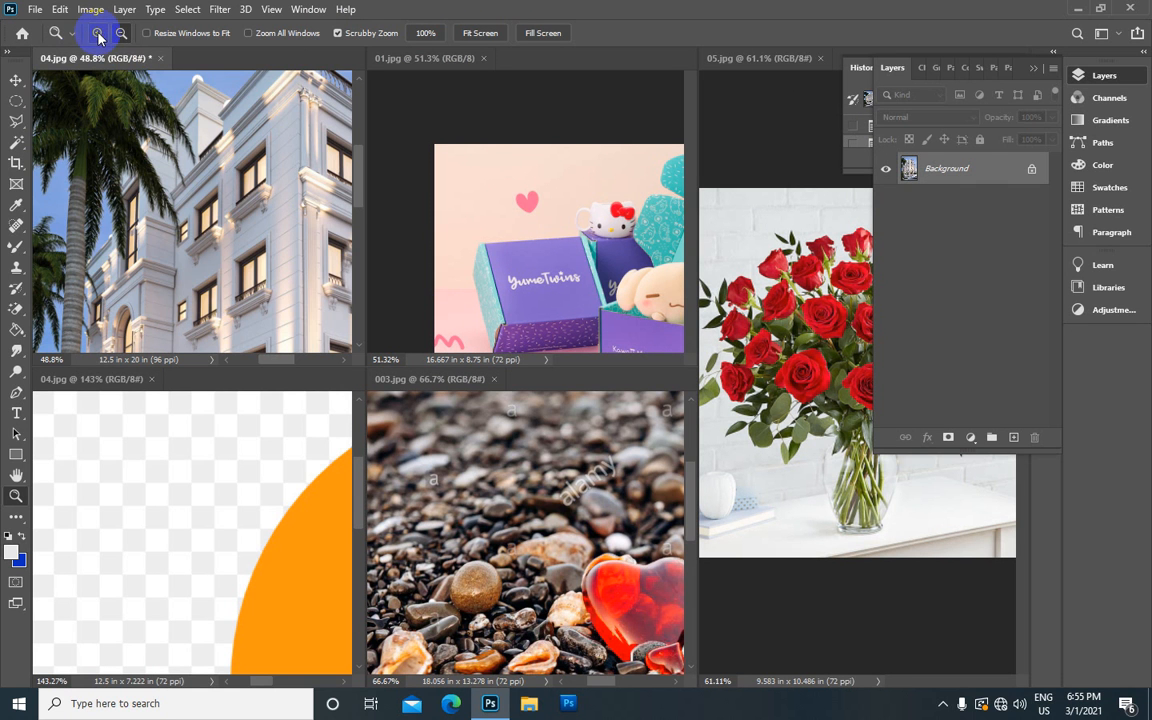
{"action": "left_click_drag", "start_coordinate": [205, 182], "coordinate": [205, 182]}
{"action": "scroll", "coordinate": [186, 174], "scroll_direction": "up", "scroll_amount": 1}
{"action": "scroll", "coordinate": [186, 174], "scroll_direction": "down", "scroll_amount": 1}
{"action": "scroll", "coordinate": [186, 174], "scroll_direction": "up", "scroll_amount": 2}
{"action": "scroll", "coordinate": [185, 174], "scroll_direction": "down", "scroll_amount": 2}
{"action": "scroll", "coordinate": [185, 174], "scroll_direction": "up", "scroll_amount": 1}
{"action": "scroll", "coordinate": [185, 174], "scroll_direction": "up", "scroll_amount": 1}
{"action": "scroll", "coordinate": [185, 174], "scroll_direction": "down", "scroll_amount": 2}
{"action": "scroll", "coordinate": [185, 174], "scroll_direction": "up", "scroll_amount": 3}
{"action": "scroll", "coordinate": [185, 174], "scroll_direction": "down", "scroll_amount": 2}
{"action": "scroll", "coordinate": [185, 174], "scroll_direction": "up", "scroll_amount": 2}
Zoom out the tiled colour wheel image to 41.5% and the pebble image 003.jpg to 23.6%
{"action": "left_click_drag", "start_coordinate": [196, 444], "coordinate": [218, 486]}
{"action": "left_click_drag", "start_coordinate": [479, 514], "coordinate": [504, 458]}
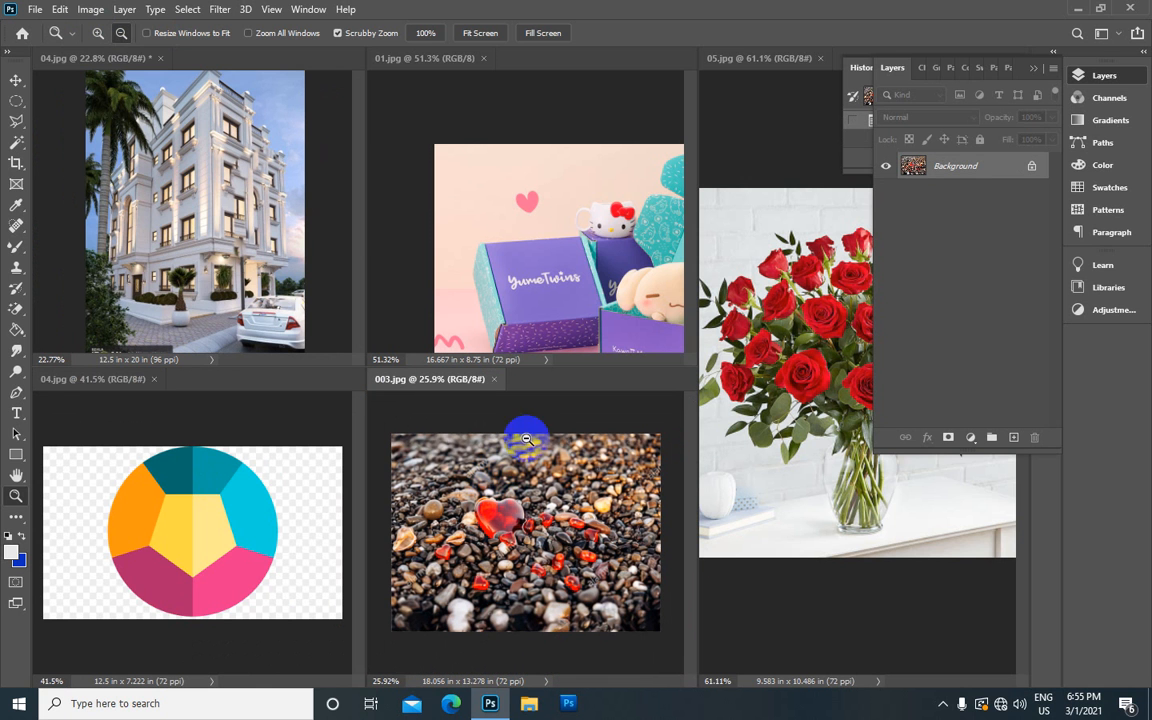
{"action": "scroll", "coordinate": [806, 286], "scroll_direction": "down", "scroll_amount": 1}
Adjust the zoom of the tiled rose image 05.jpg to 61.1%
{"action": "mouse_move", "coordinate": [806, 286]}
{"action": "left_mouse_down"}
{"action": "mouse_move", "coordinate": [804, 273]}
{"action": "mouse_move", "coordinate": [799, 292]}
{"action": "left_mouse_up"}
{"action": "scroll", "coordinate": [795, 297], "scroll_direction": "up", "scroll_amount": 1}
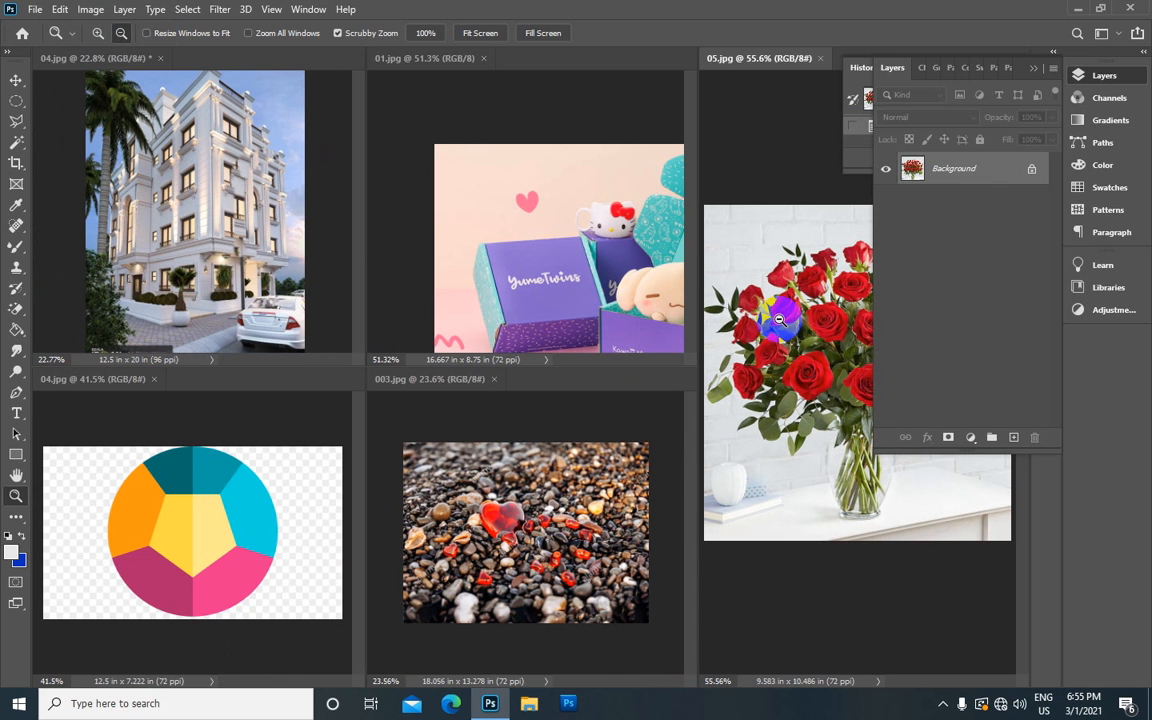
{"action": "left_click", "coordinate": [779, 318]}
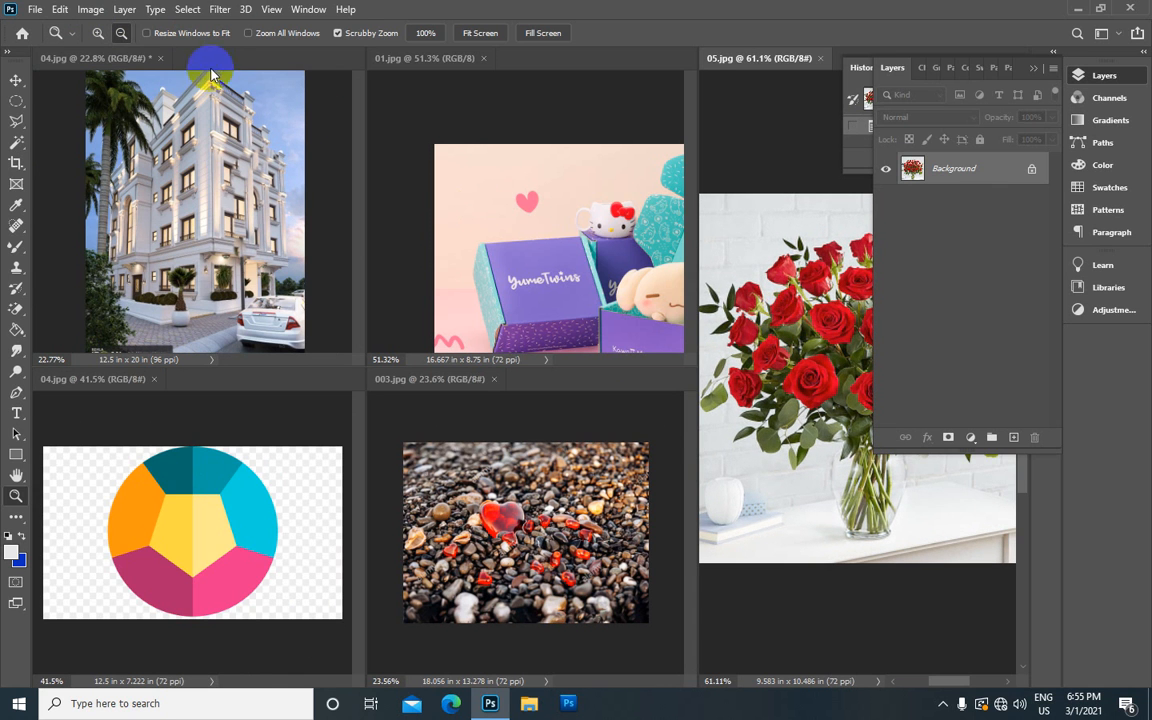
Close the building, colour wheel, rose and pebble images, keeping only 01.jpg open
{"action": "left_click", "coordinate": [159, 58]}
{"action": "left_click", "coordinate": [572, 265]}
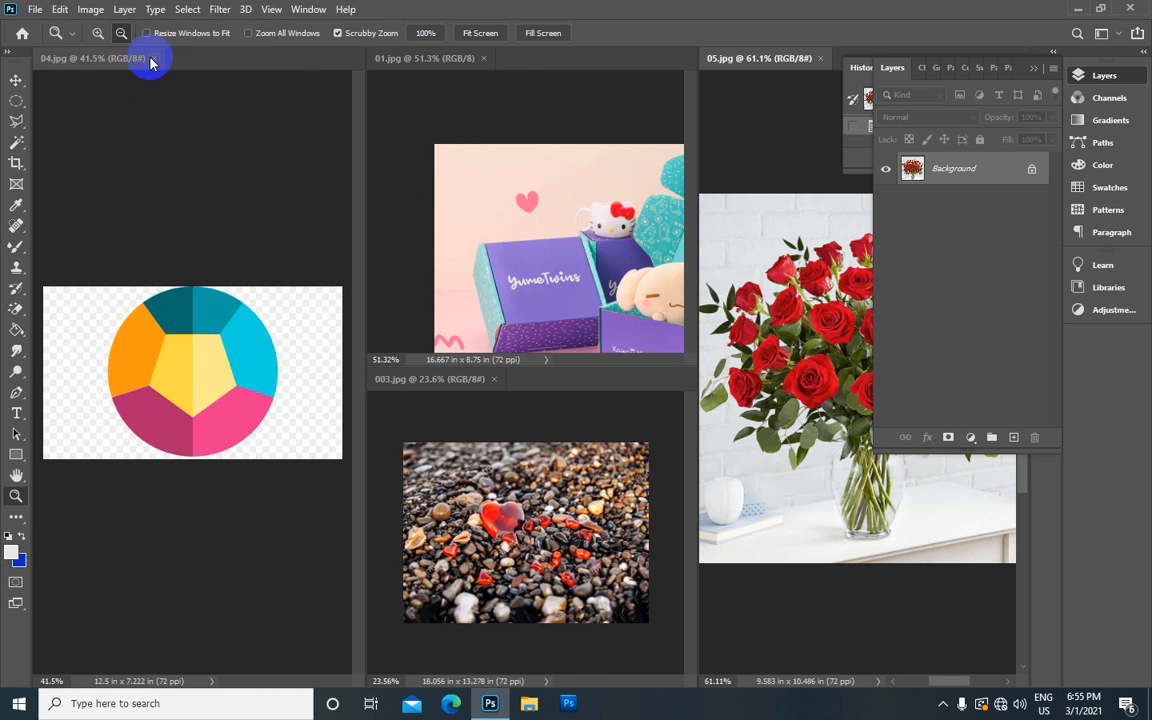
{"action": "left_click", "coordinate": [151, 59]}
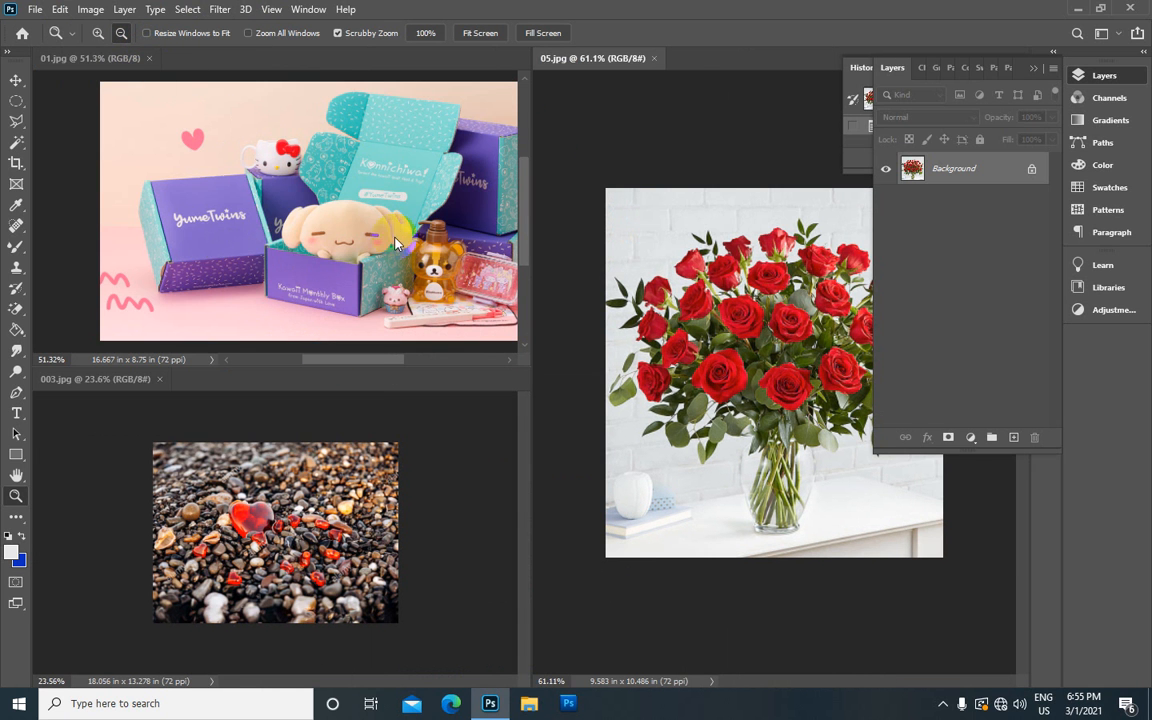
{"action": "left_click", "coordinate": [654, 58]}
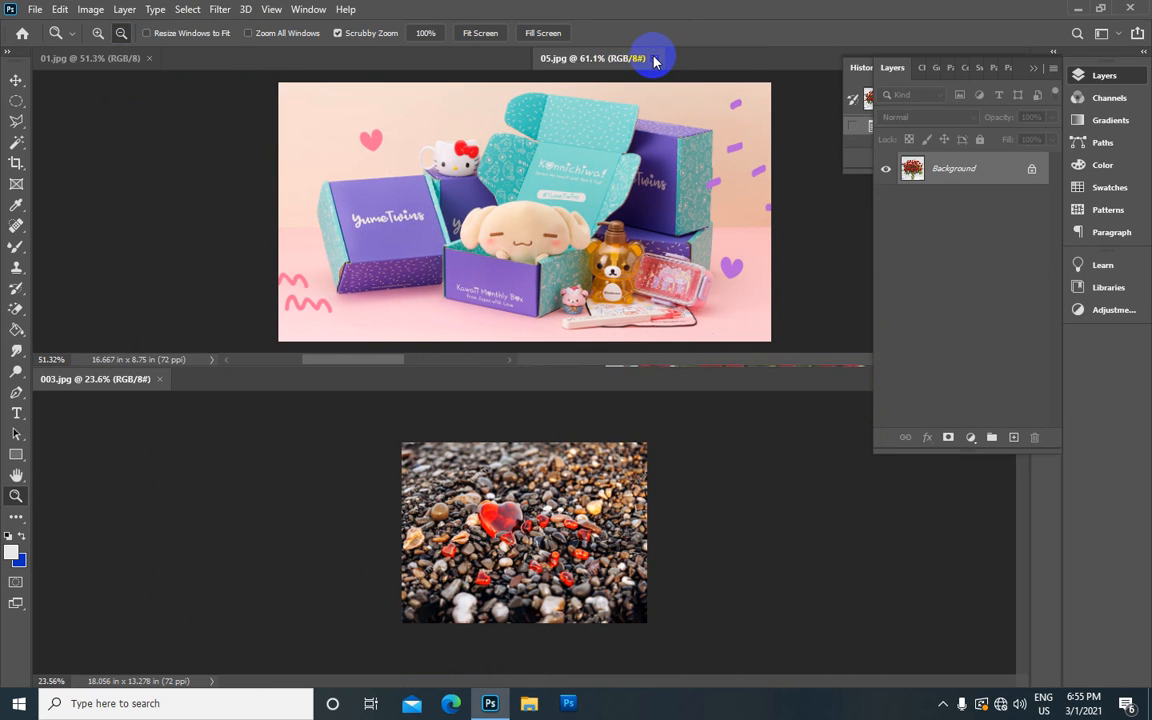
{"action": "left_click", "coordinate": [157, 381]}
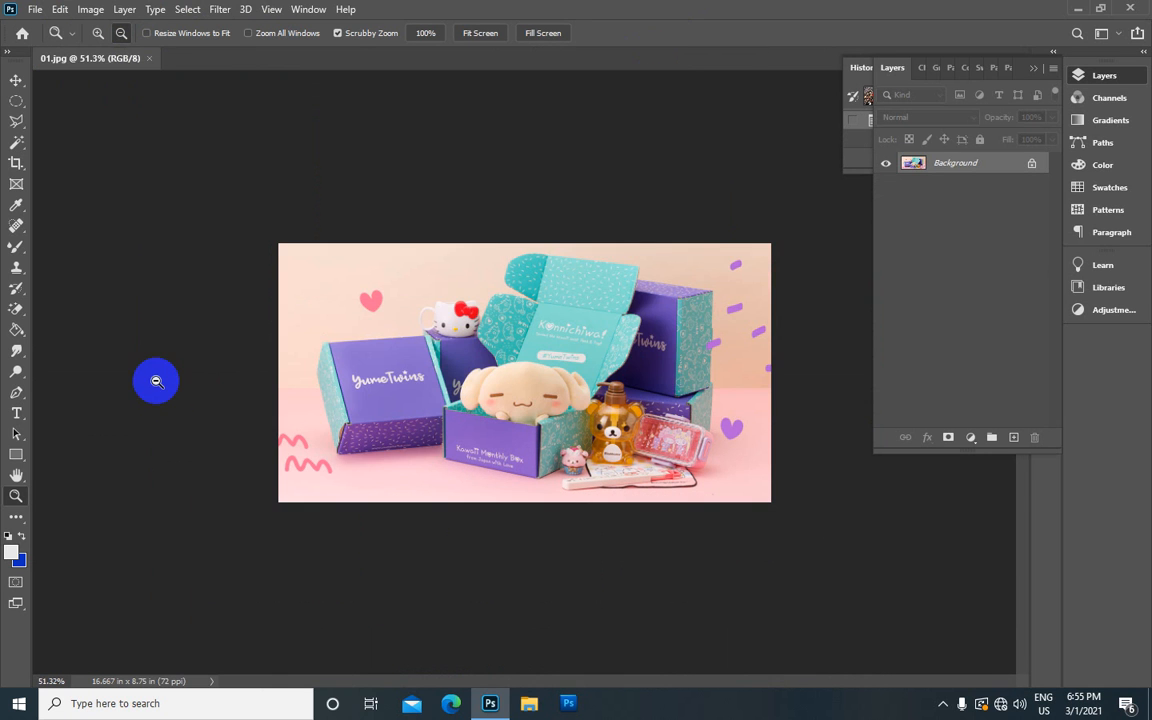
Switch from the Essentials workspace to the 3D workspace
{"action": "left_click", "coordinate": [308, 10]}
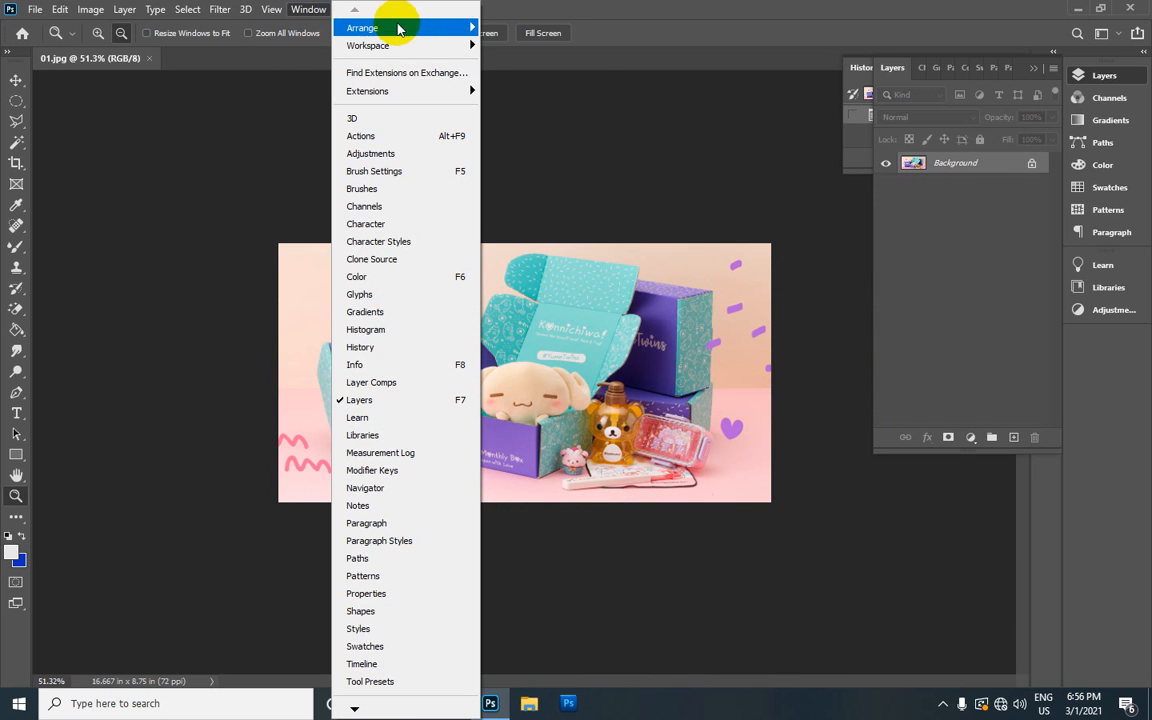
{"action": "mouse_move", "coordinate": [419, 51]}
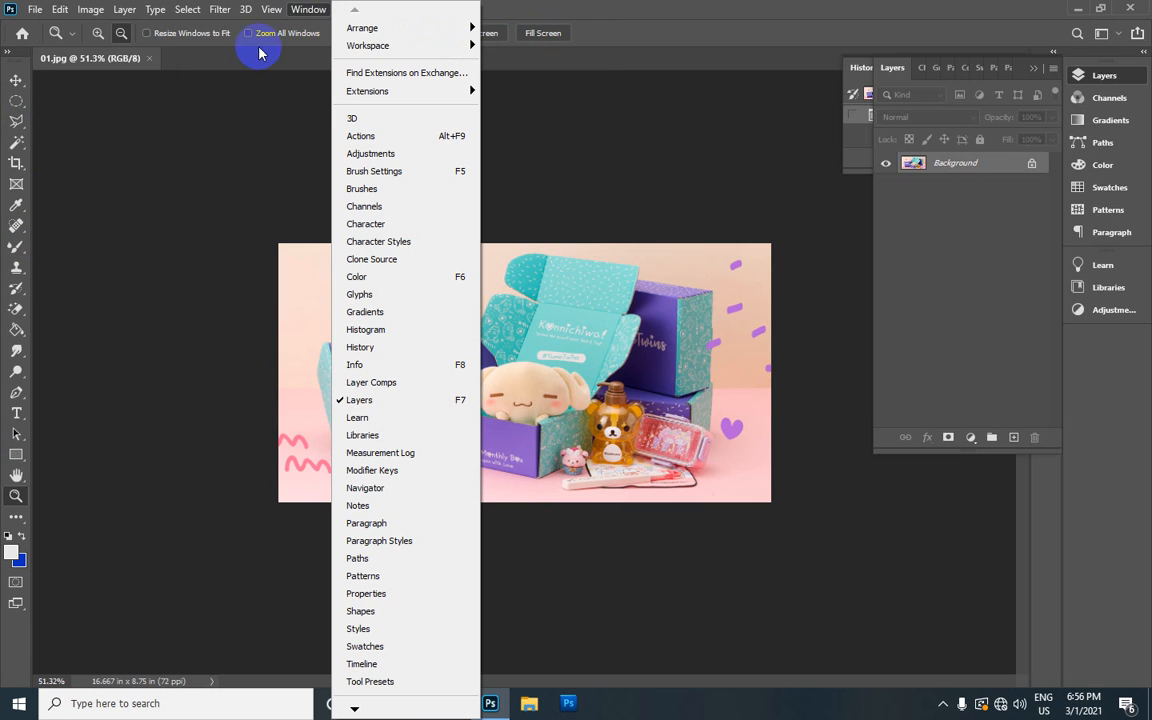
{"action": "mouse_move", "coordinate": [460, 30]}
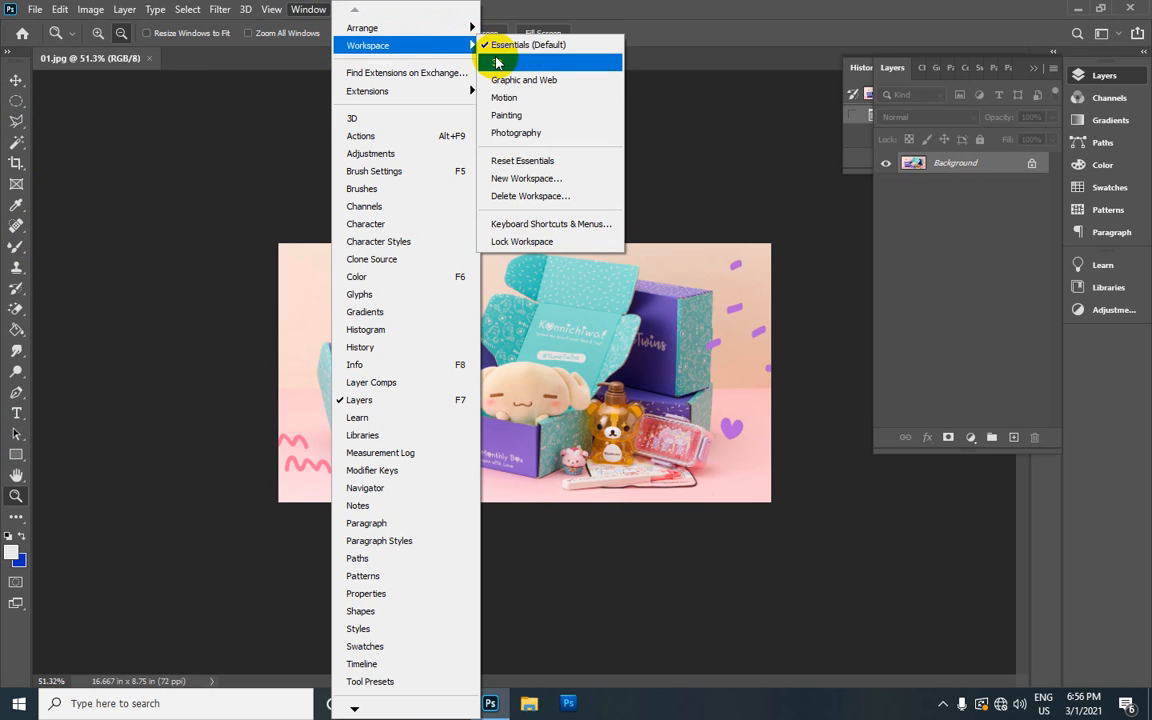
{"action": "left_click", "coordinate": [500, 62]}
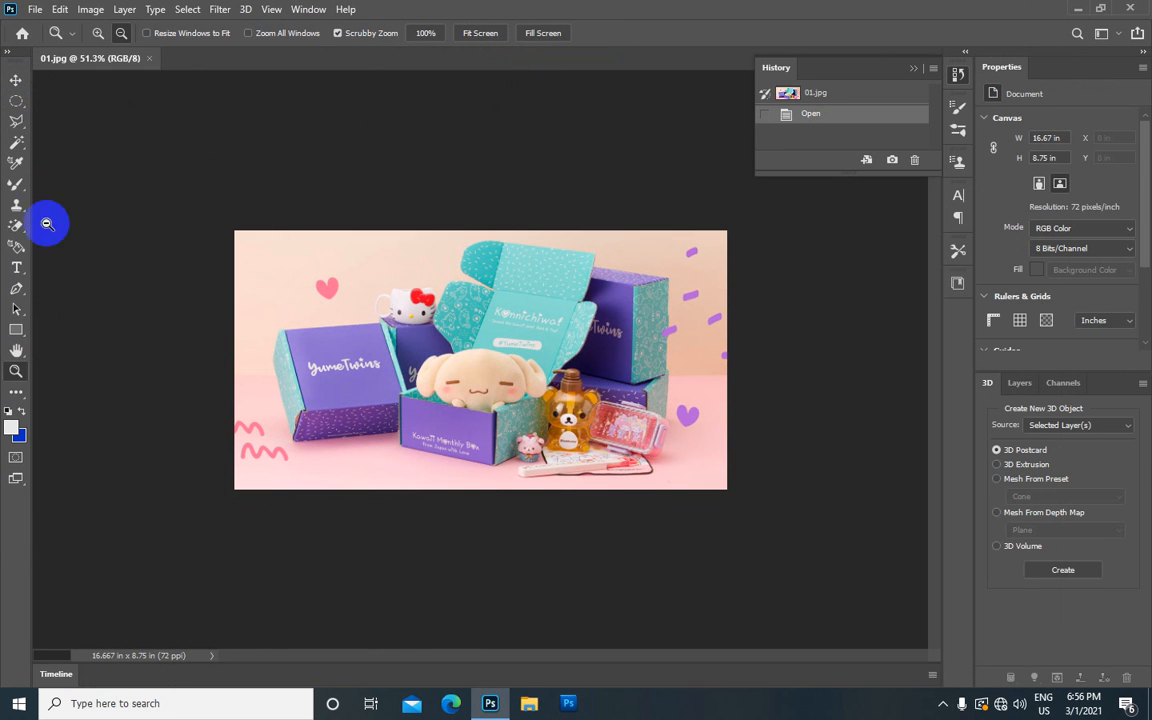
Switch to the Graphic and Web workspace
{"action": "left_click", "coordinate": [301, 9]}
{"action": "mouse_move", "coordinate": [460, 52]}
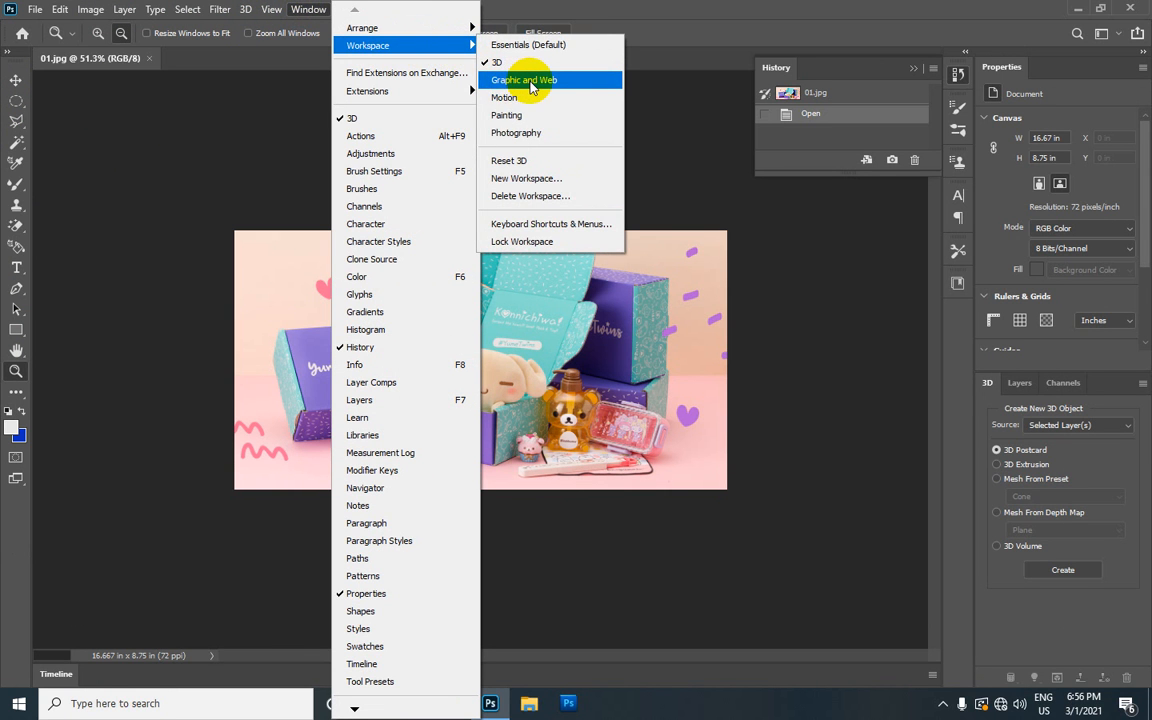
{"action": "left_click", "coordinate": [566, 86]}
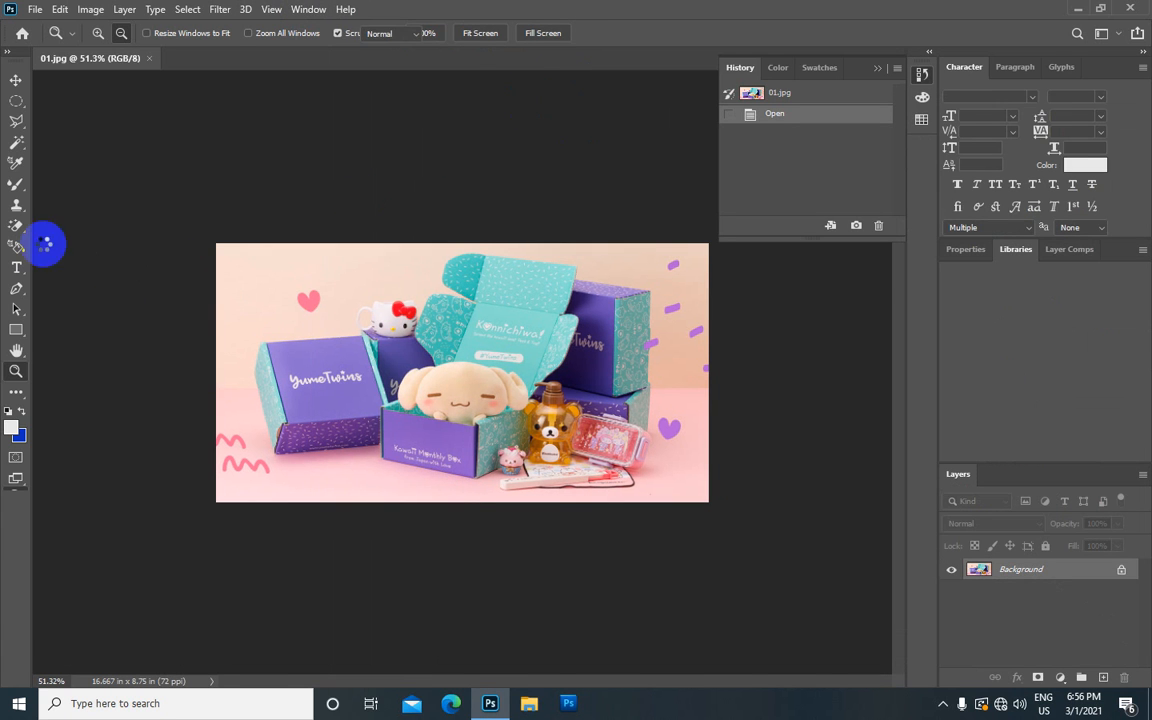
Switch to the Photography workspace
{"action": "left_click", "coordinate": [311, 12]}
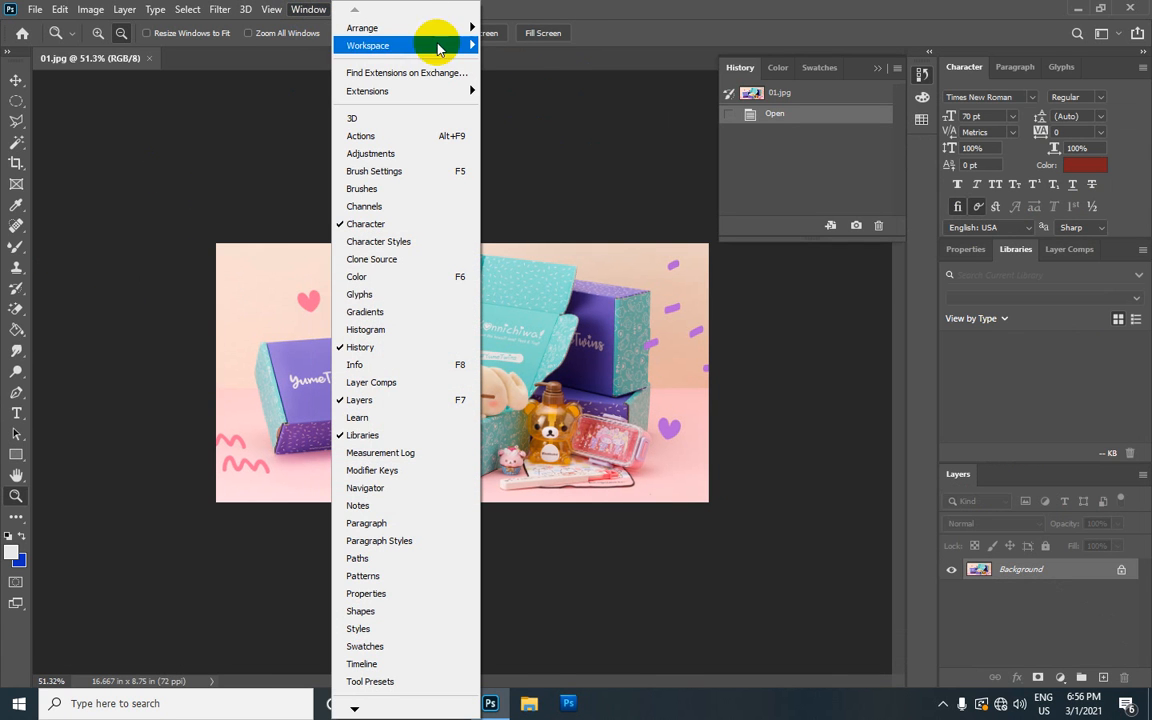
{"action": "mouse_move", "coordinate": [472, 45]}
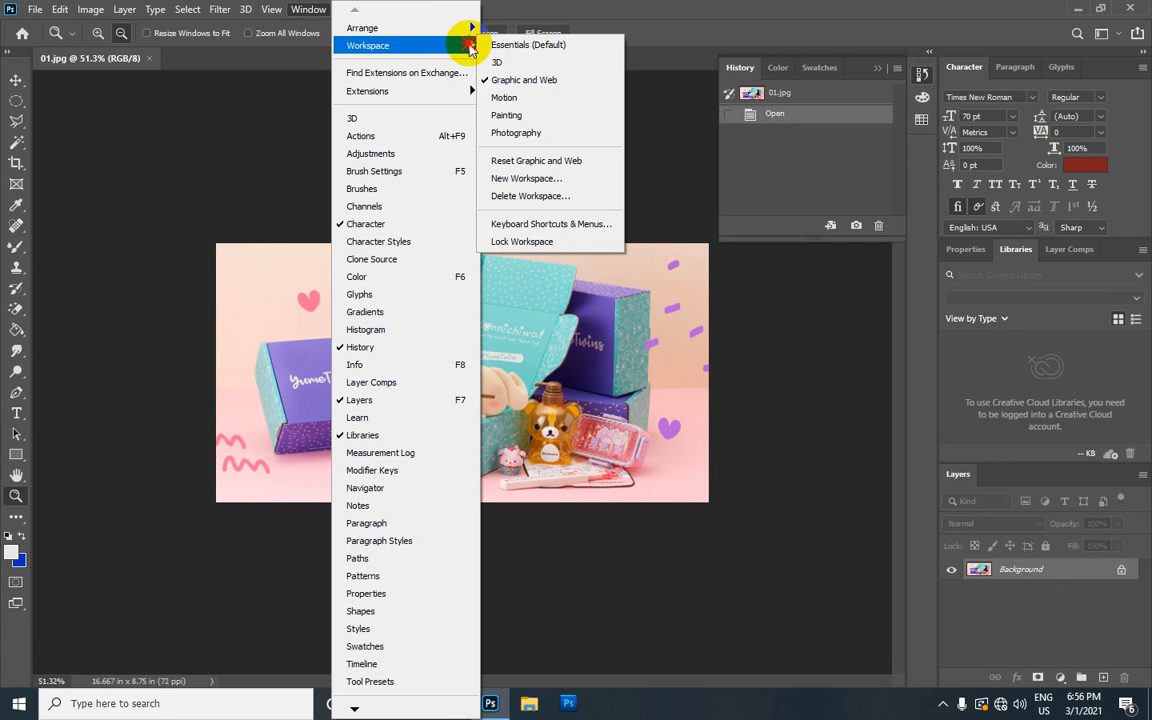
{"action": "left_click", "coordinate": [584, 137]}
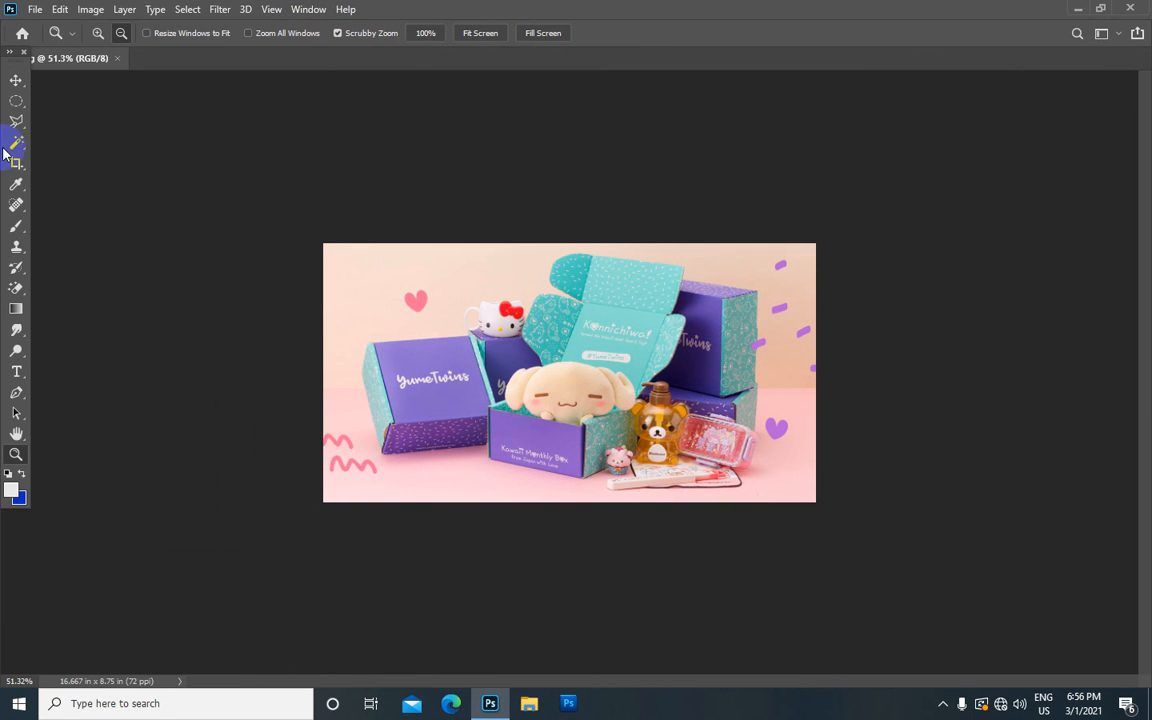
Reset the Photography workspace to its default layout
{"action": "left_click", "coordinate": [306, 9]}
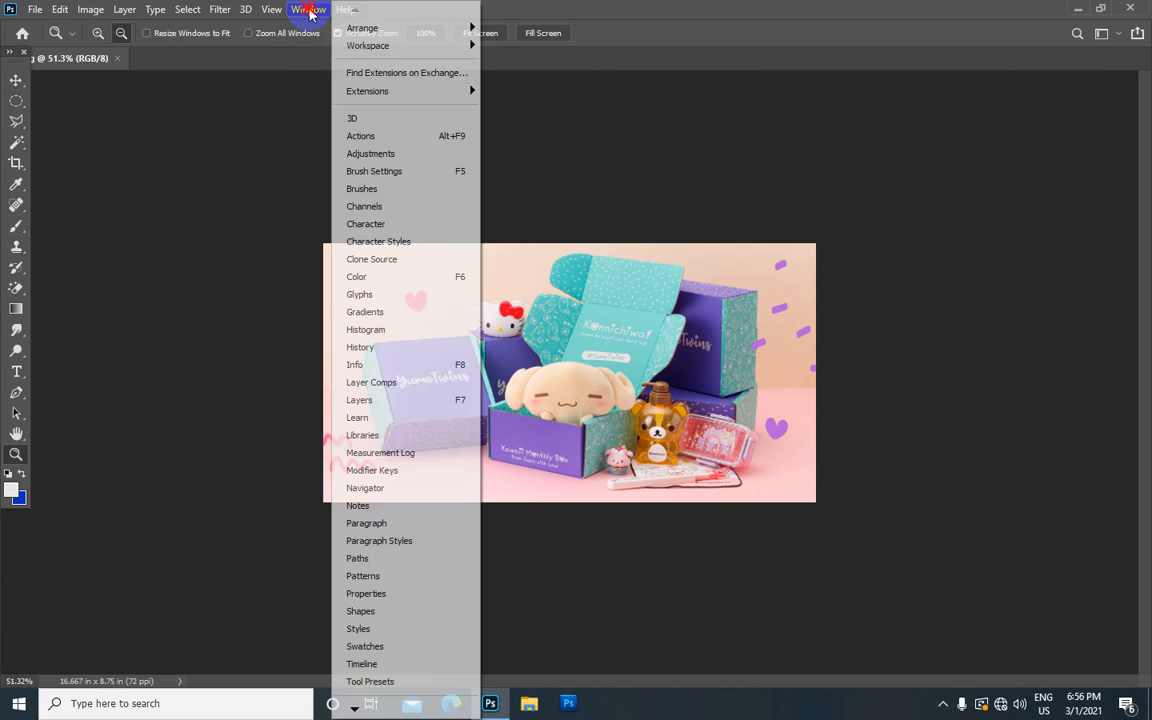
{"action": "mouse_move", "coordinate": [460, 45]}
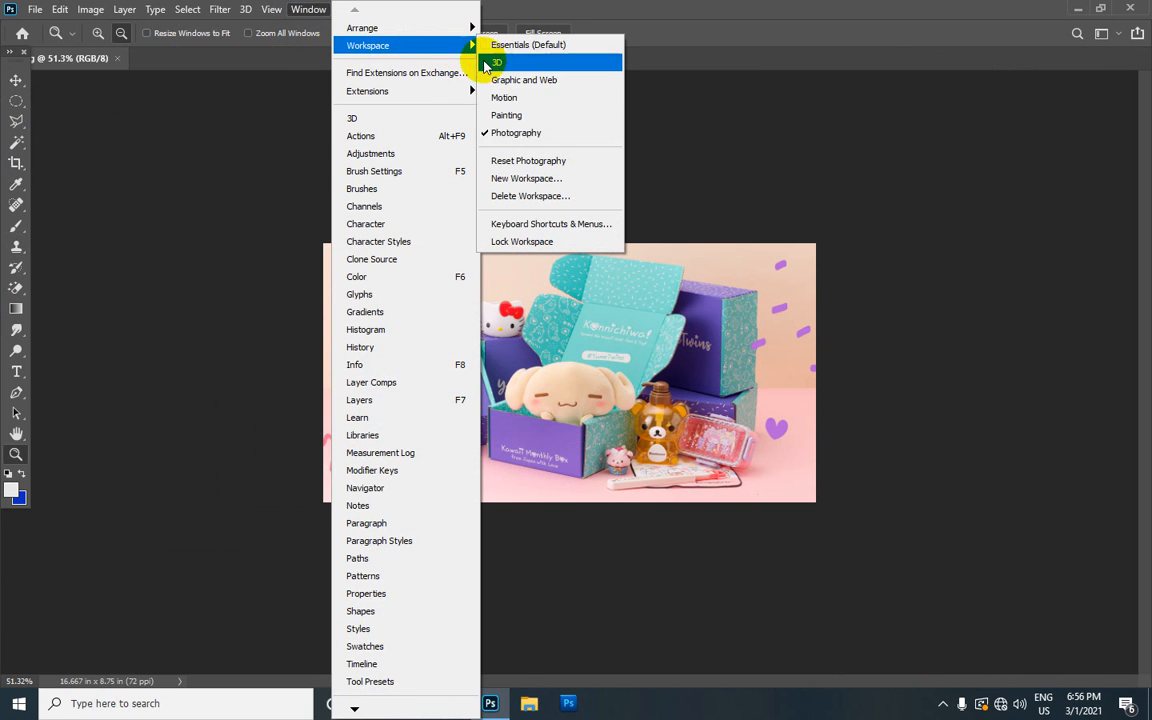
{"action": "left_click", "coordinate": [516, 165]}
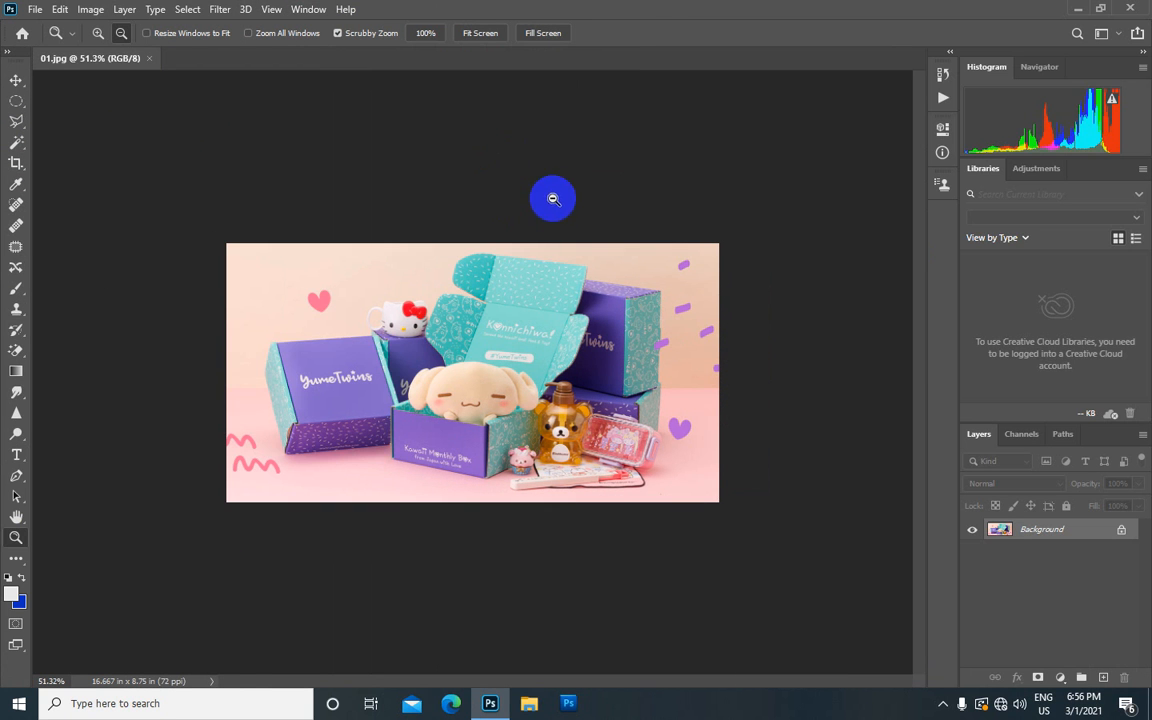
Show the Character panel, check its text settings, and hide the panel again
{"action": "scroll", "coordinate": [504, 243], "scroll_direction": "up", "scroll_amount": 2}
{"action": "scroll", "coordinate": [490, 231], "scroll_direction": "down", "scroll_amount": 2}
{"action": "scroll", "coordinate": [380, 152], "scroll_direction": "up", "scroll_amount": 2}
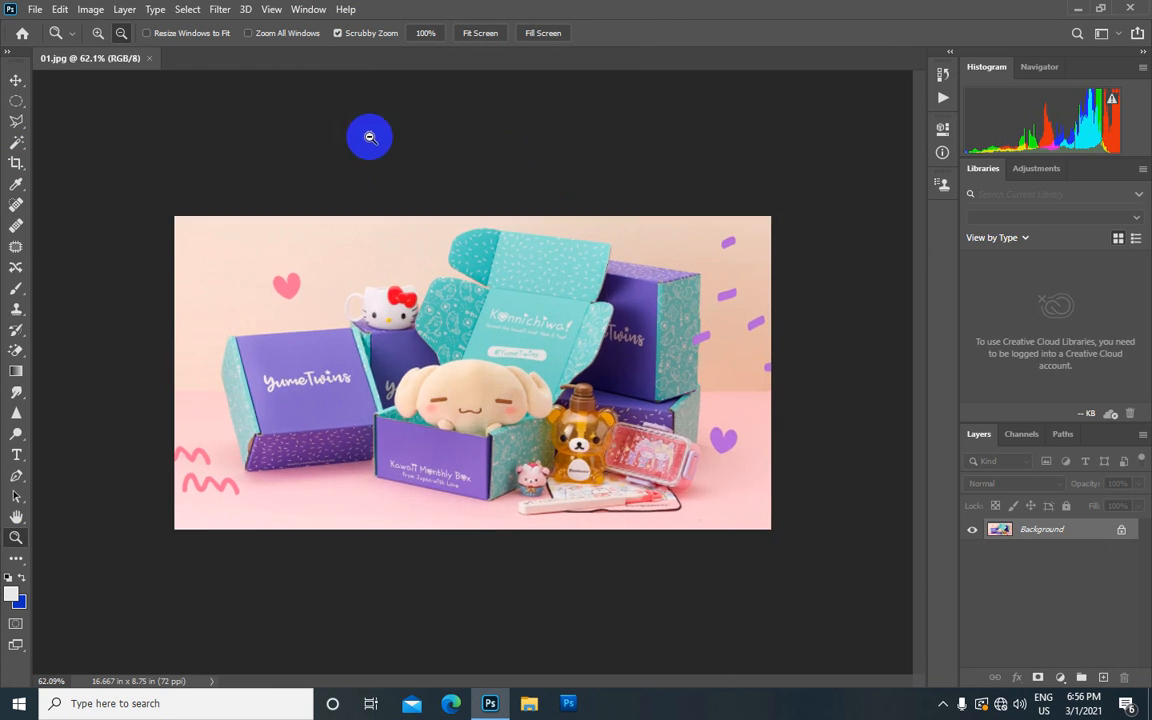
{"action": "left_click", "coordinate": [309, 10]}
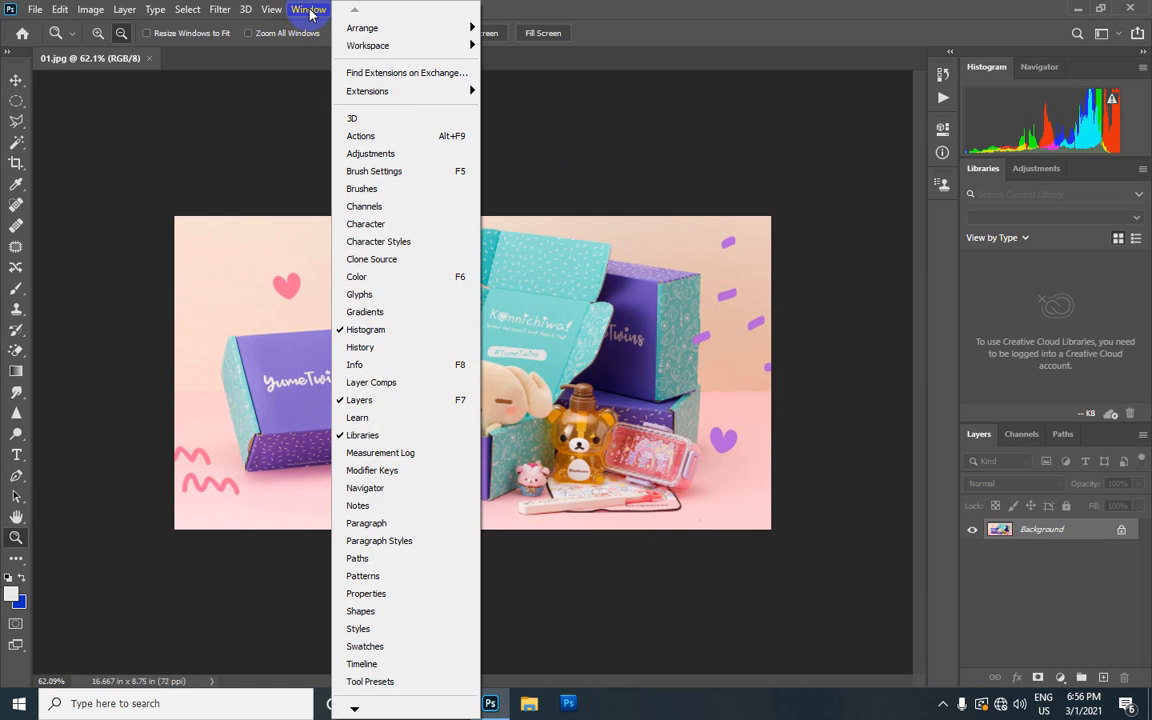
{"action": "left_click", "coordinate": [385, 226]}
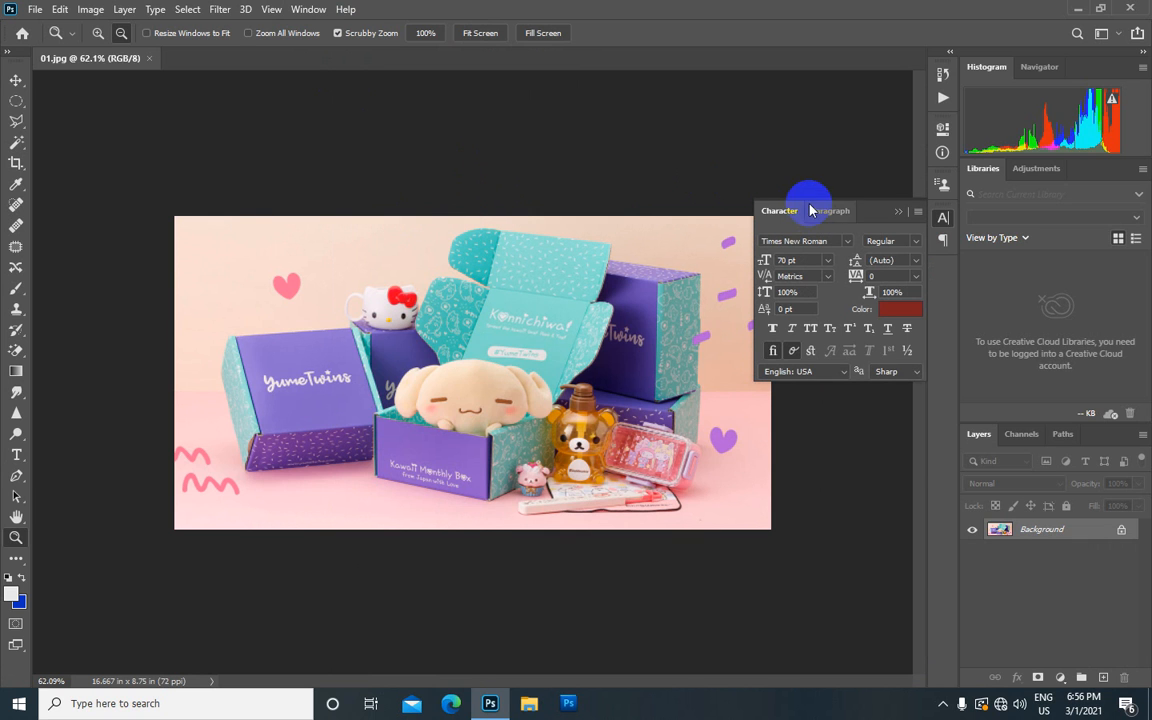
{"action": "left_click", "coordinate": [310, 10]}
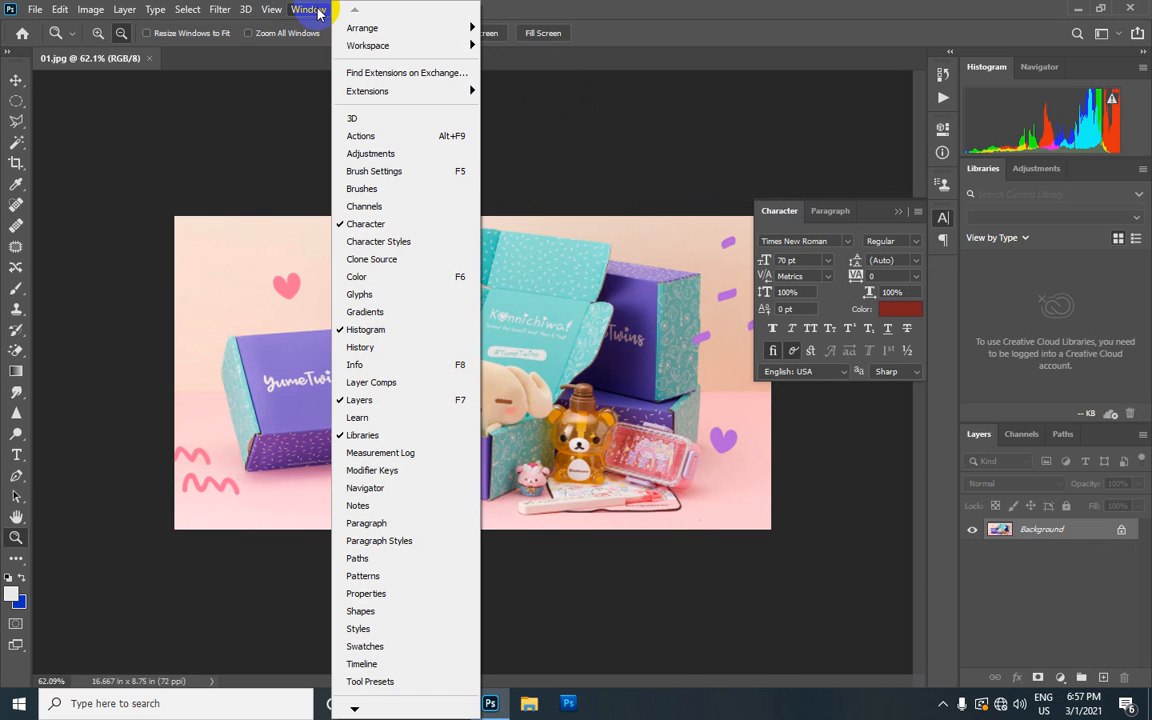
{"action": "left_click", "coordinate": [367, 226]}
{"action": "left_click", "coordinate": [310, 9]}
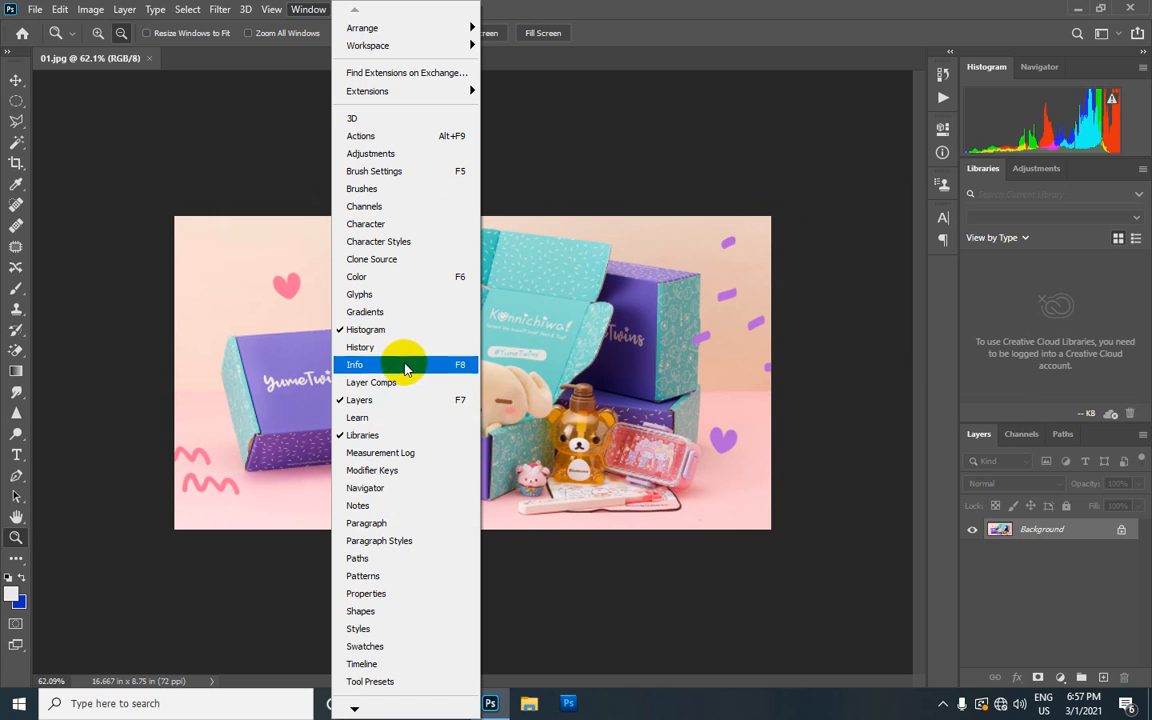
{"action": "mouse_move", "coordinate": [357, 712]}
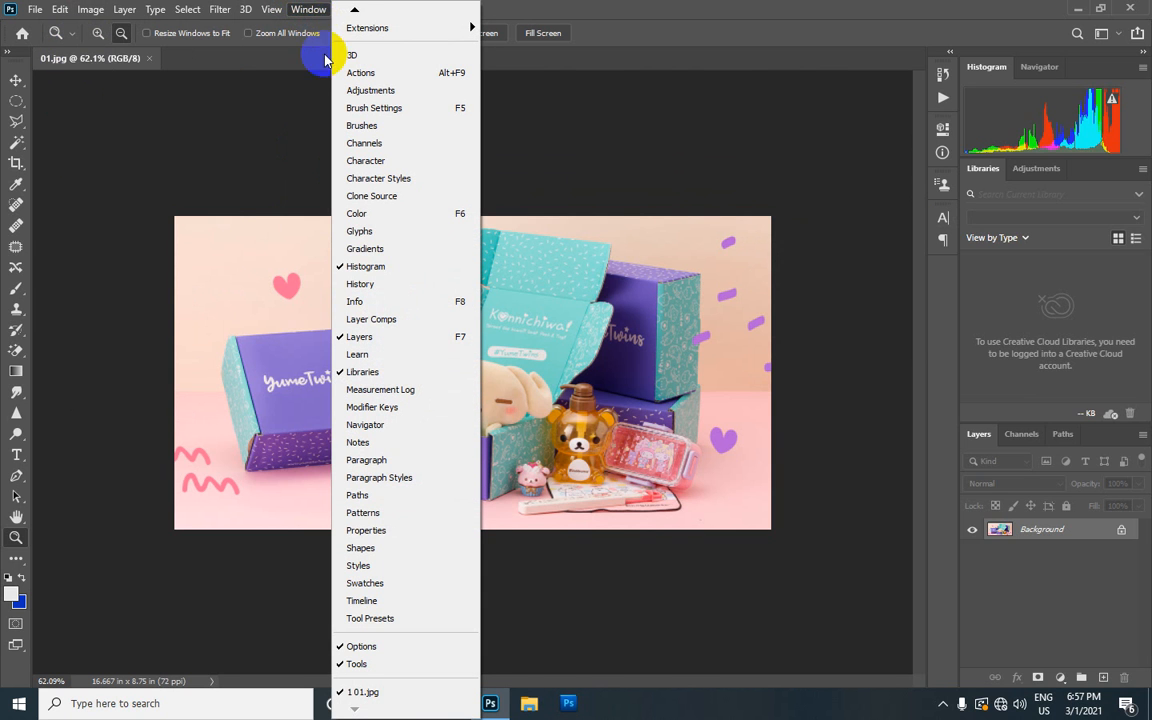
{"action": "left_click", "coordinate": [508, 90]}
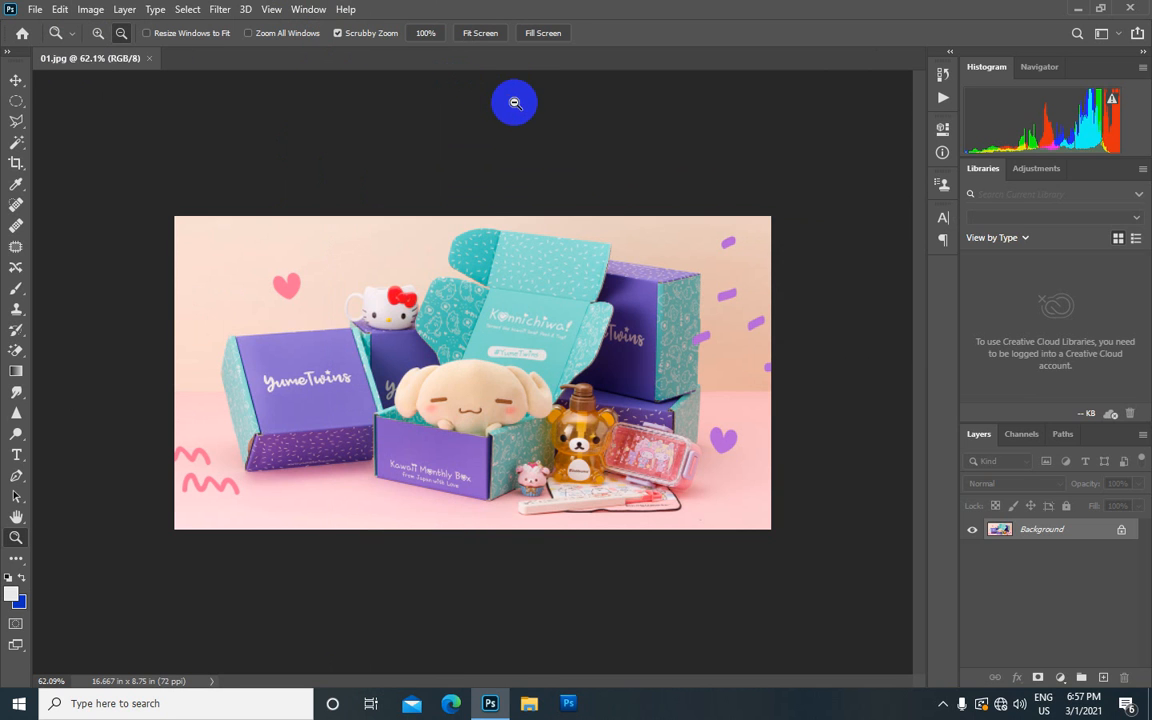
Show the rulers and place two horizontal guides across the image at about 2 in and 4.4 in
{"action": "left_click", "coordinate": [272, 11]}
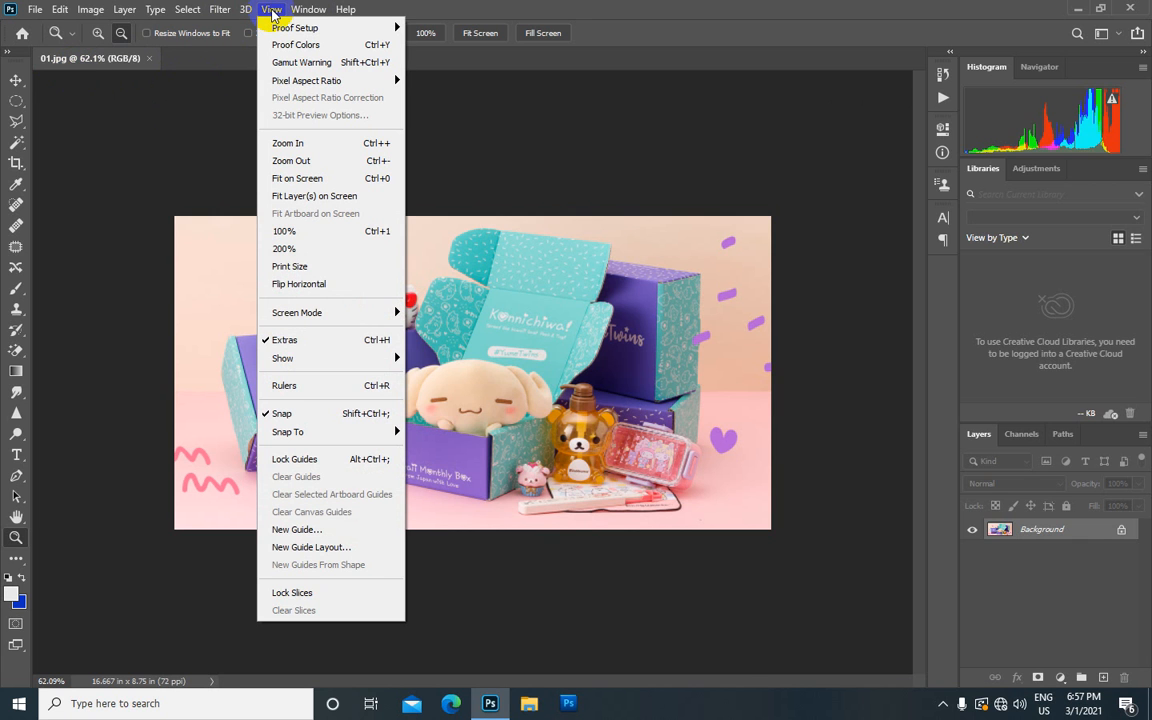
{"action": "left_click", "coordinate": [267, 388]}
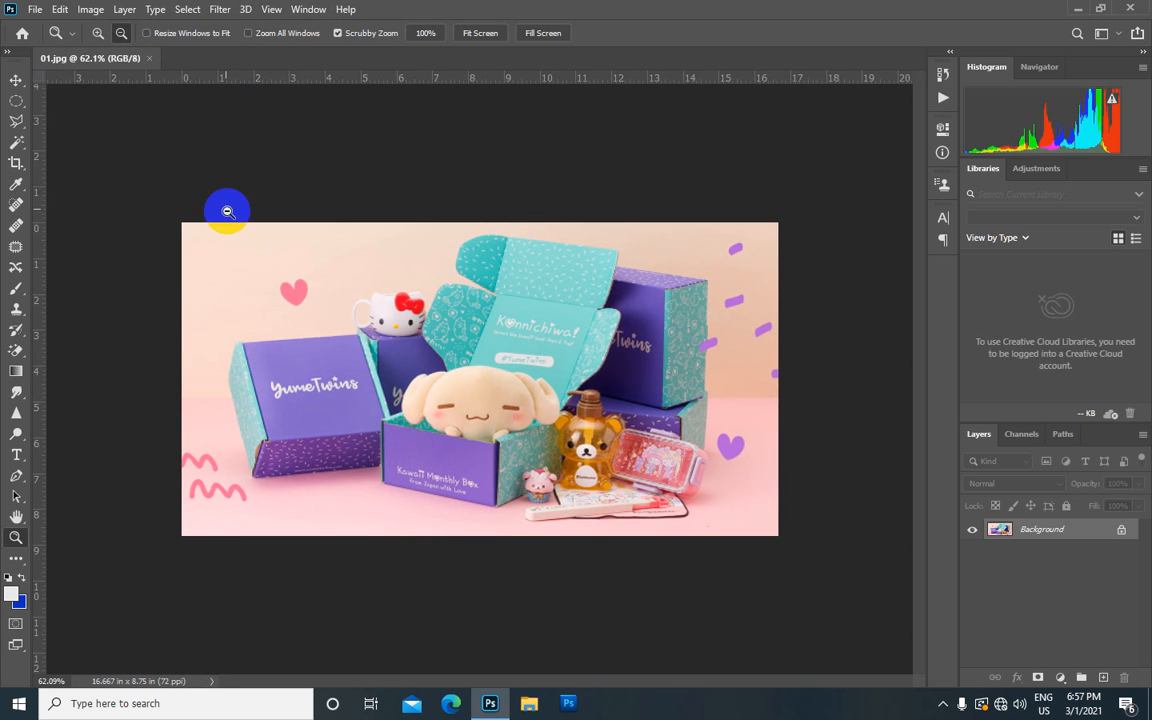
{"action": "left_click_drag", "start_coordinate": [395, 80], "coordinate": [386, 292]}
{"action": "left_click_drag", "start_coordinate": [460, 85], "coordinate": [428, 375]}
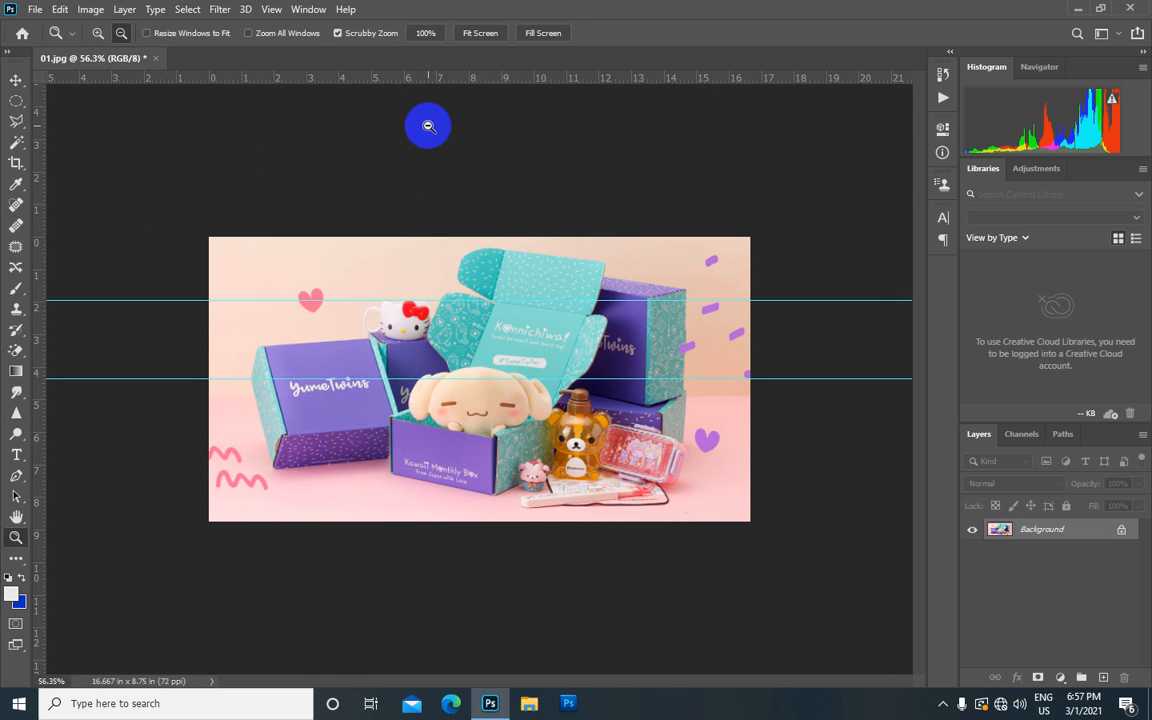
Create a new horizontal guide at the 50% position
{"action": "left_click", "coordinate": [270, 9]}
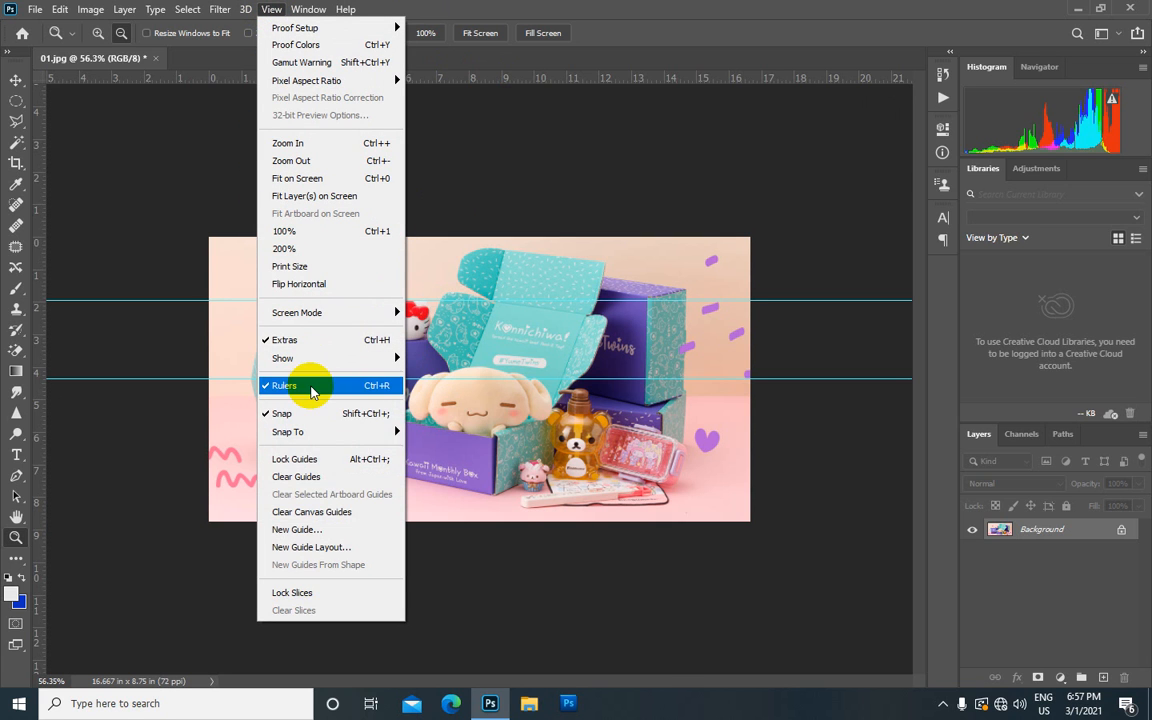
{"action": "left_click", "coordinate": [313, 532]}
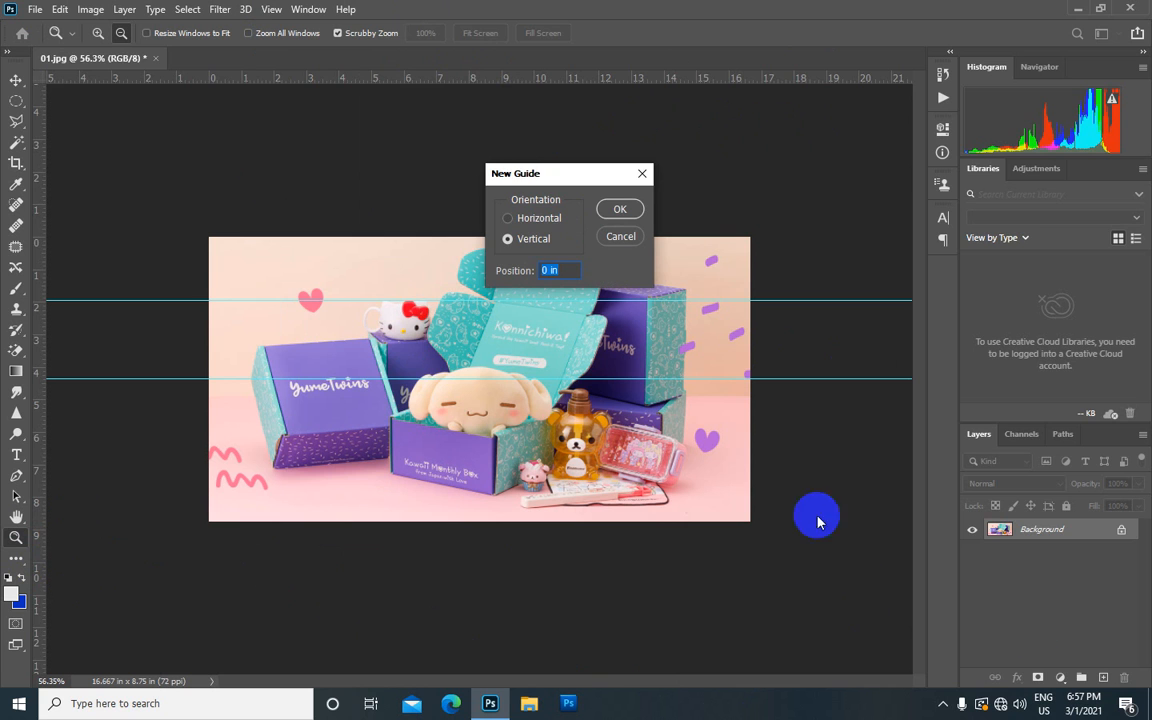
{"action": "left_click", "coordinate": [509, 220]}
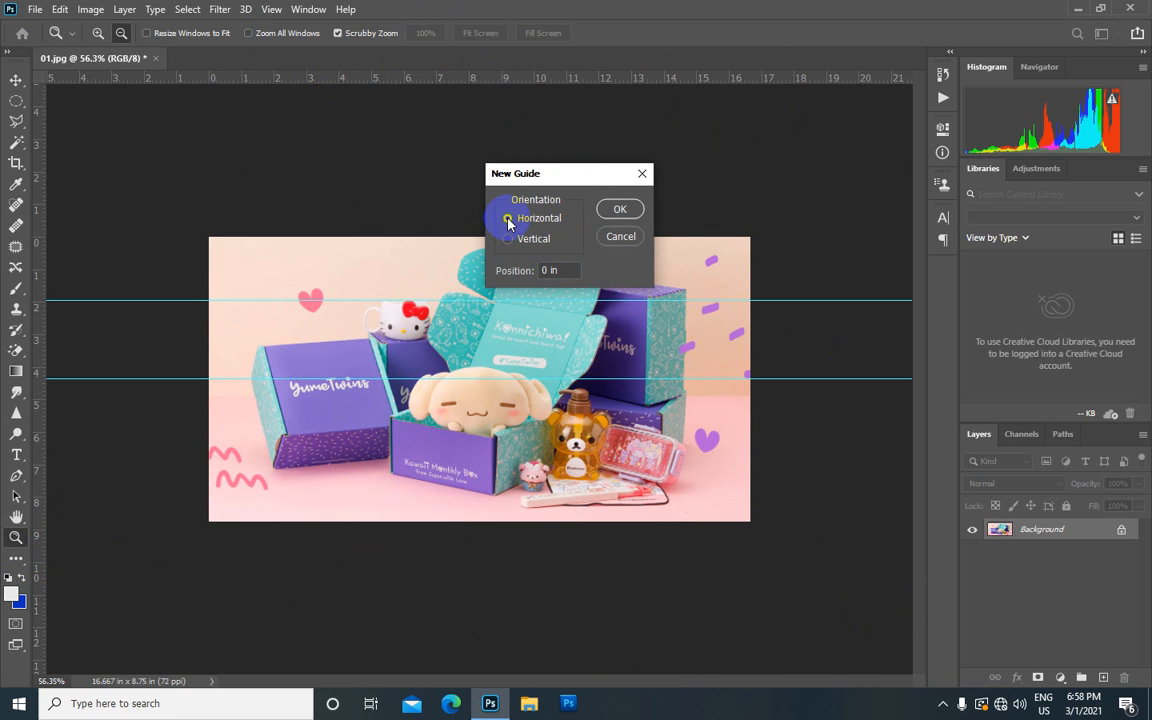
{"action": "left_click", "coordinate": [509, 271]}
{"action": "type", "text": "50%"}
{"action": "left_click", "coordinate": [619, 209]}
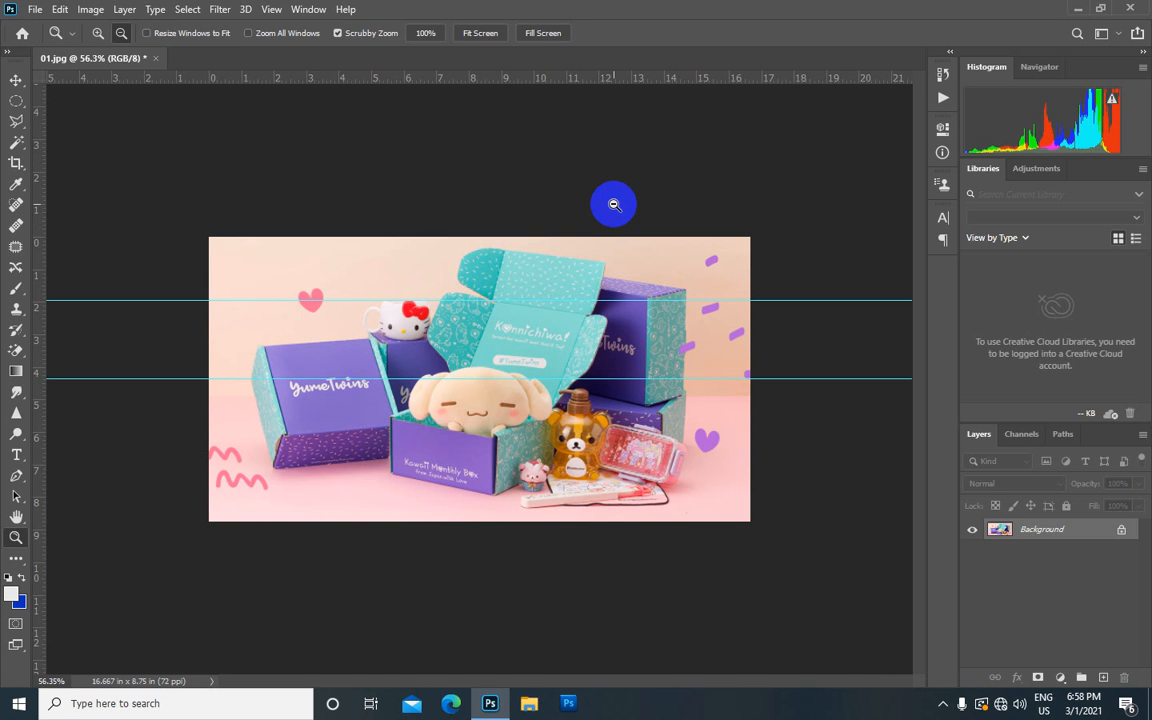
Create a new vertical guide at the 50% position
{"action": "left_click_drag", "start_coordinate": [614, 204], "coordinate": [576, 255]}
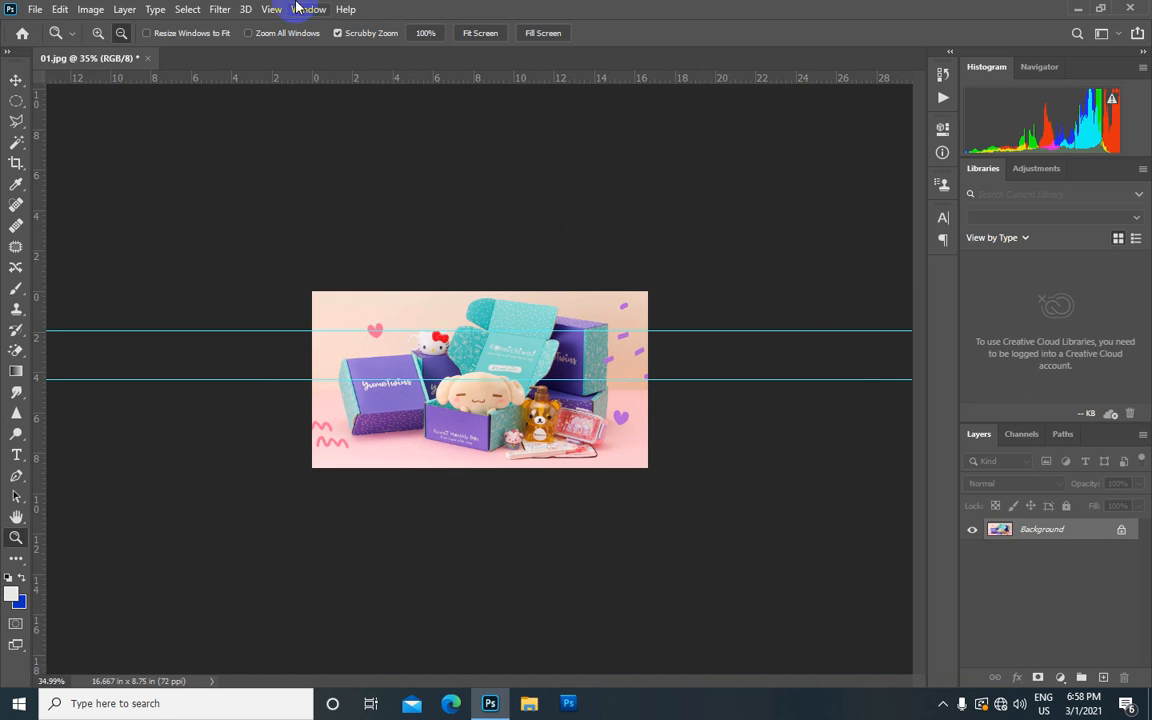
{"action": "left_click", "coordinate": [274, 9]}
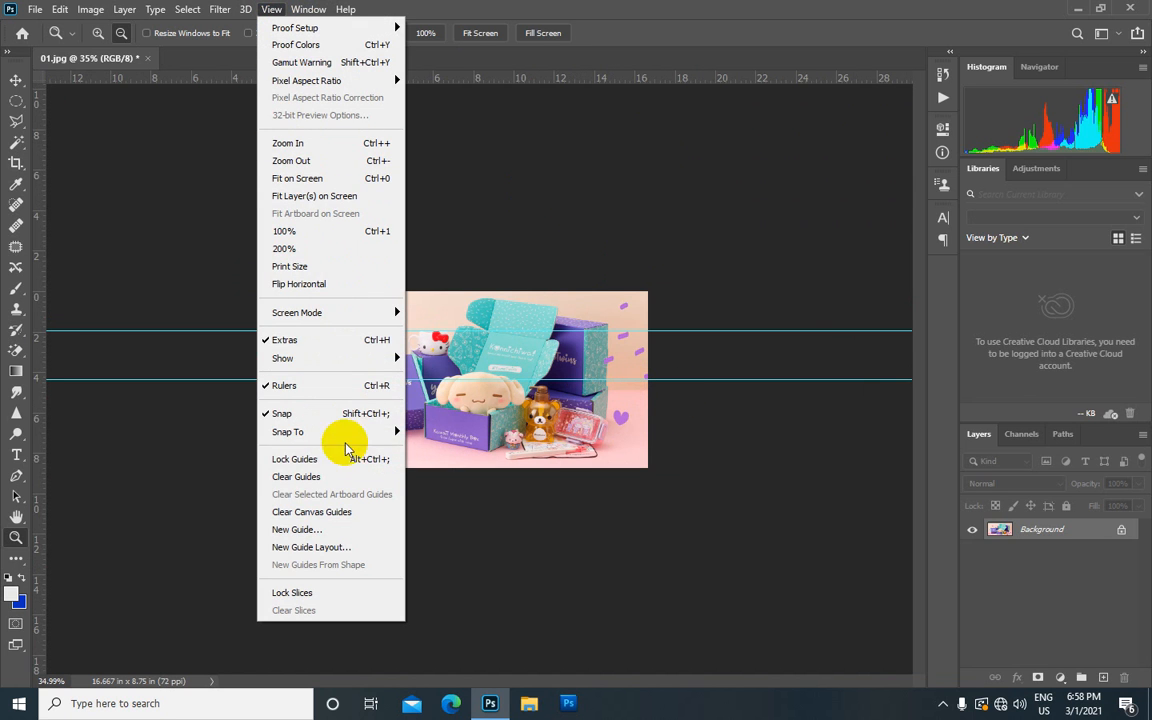
{"action": "left_click", "coordinate": [341, 533]}
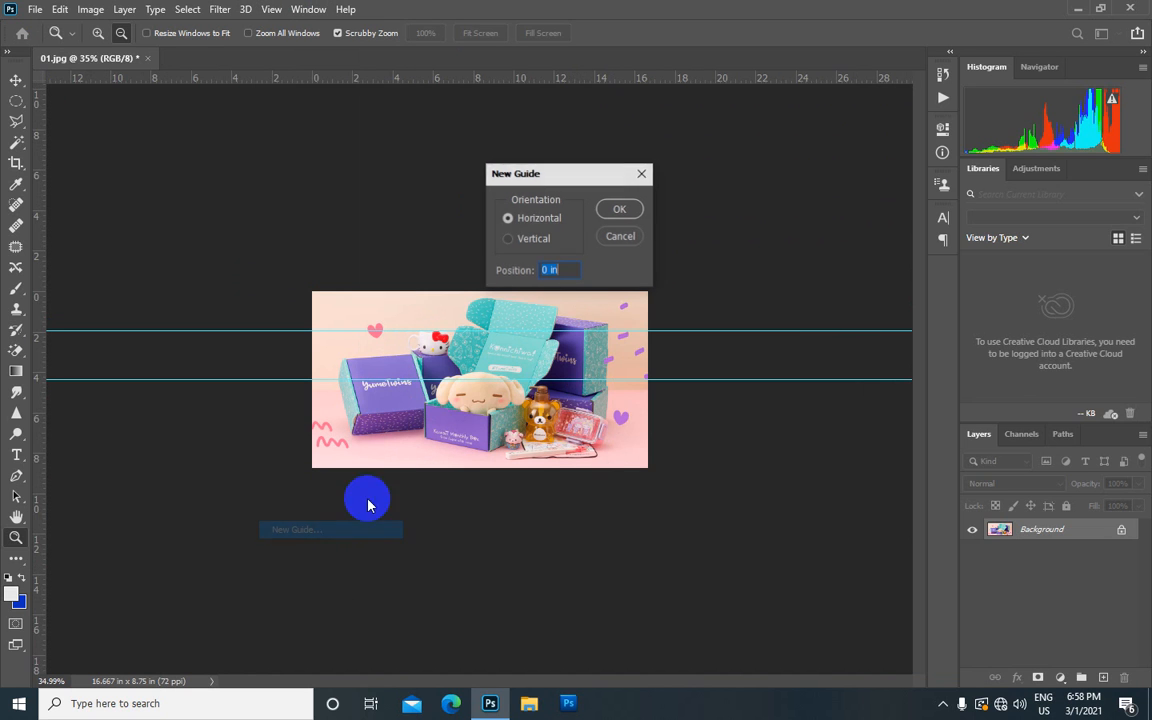
{"action": "left_click", "coordinate": [507, 239]}
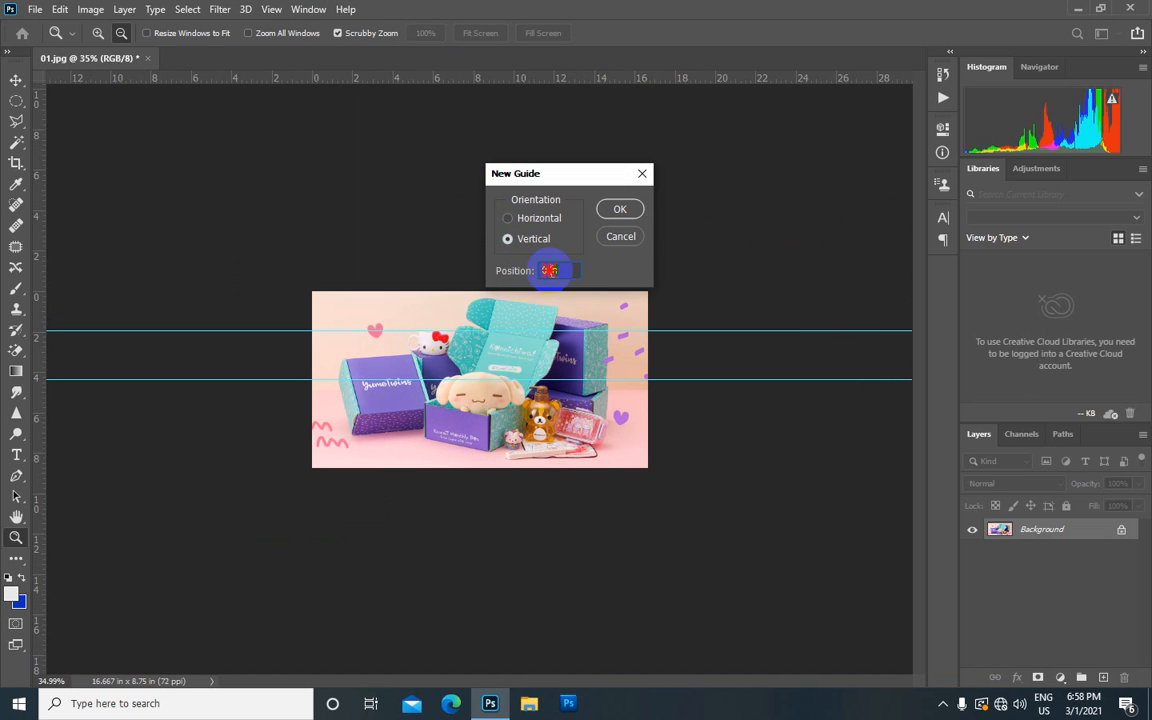
{"action": "left_click", "coordinate": [514, 272]}
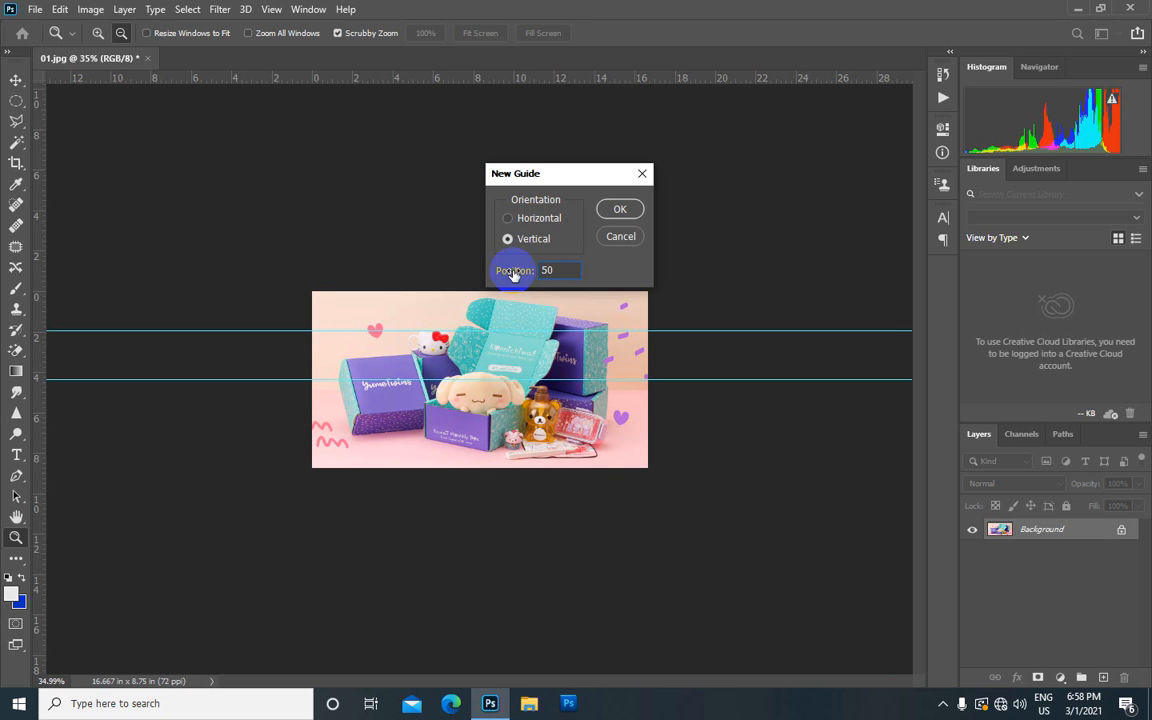
{"action": "left_click", "coordinate": [631, 209]}
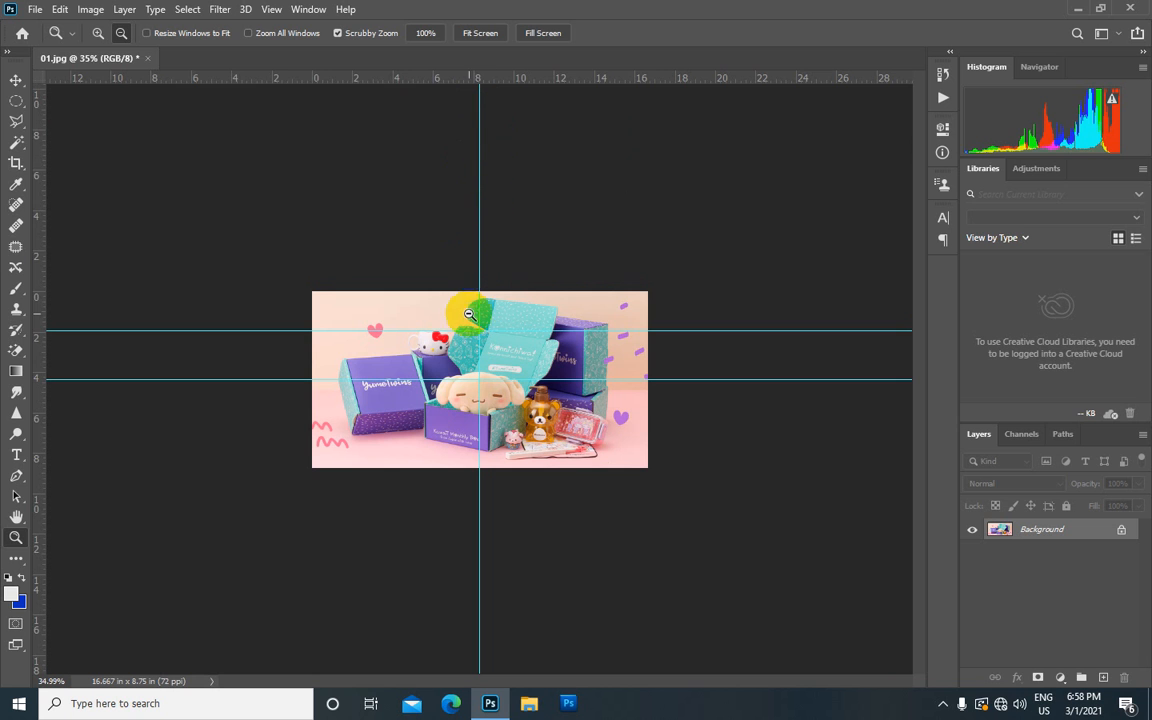
Lock the guides in the document
{"action": "left_click_drag", "start_coordinate": [469, 291], "coordinate": [196, 10]}
{"action": "left_click", "coordinate": [270, 9]}
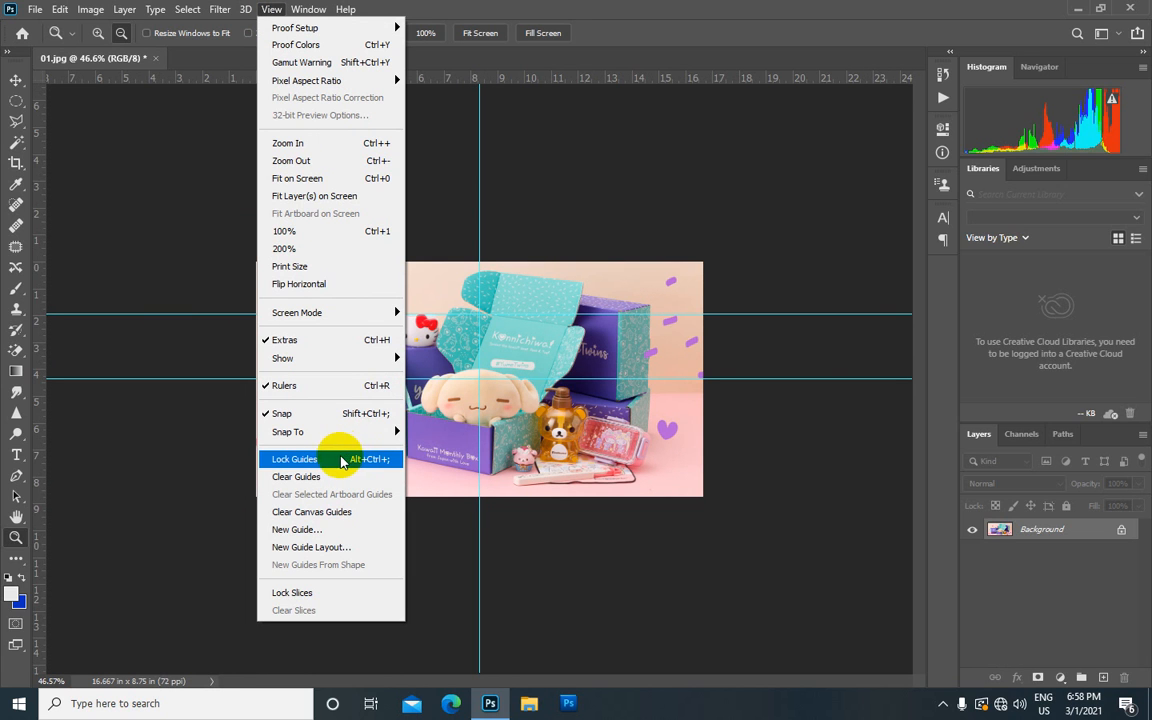
{"action": "left_click", "coordinate": [336, 463]}
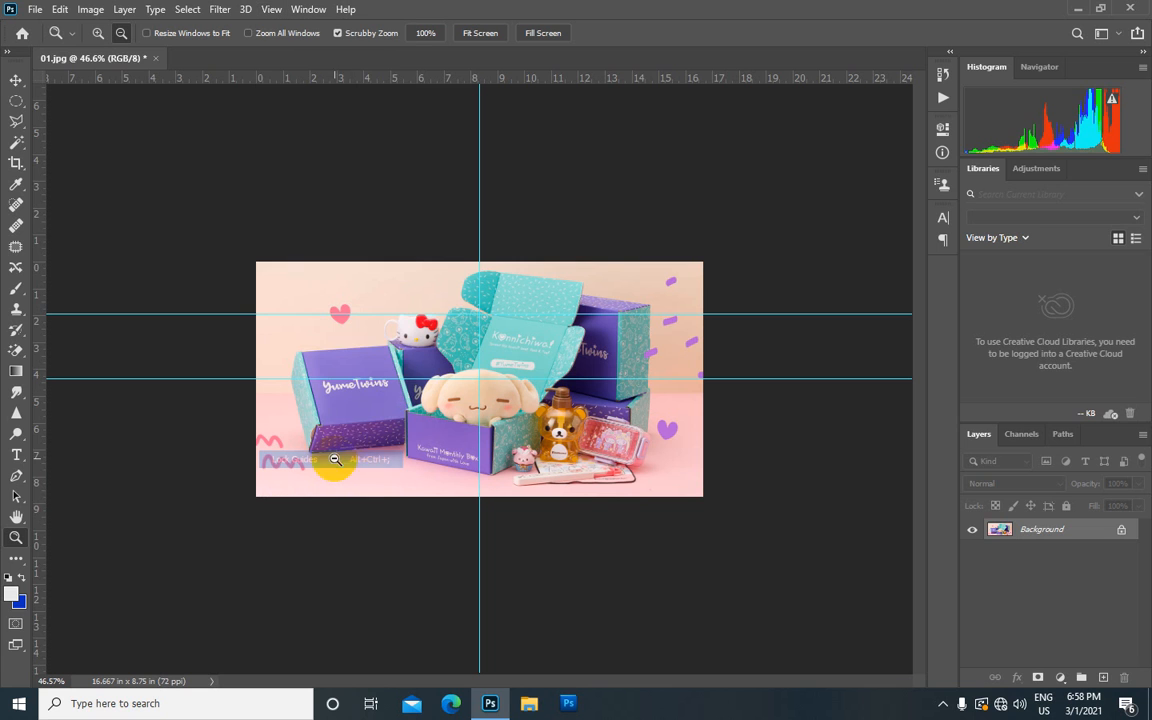
Try to move the locked vertical guide with the Move tool, without converting the Background layer
{"action": "left_click", "coordinate": [15, 80]}
{"action": "left_click_drag", "start_coordinate": [478, 267], "coordinate": [490, 268]}
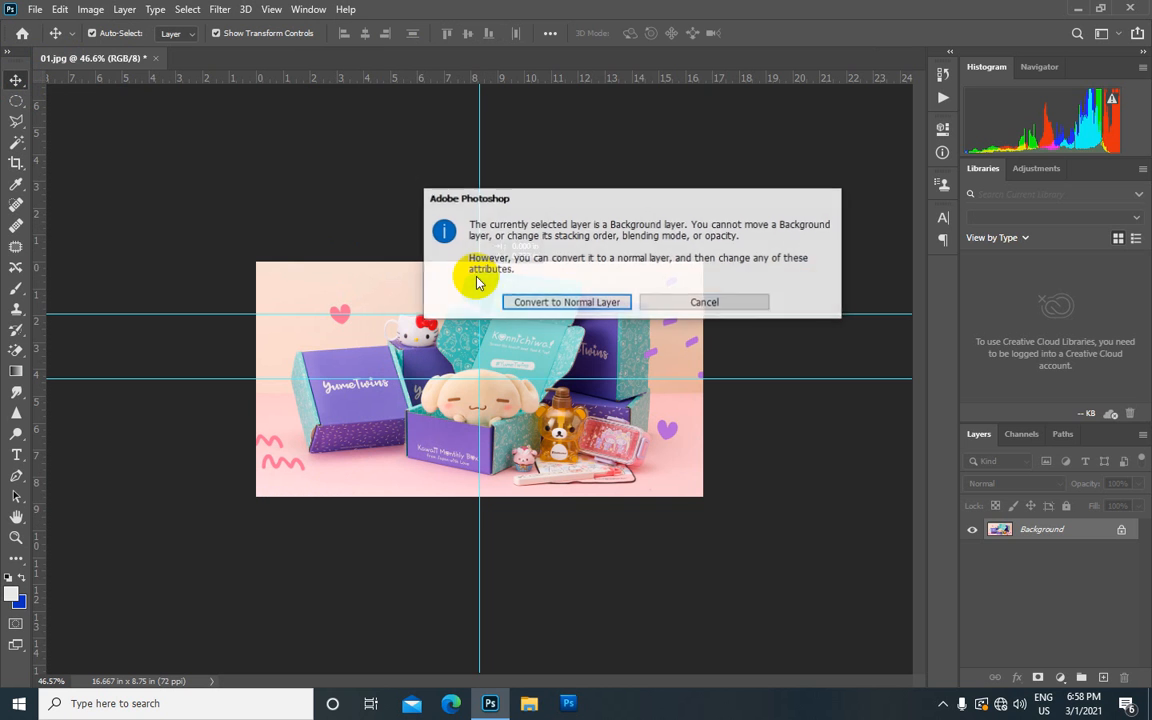
{"action": "left_click", "coordinate": [668, 303]}
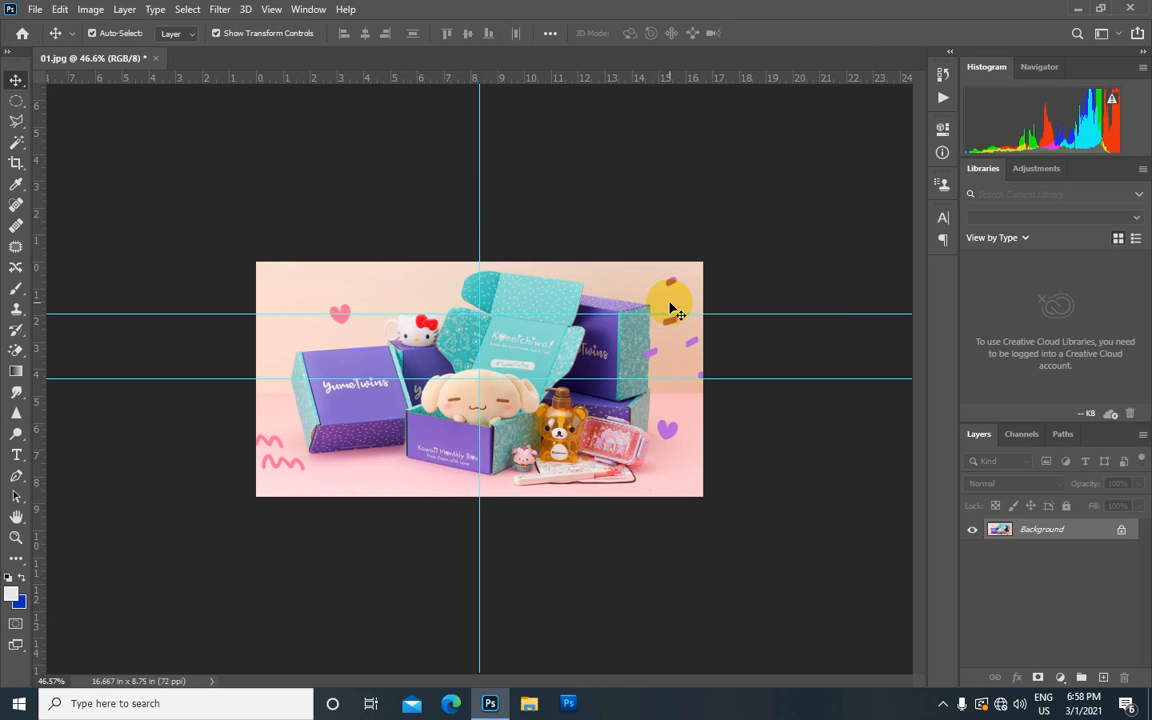
Unlock the guides and move the upper horizontal guide up to about 0.9 in
{"action": "left_click", "coordinate": [271, 10]}
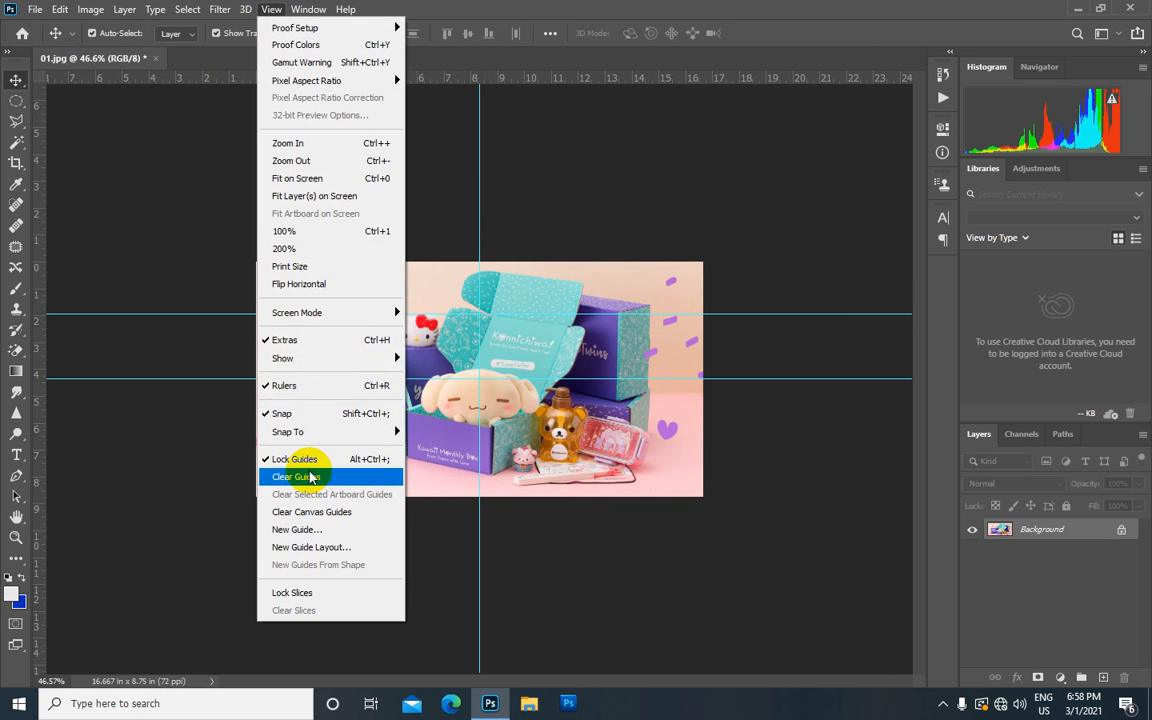
{"action": "left_click", "coordinate": [266, 462]}
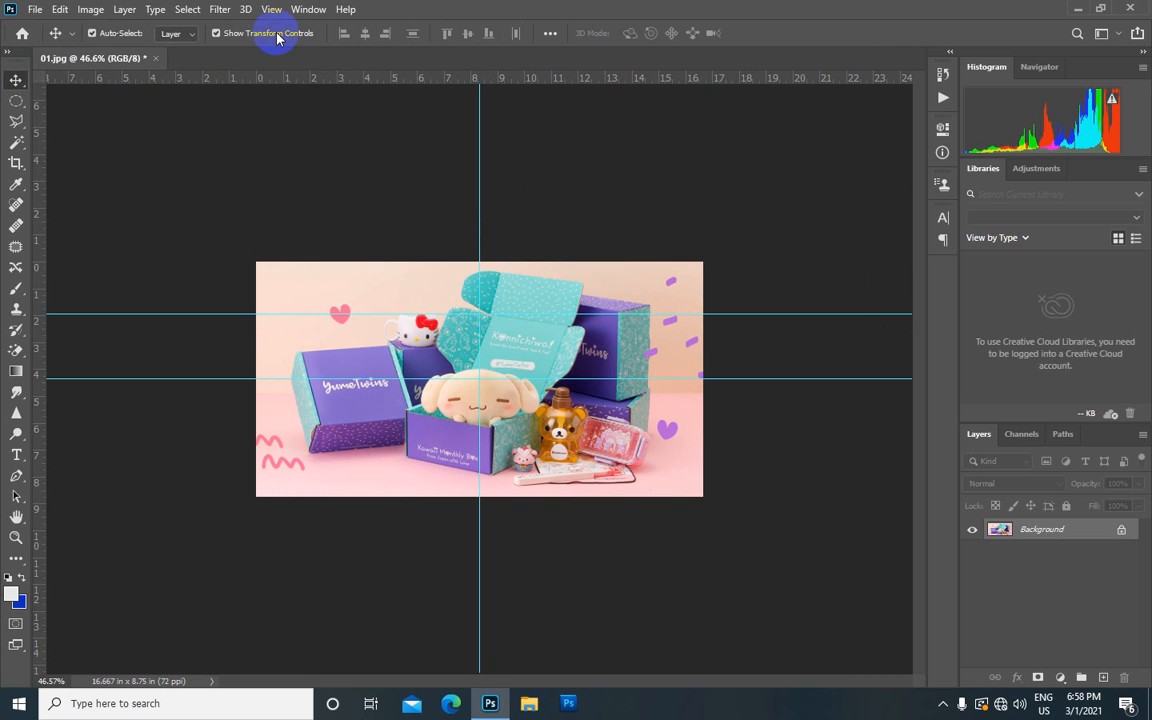
{"action": "left_click", "coordinate": [472, 308]}
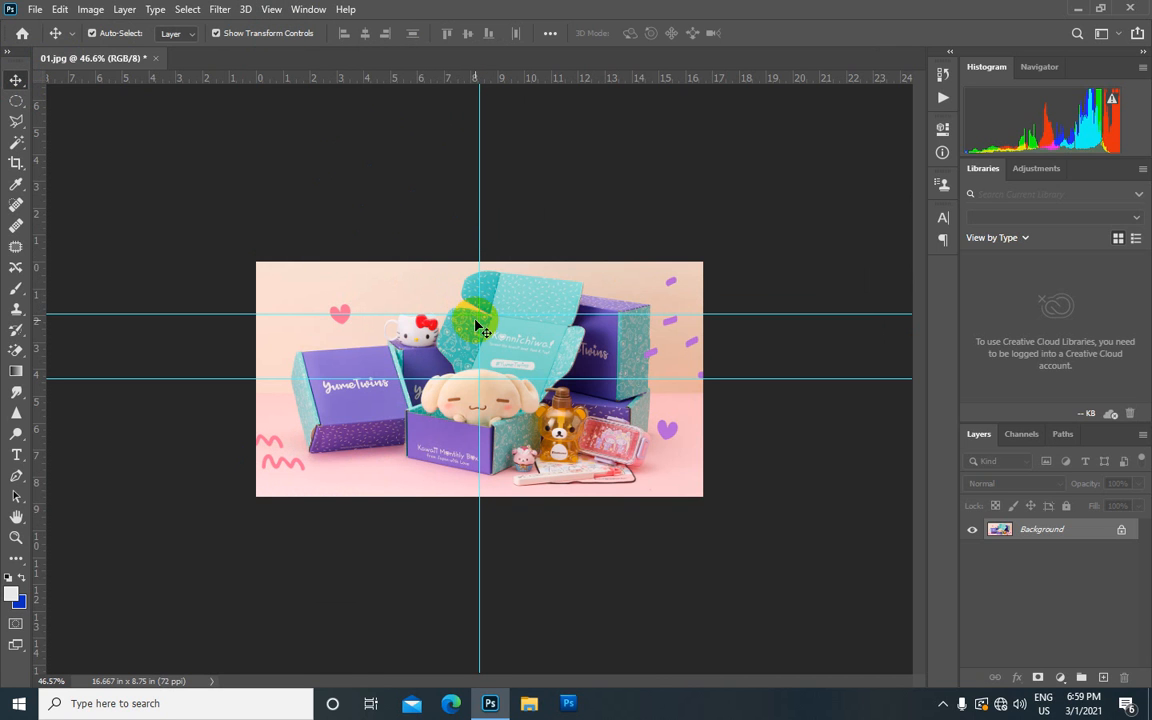
{"action": "left_click_drag", "start_coordinate": [480, 315], "coordinate": [488, 287]}
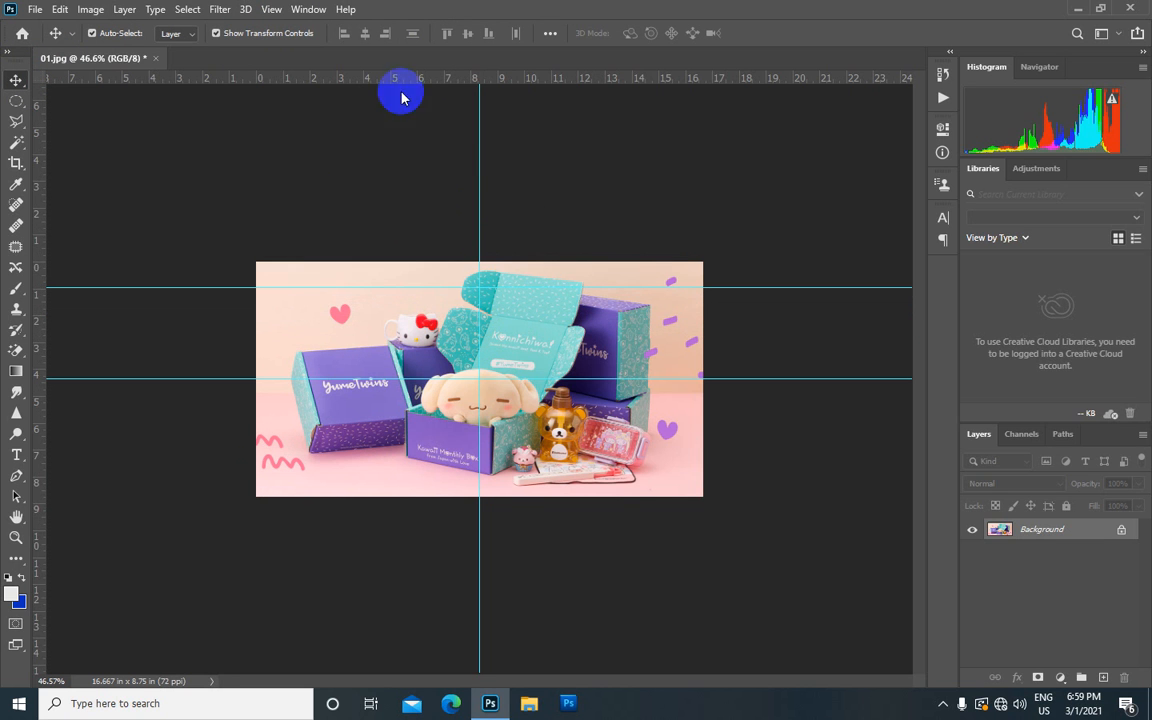
Clear all guides from the image and hide the rulers
{"action": "left_click", "coordinate": [270, 9]}
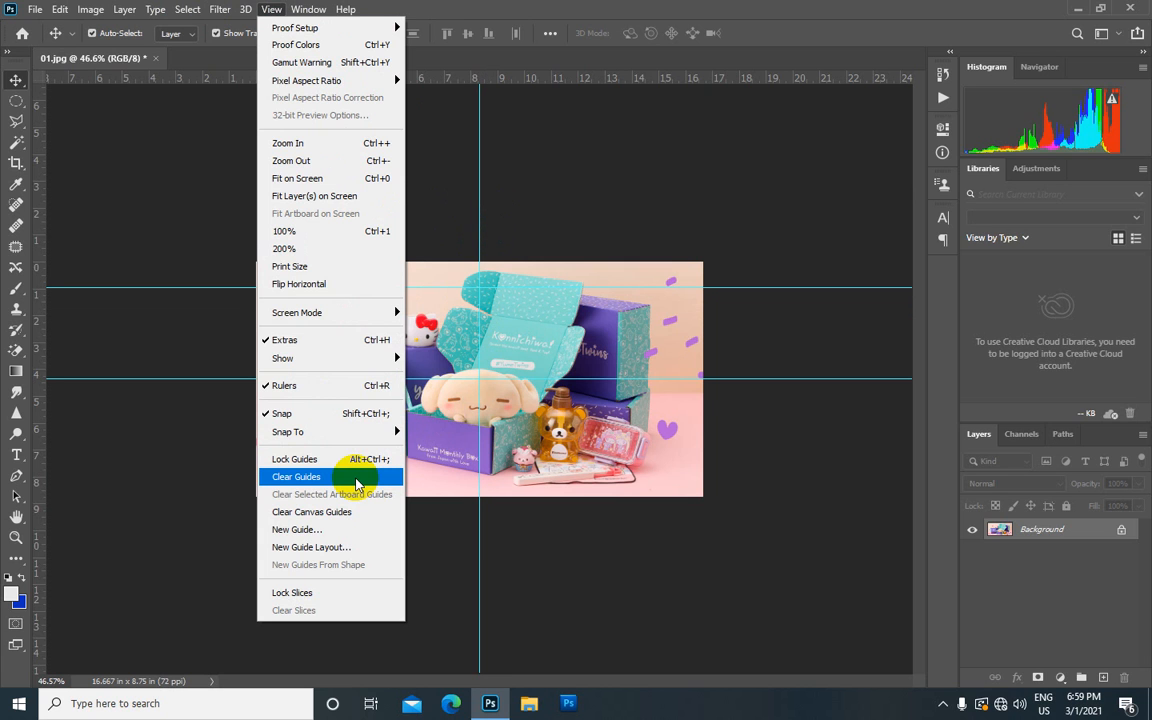
{"action": "left_click", "coordinate": [356, 480]}
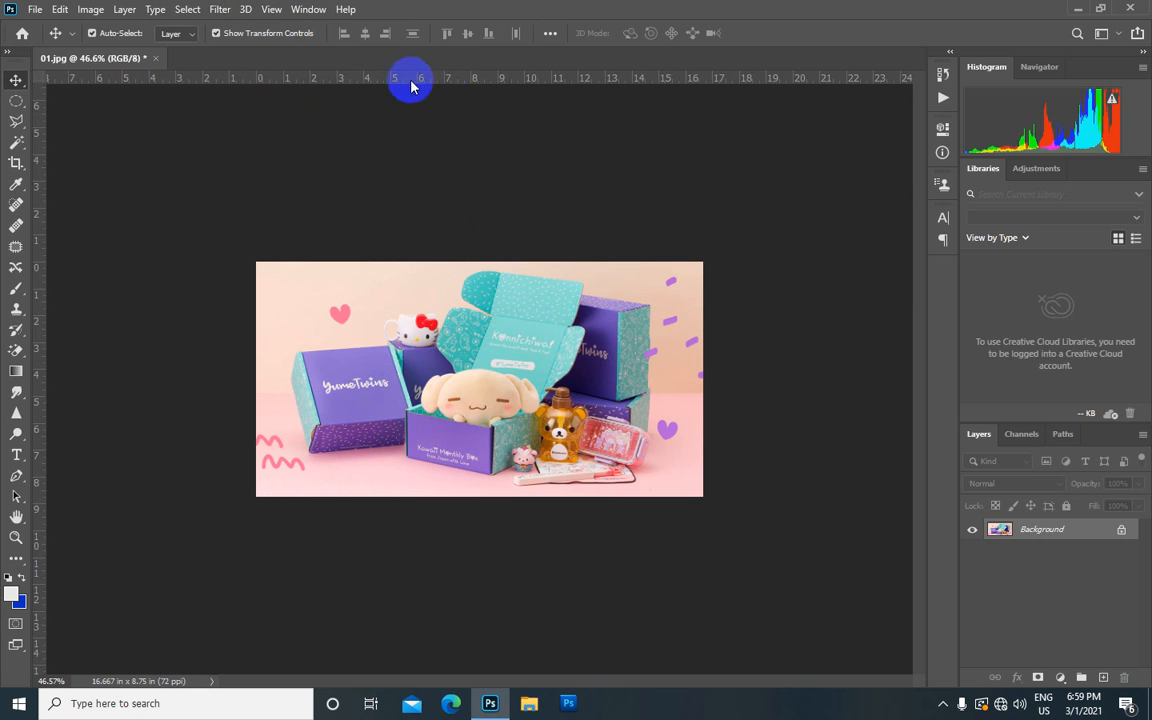
{"action": "left_click", "coordinate": [271, 9]}
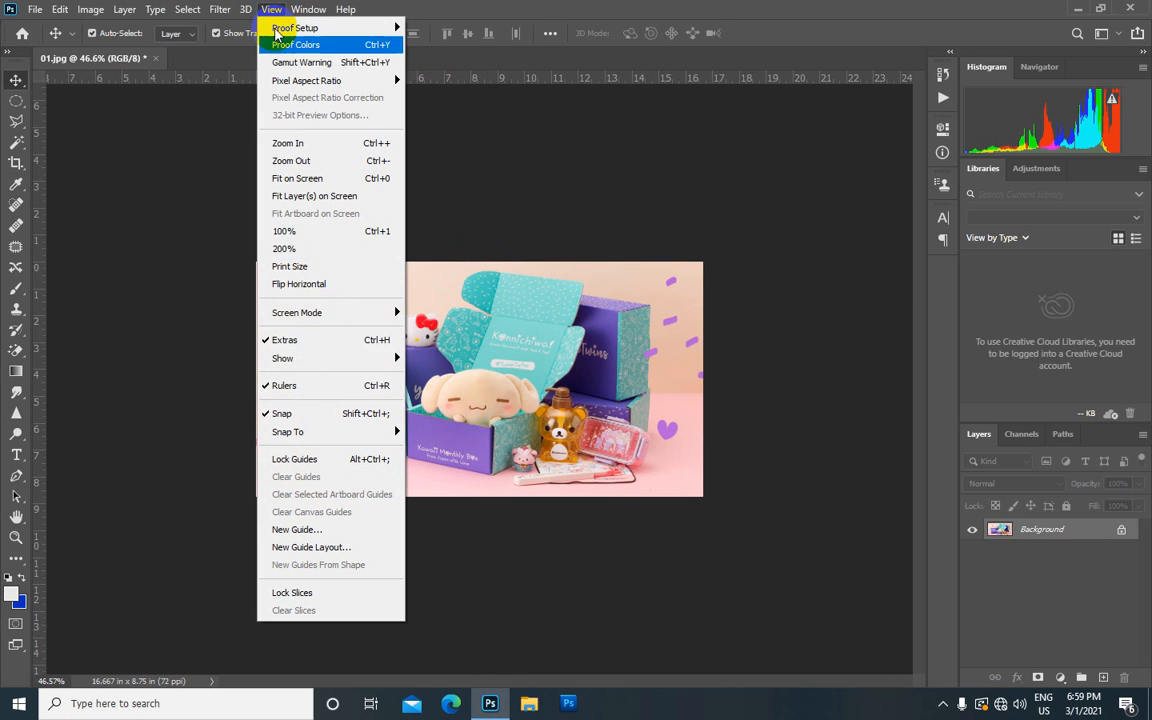
{"action": "left_click", "coordinate": [265, 388]}
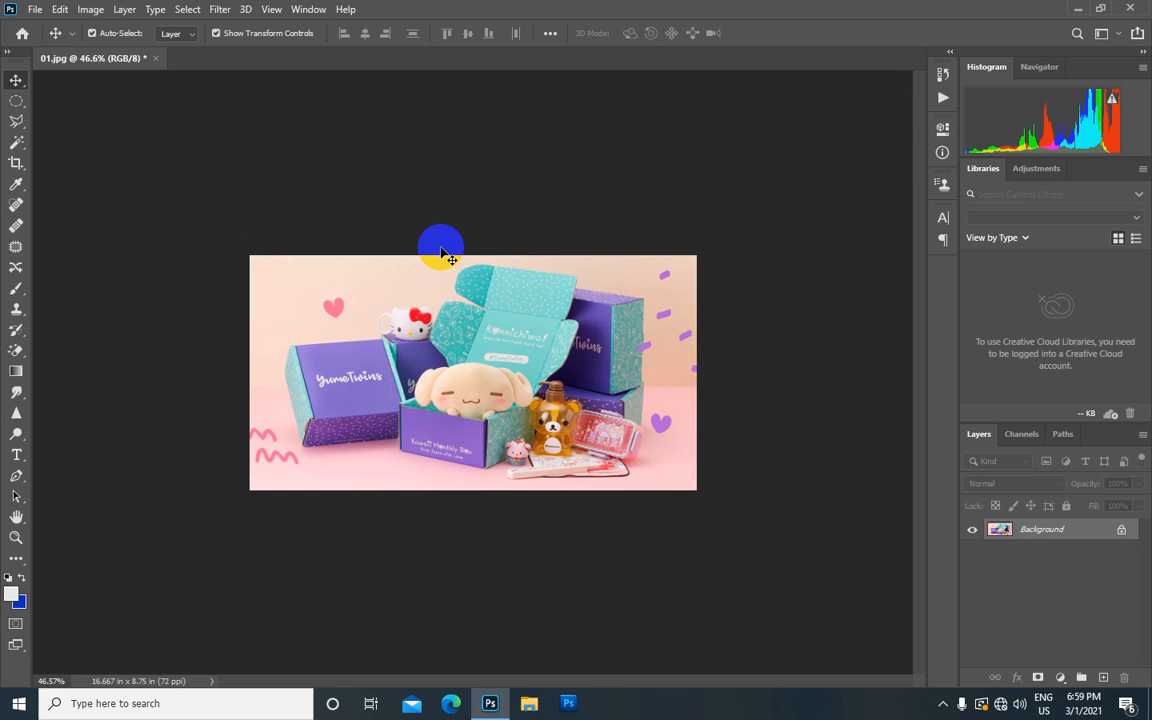
{"action": "scroll", "coordinate": [356, 273], "scroll_direction": "down", "scroll_amount": 1}
{"action": "scroll", "coordinate": [357, 276], "scroll_direction": "up", "scroll_amount": 1}
{"action": "scroll", "coordinate": [359, 280], "scroll_direction": "up", "scroll_amount": 1}
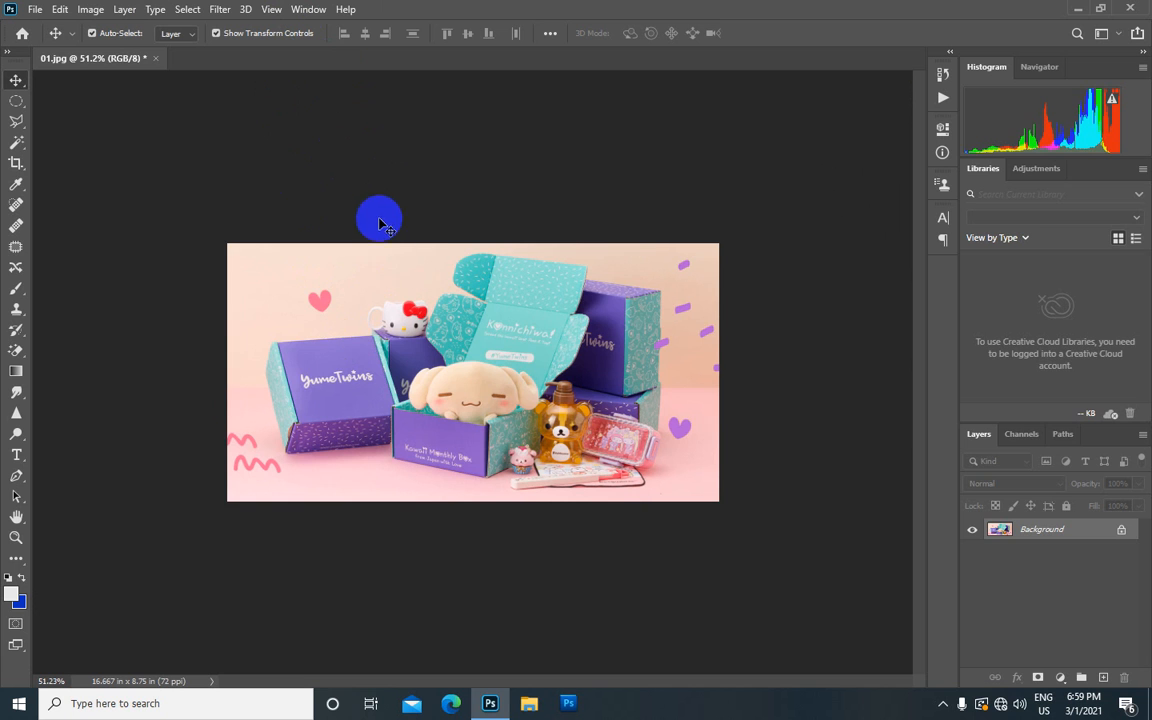
{"action": "scroll", "coordinate": [385, 245], "scroll_direction": "up", "scroll_amount": 1}
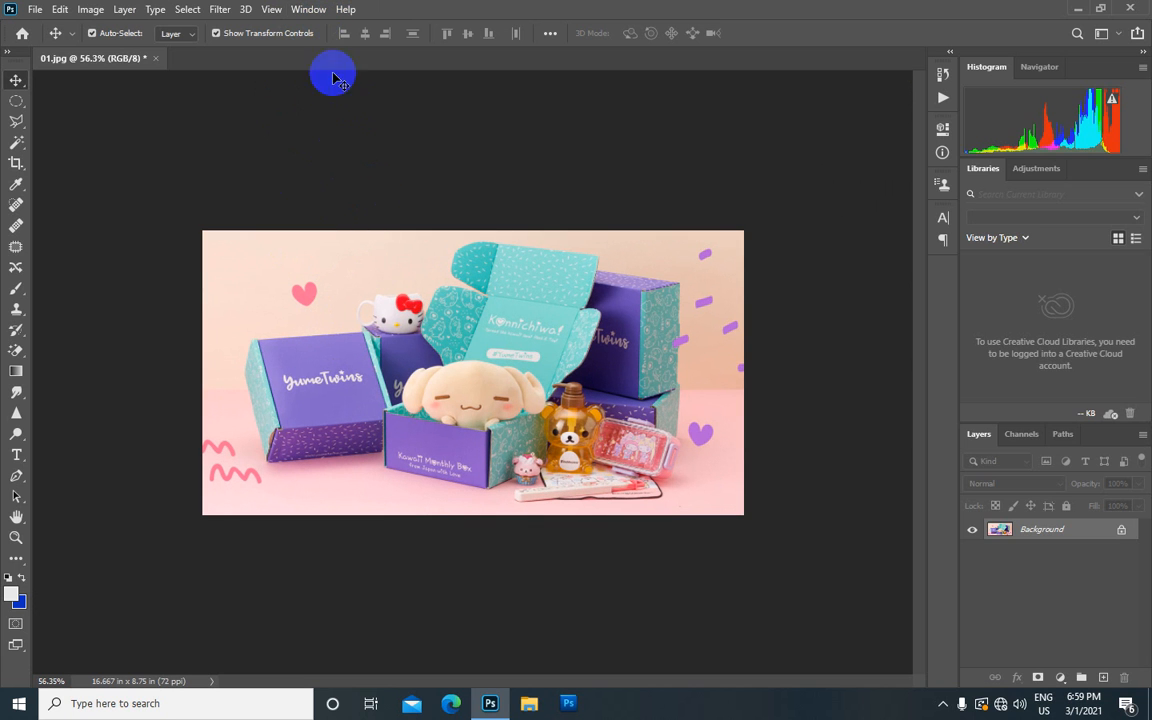